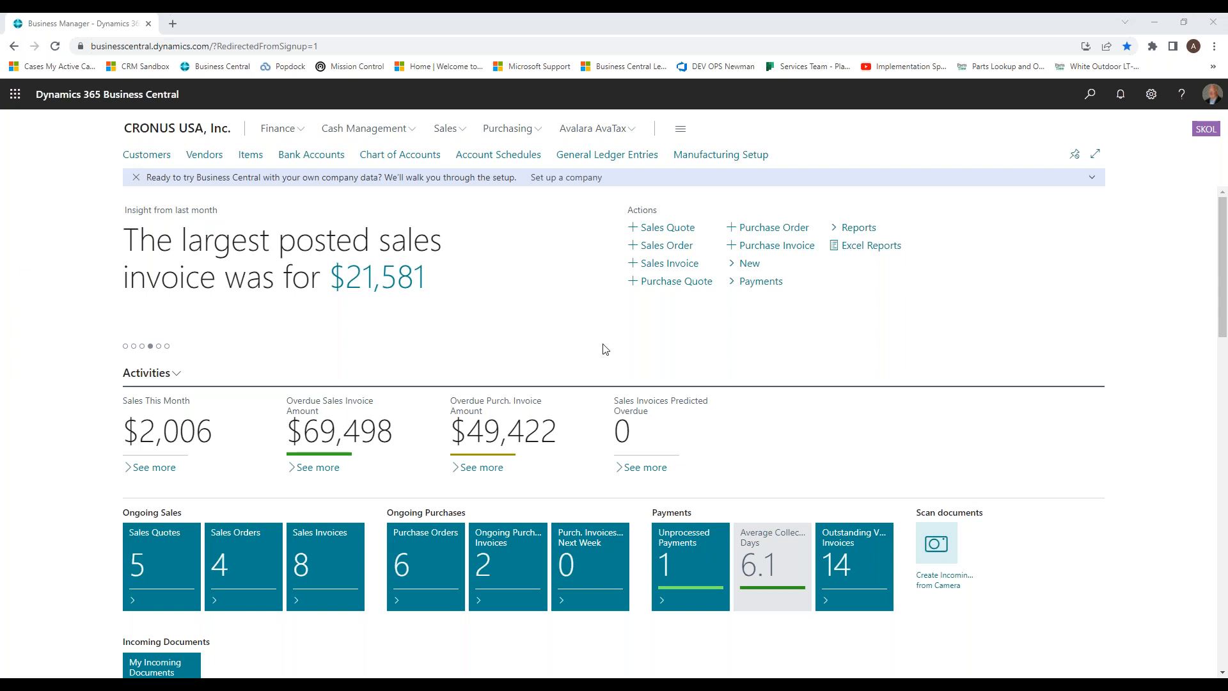
# Step: Open the Customers list in the Sales area and show the reports offered for customers
pyautogui.click(445, 131)
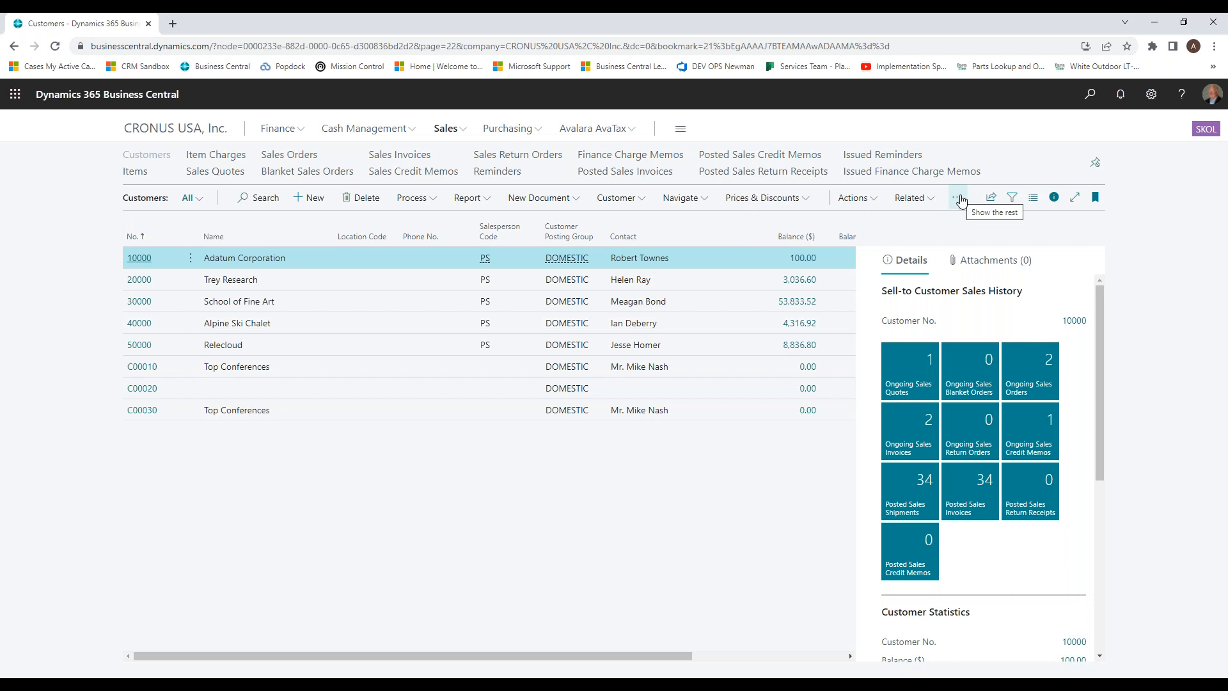
pyautogui.click(1042, 63)
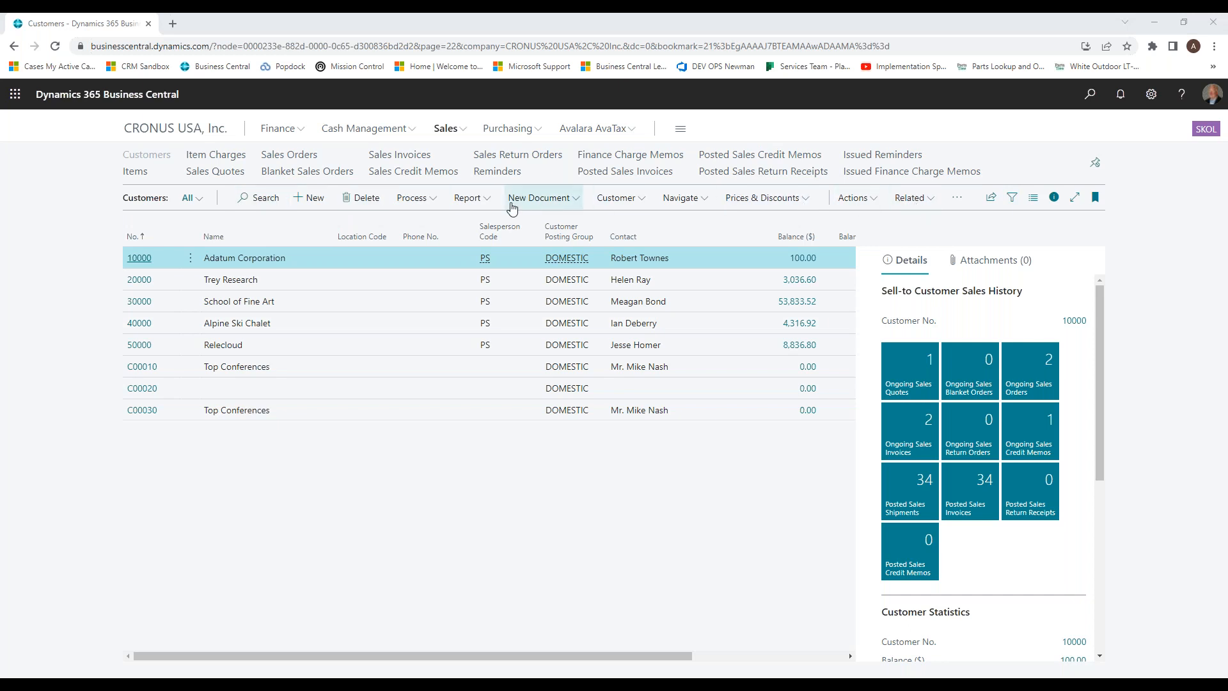
pyautogui.click(481, 202)
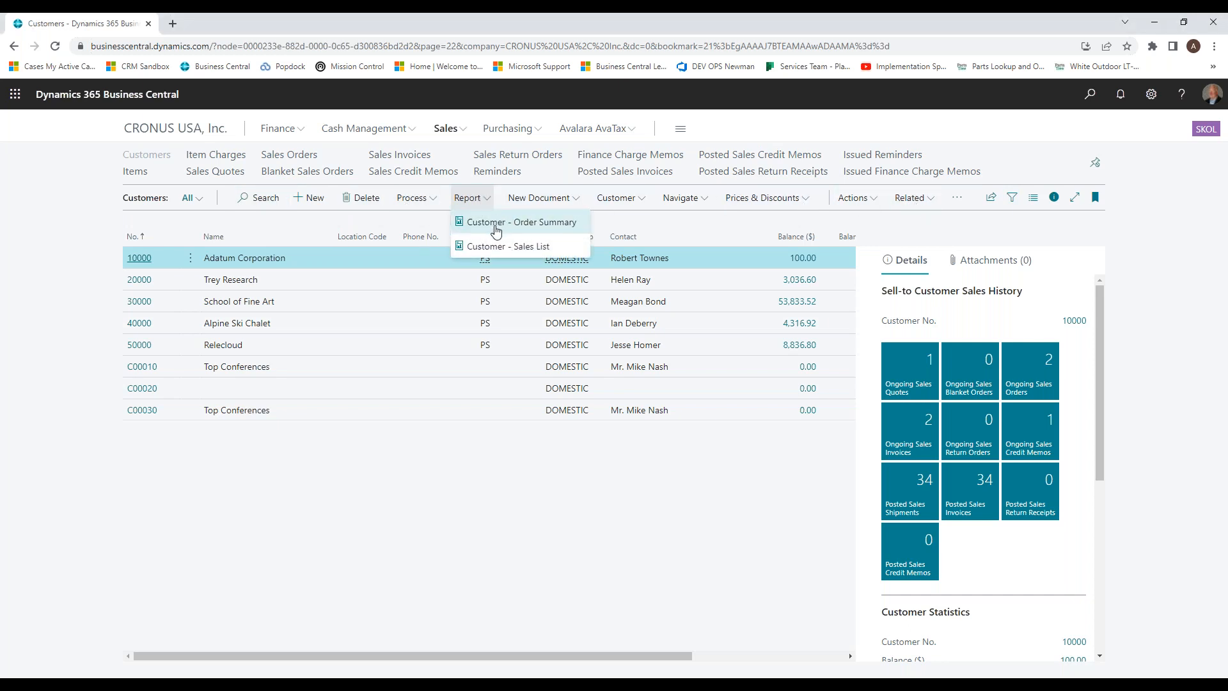
# Step: Open the Customer Register report from the general reports of the customer list
pyautogui.click(959, 201)
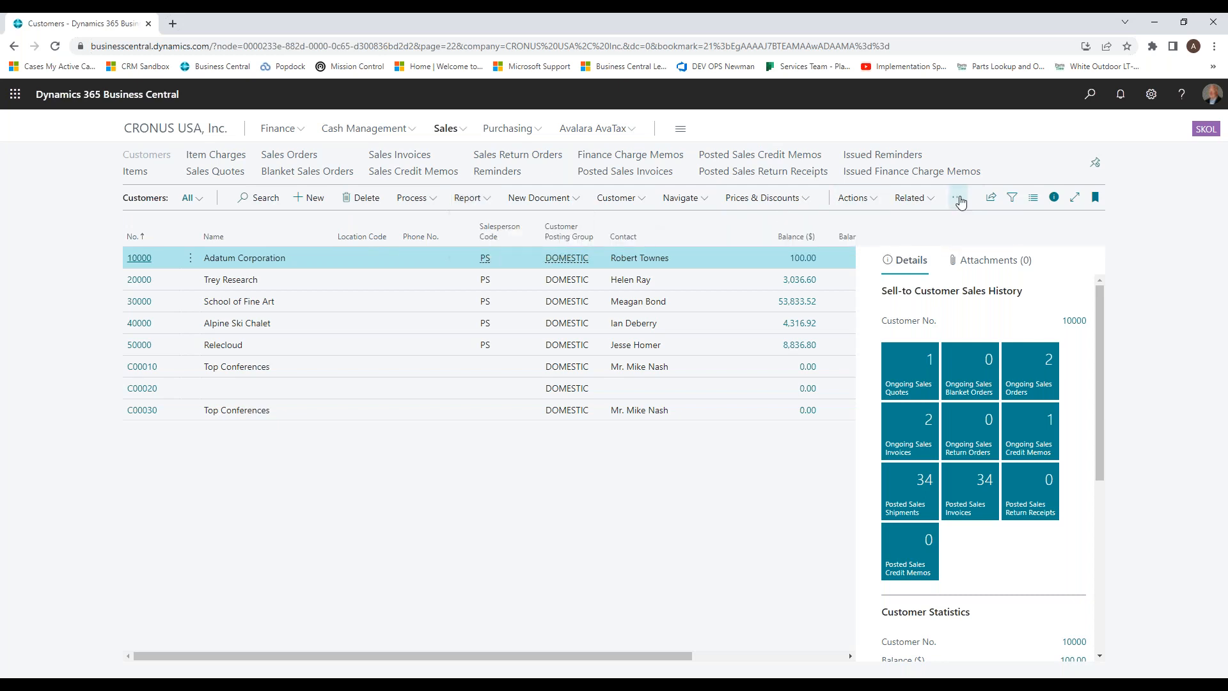
pyautogui.moveTo(958, 224)
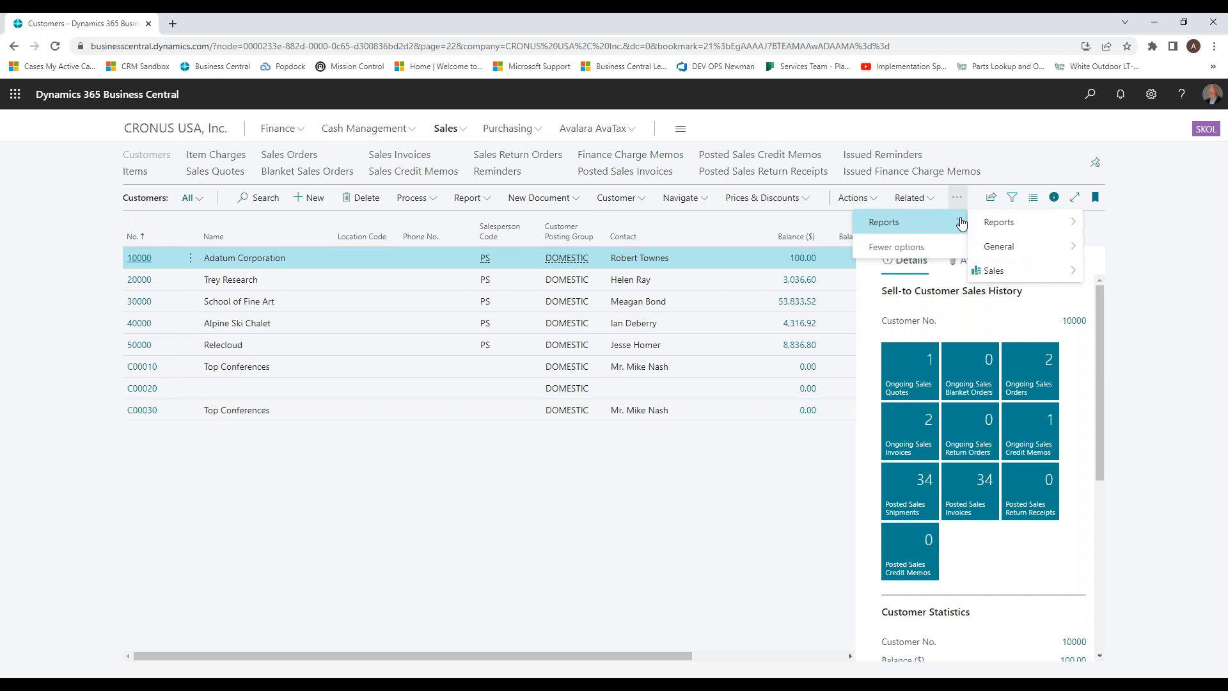
pyautogui.moveTo(1007, 227)
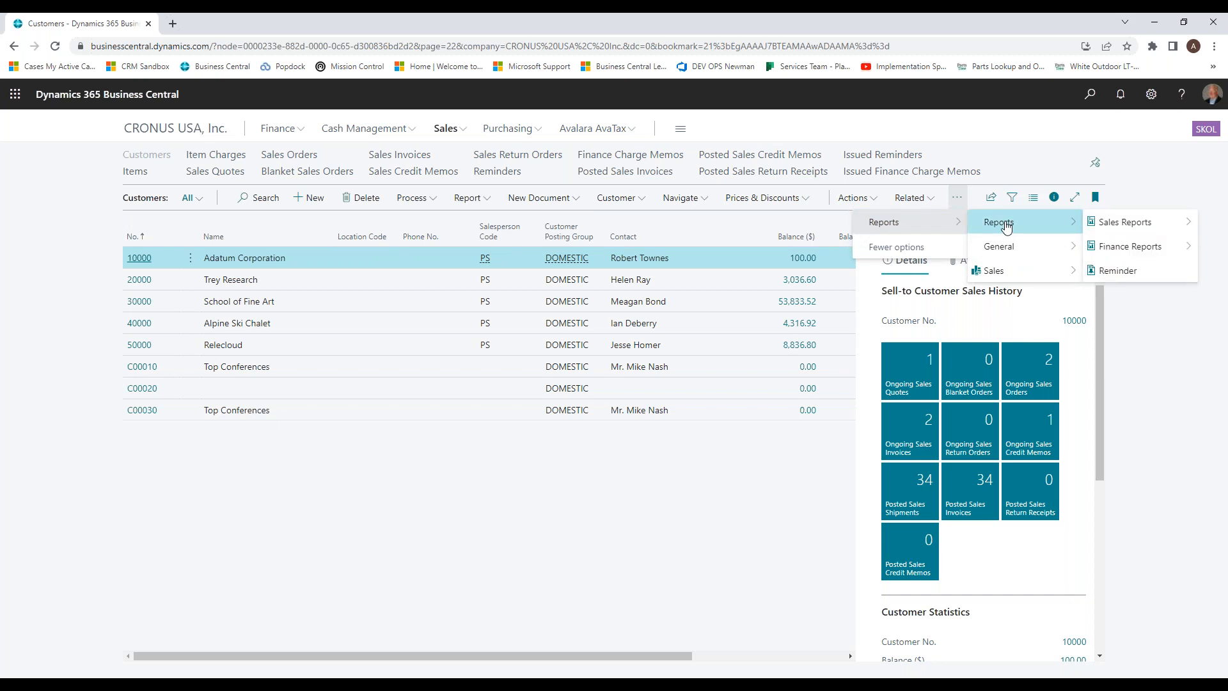
pyautogui.moveTo(1122, 225)
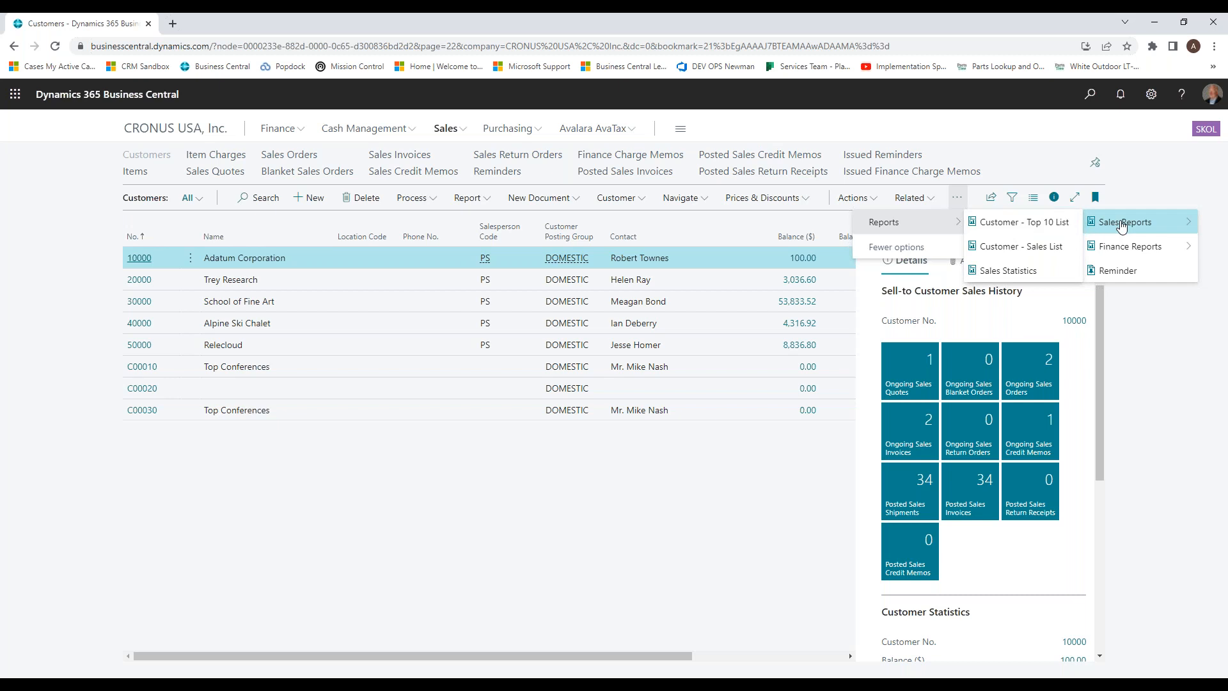
pyautogui.moveTo(1129, 250)
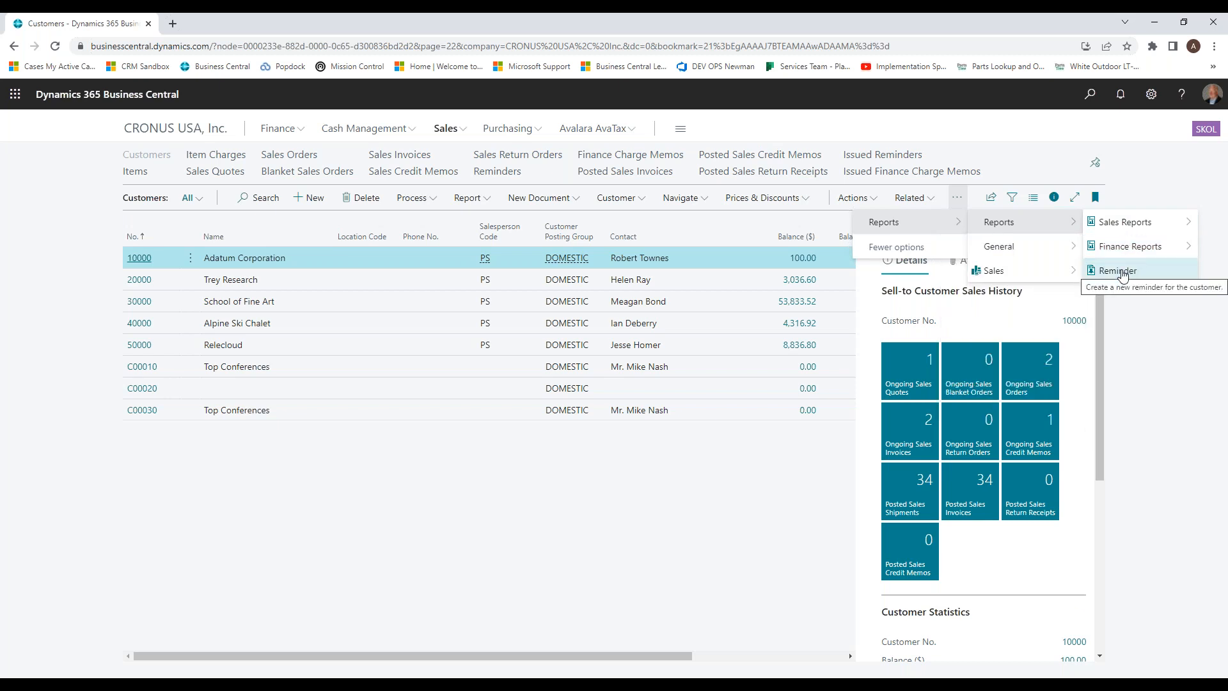
pyautogui.moveTo(1069, 250)
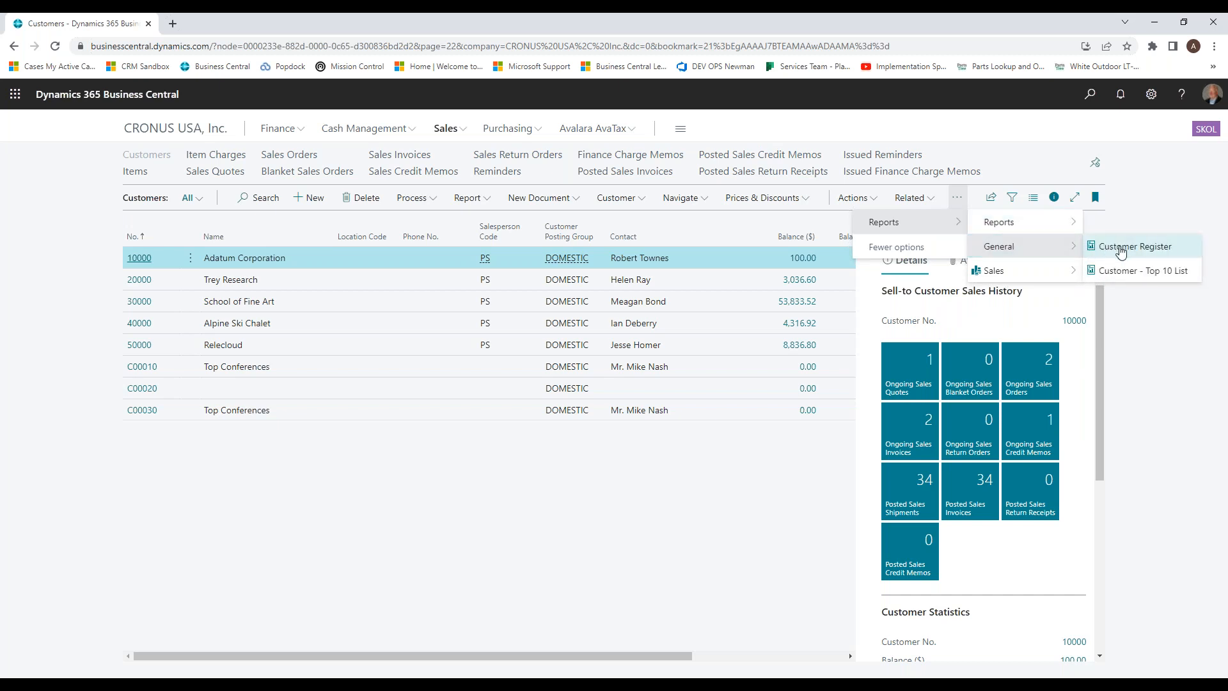
pyautogui.click(1117, 248)
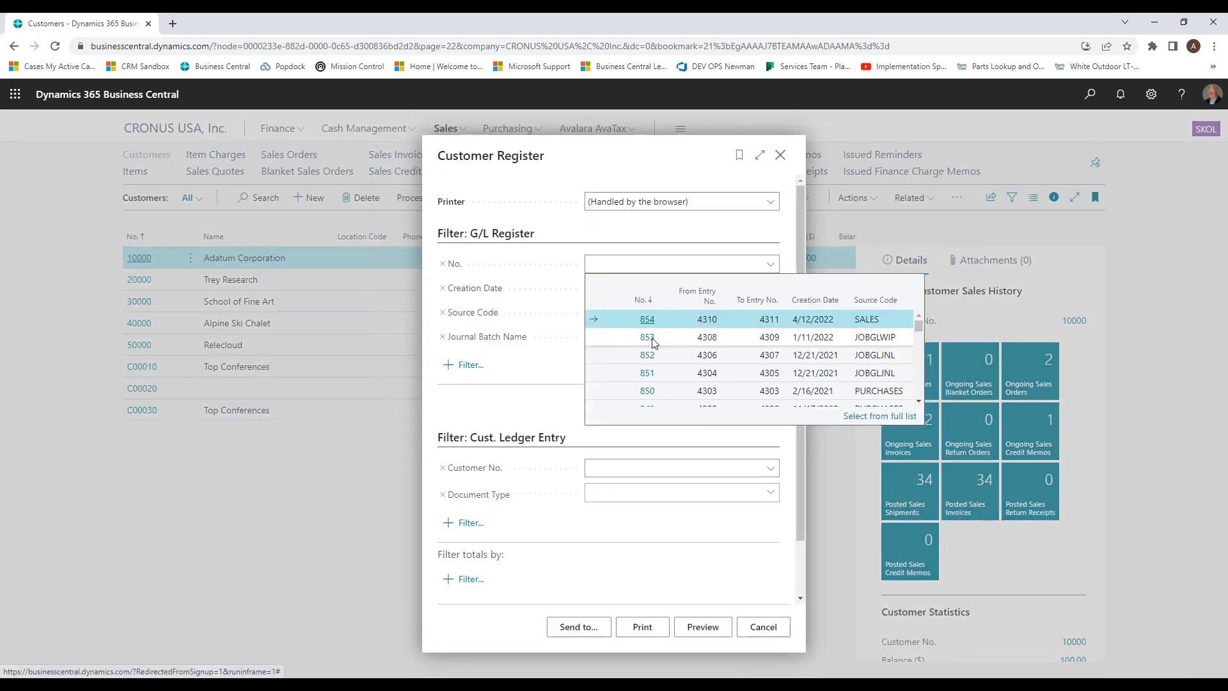
pyautogui.scroll(-3, 653, 345)
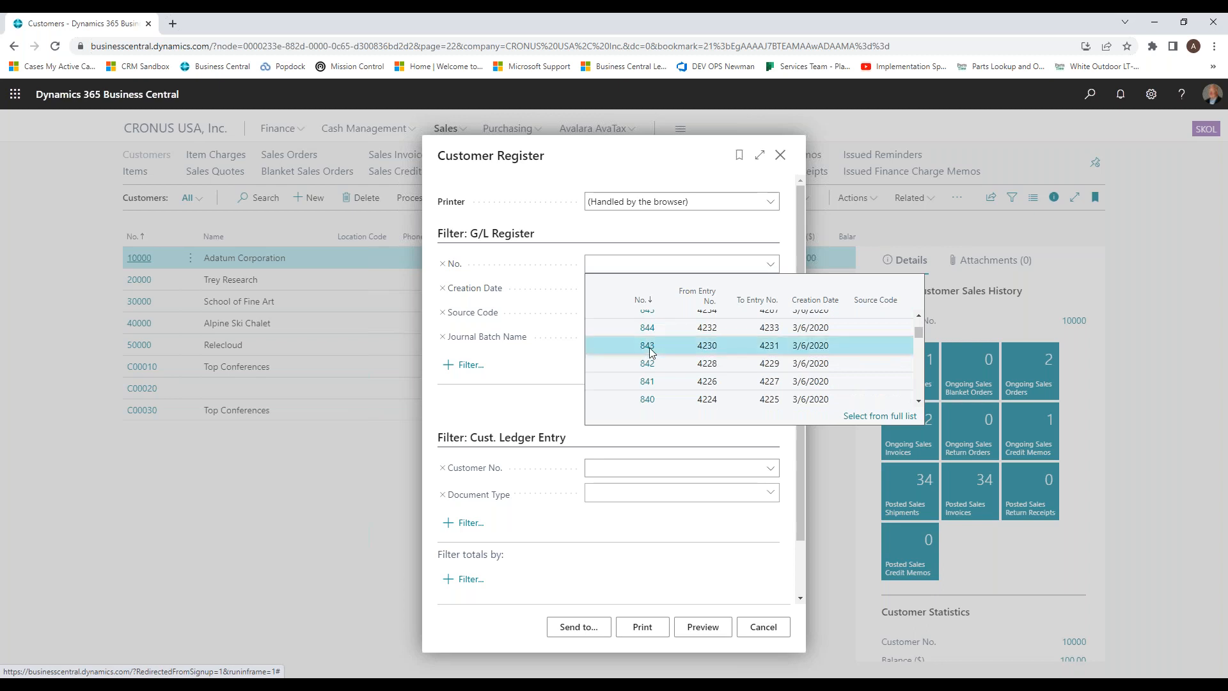
pyautogui.click(651, 348)
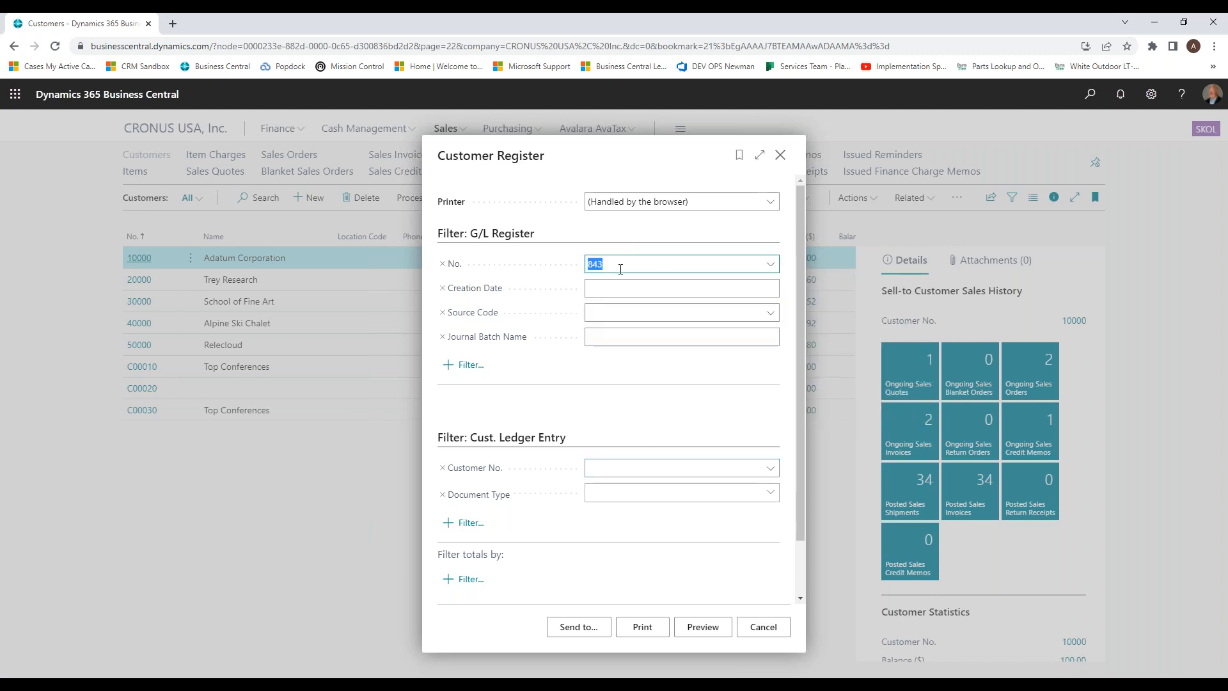
pyautogui.write('\\')
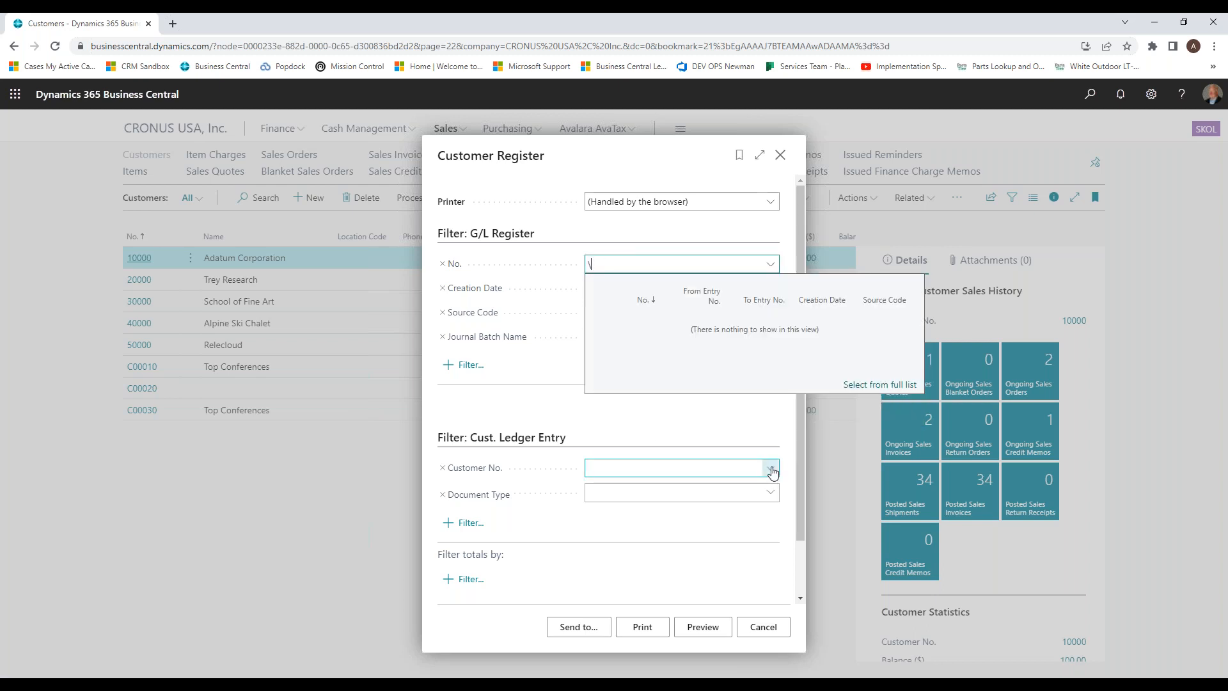
# Step: Filter the customer ledger entries to School of Fine Art and try to preview the Customer Register report
pyautogui.click(771, 468)
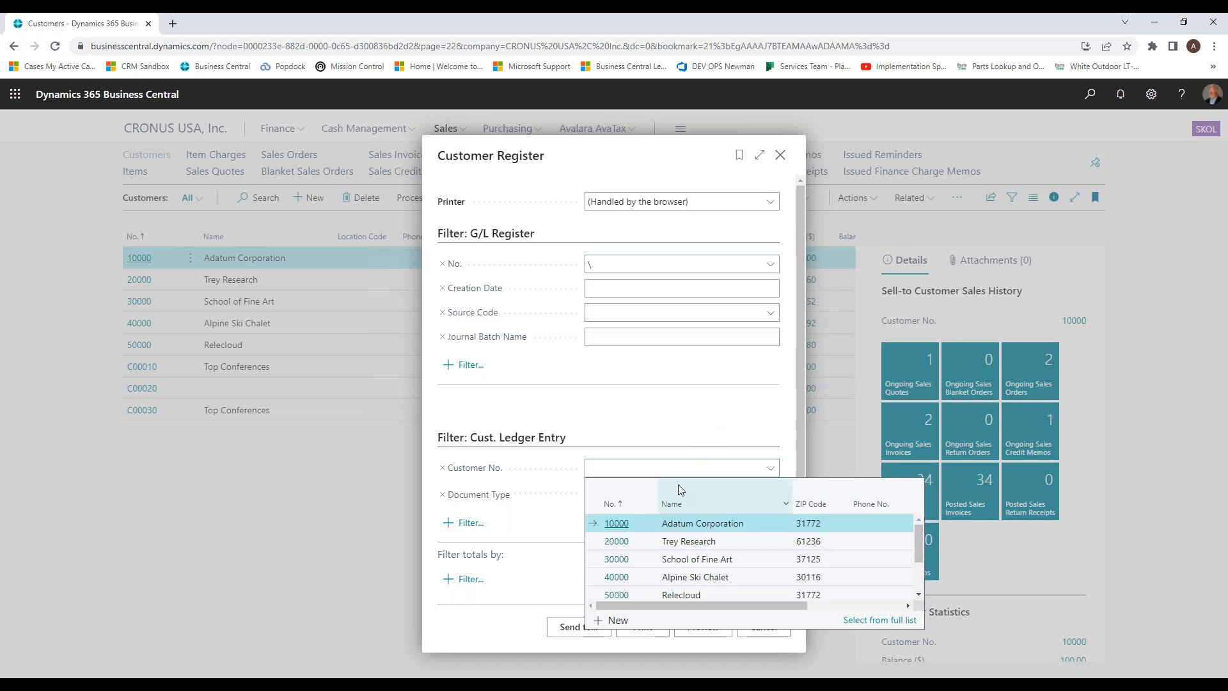
pyautogui.click(618, 559)
pyautogui.click(702, 626)
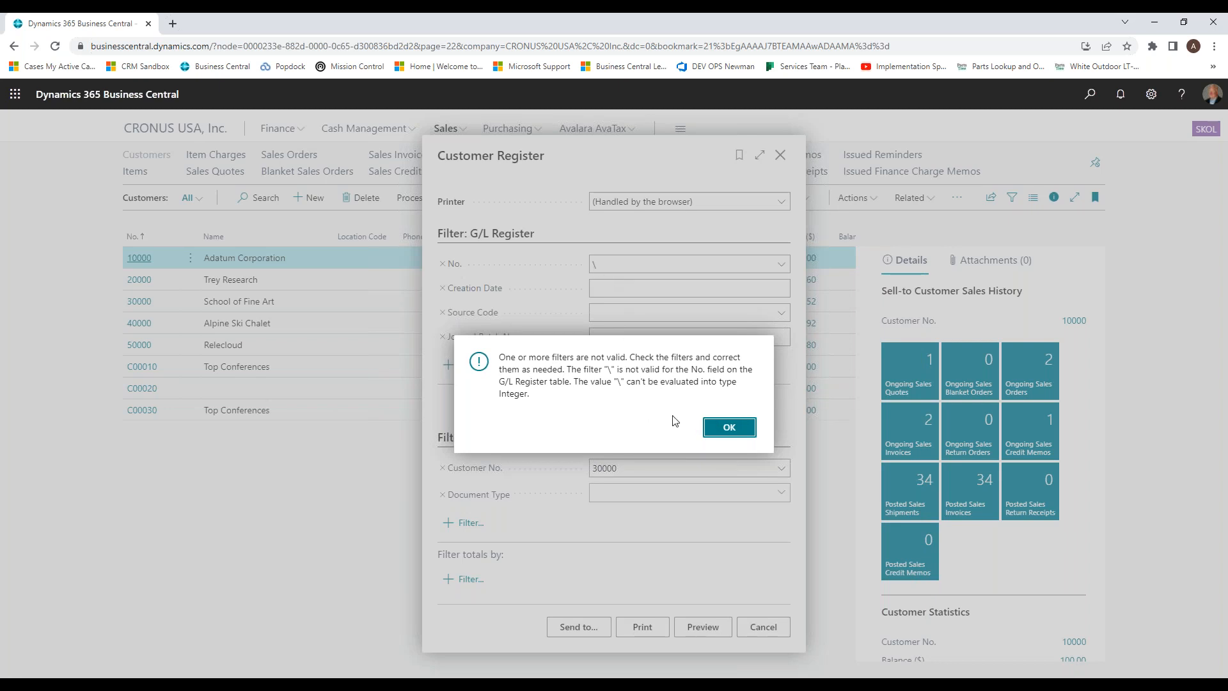
# Step: Clear the G/L register number filter and preview the Customer Register report
pyautogui.click(718, 432)
pyautogui.click(614, 263)
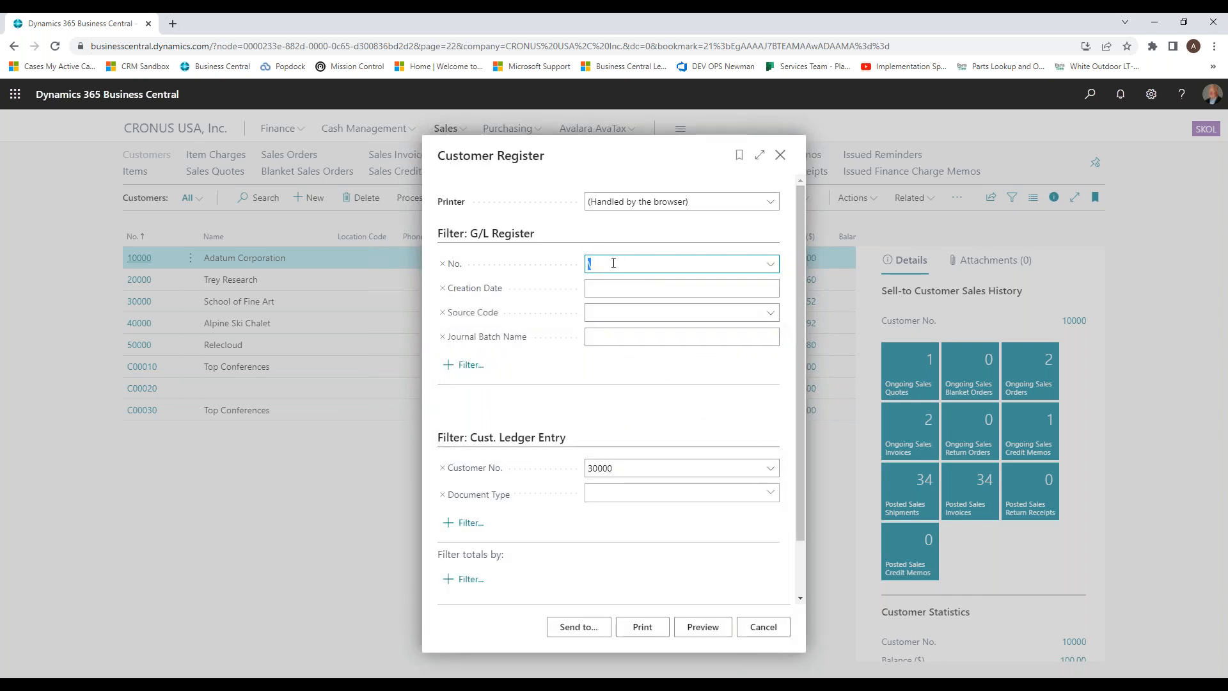
pyautogui.press('BackSpace')
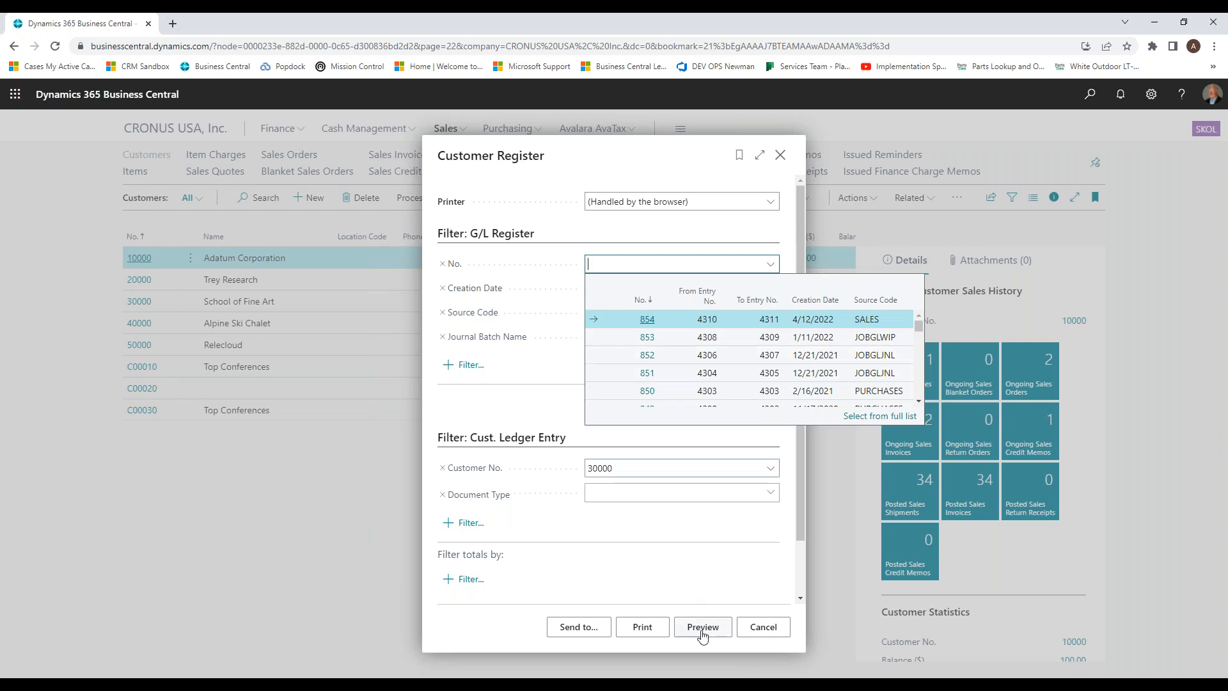
pyautogui.click(703, 627)
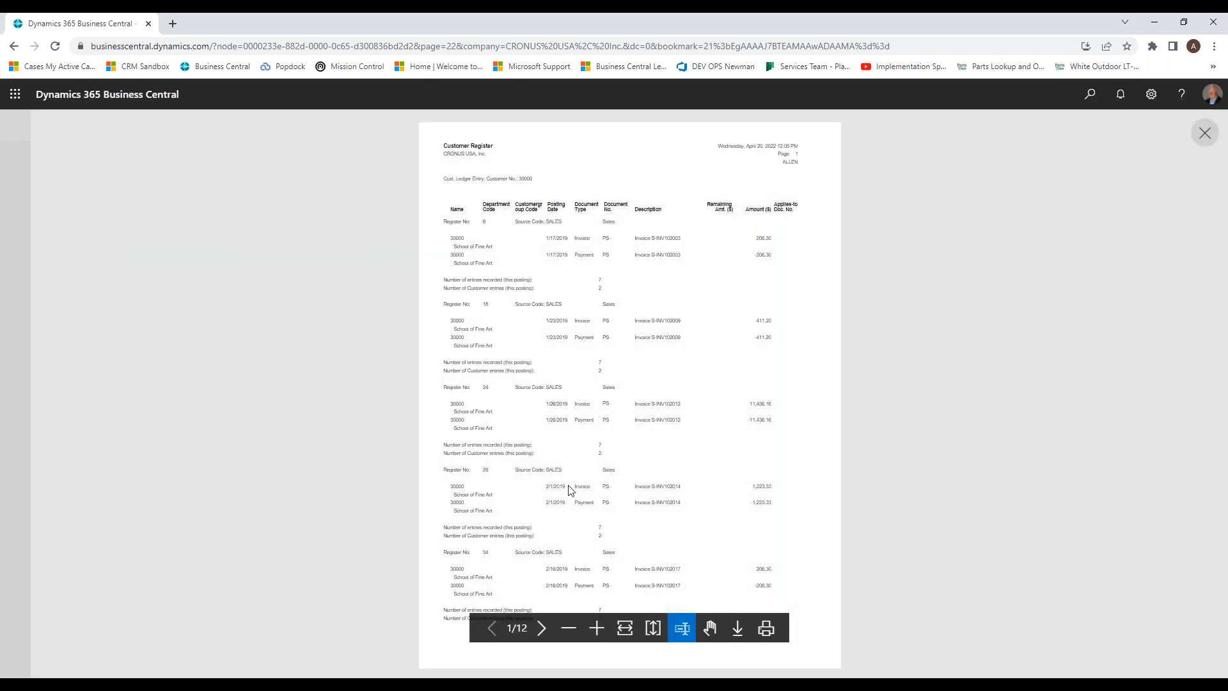
# Step: Examine the invoice and payment entries in the Customer Register preview, and close the report
pyautogui.click(597, 628)
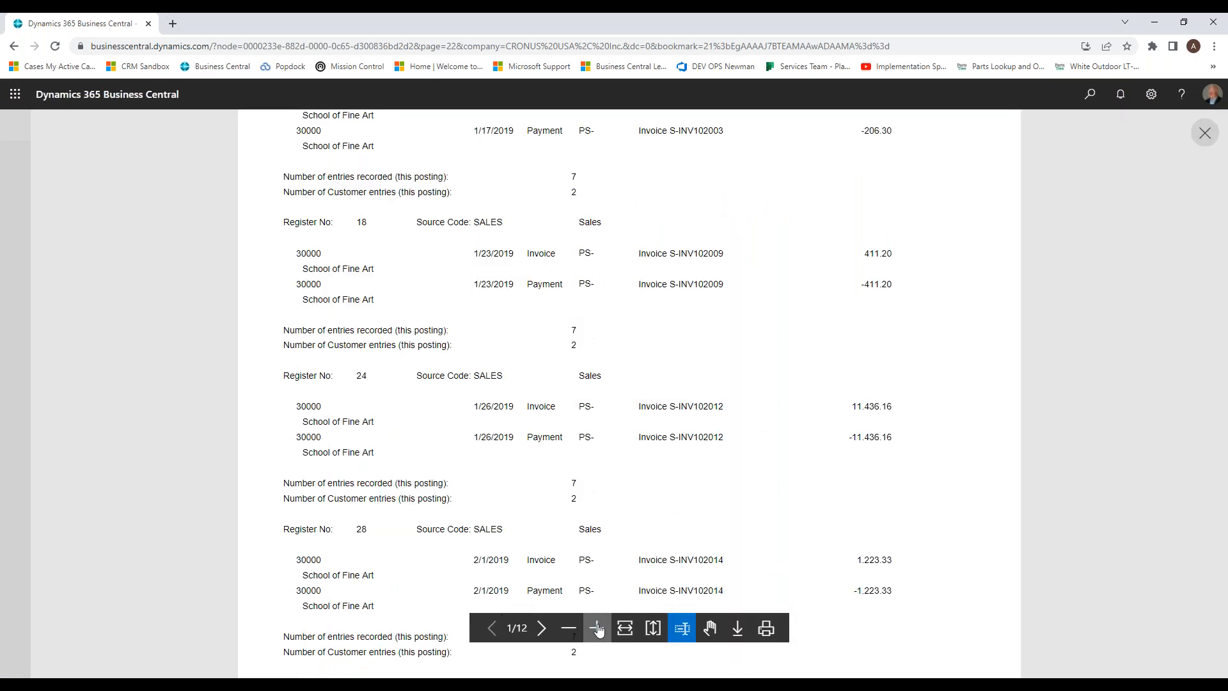
pyautogui.scroll(6, 596, 494)
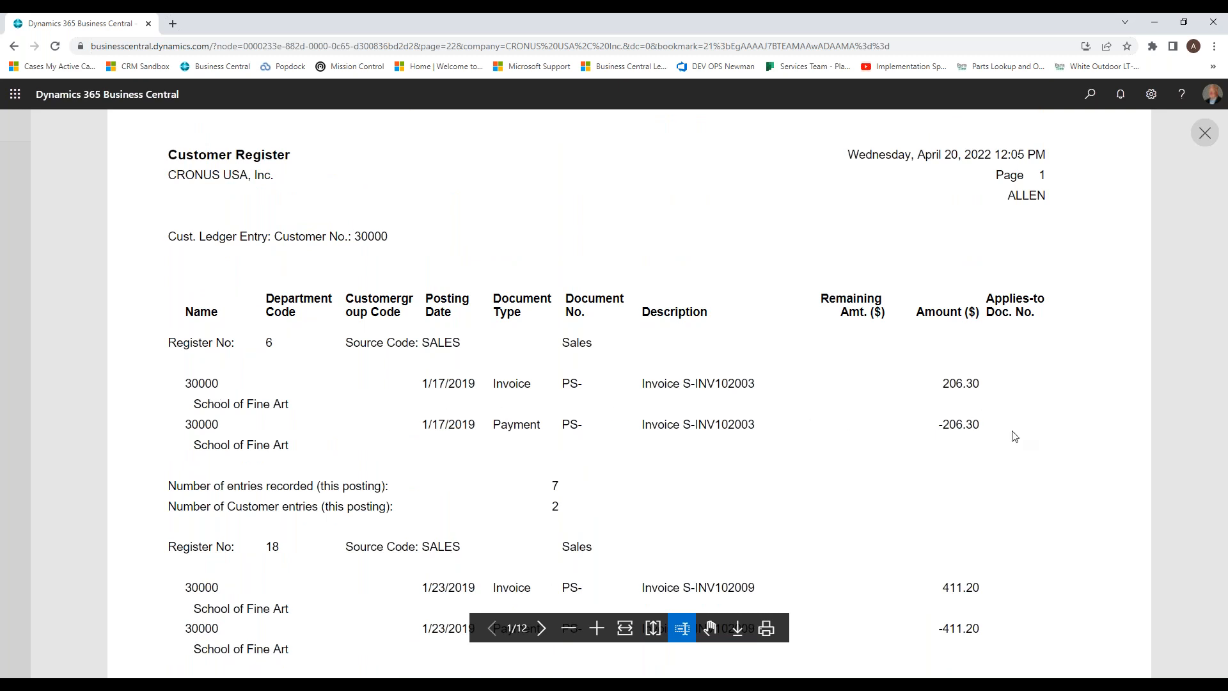
pyautogui.scroll(-2, 997, 435)
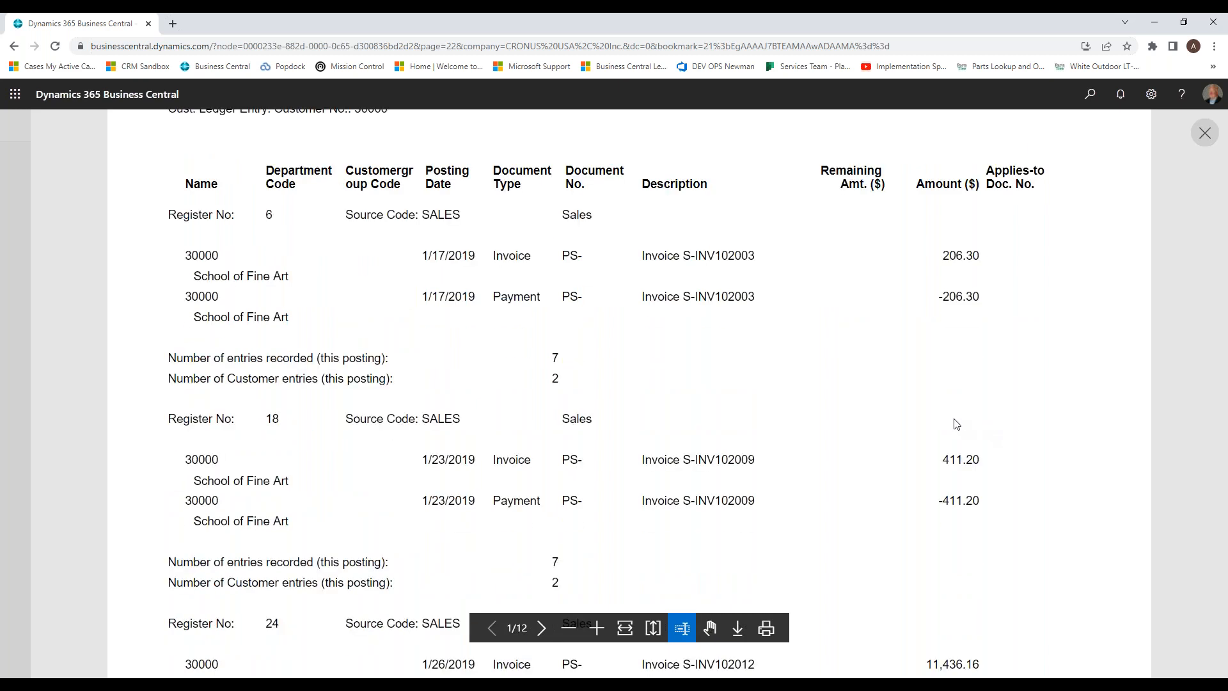
pyautogui.scroll(-4, 958, 424)
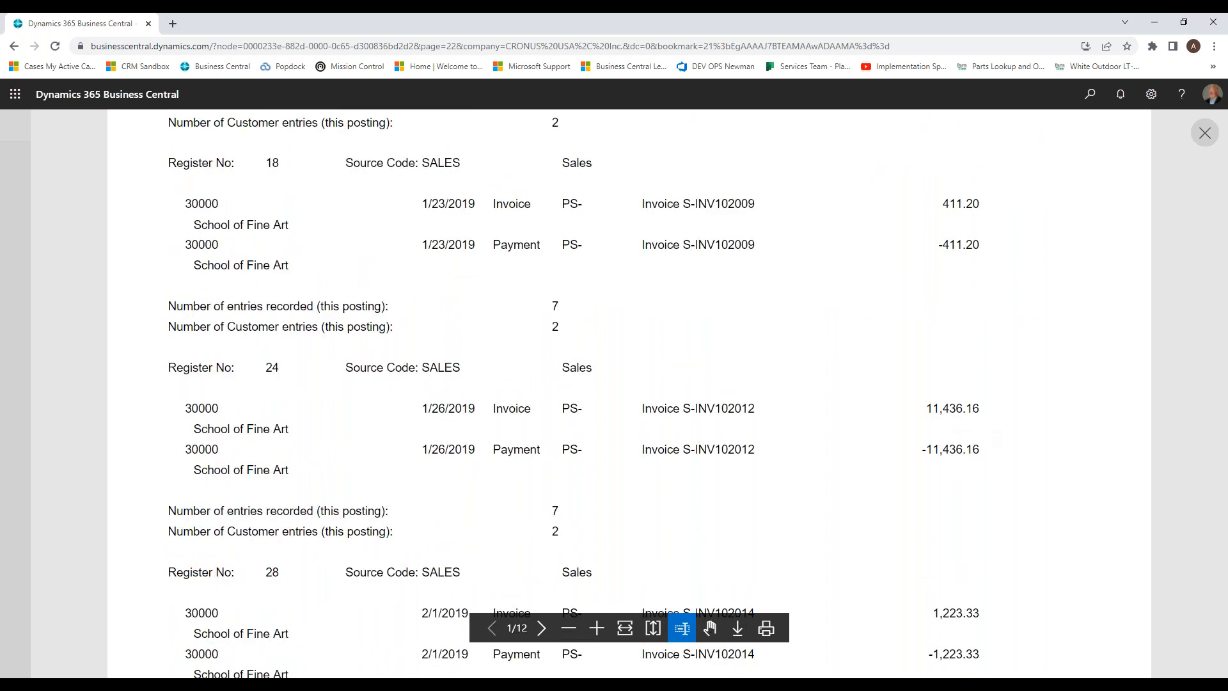
pyautogui.scroll(1, 1049, 362)
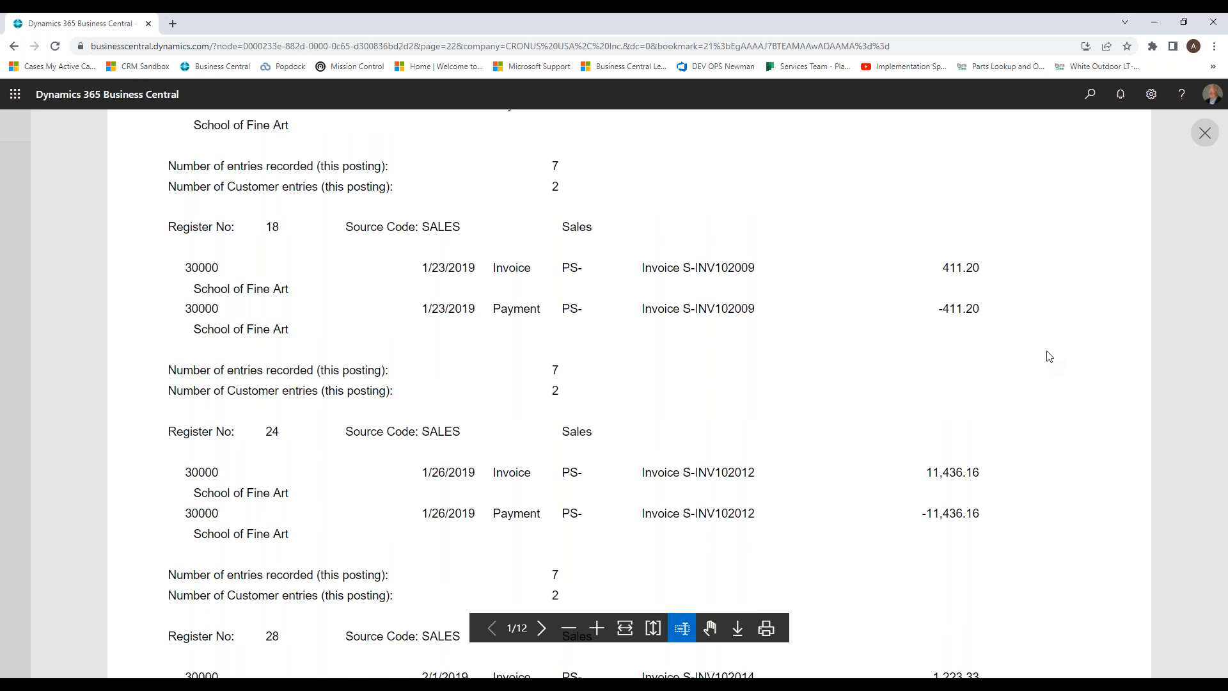
pyautogui.click(1218, 48)
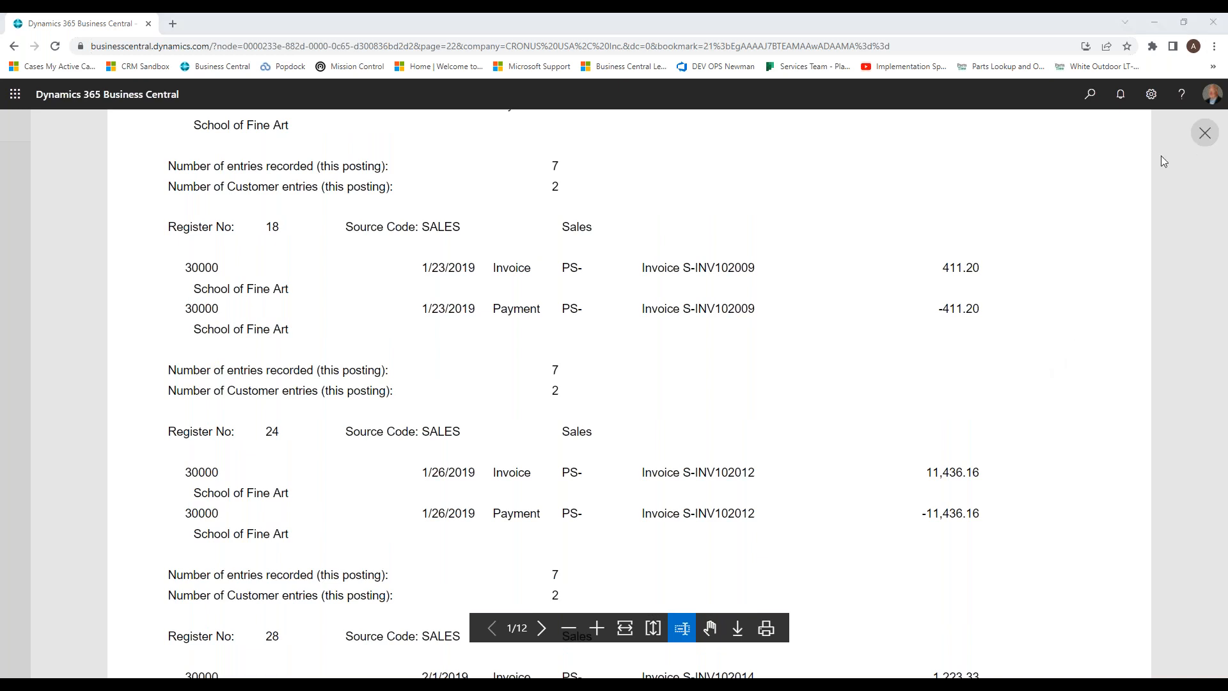
pyautogui.click(1203, 134)
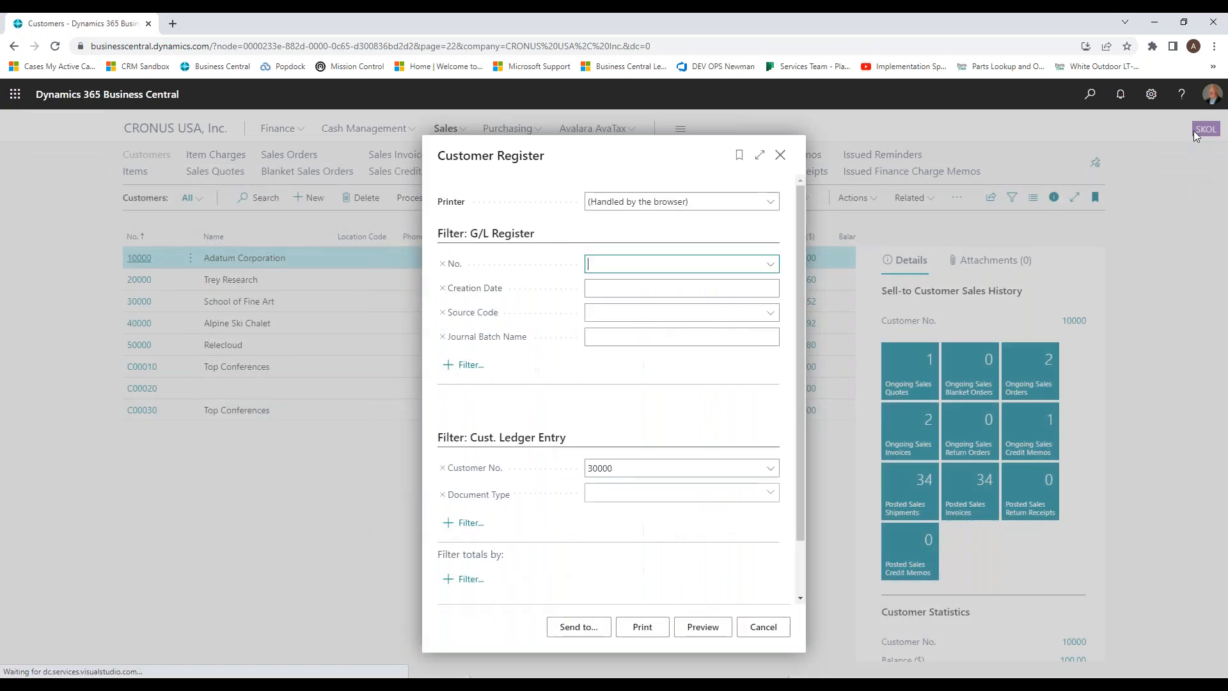
pyautogui.click(781, 156)
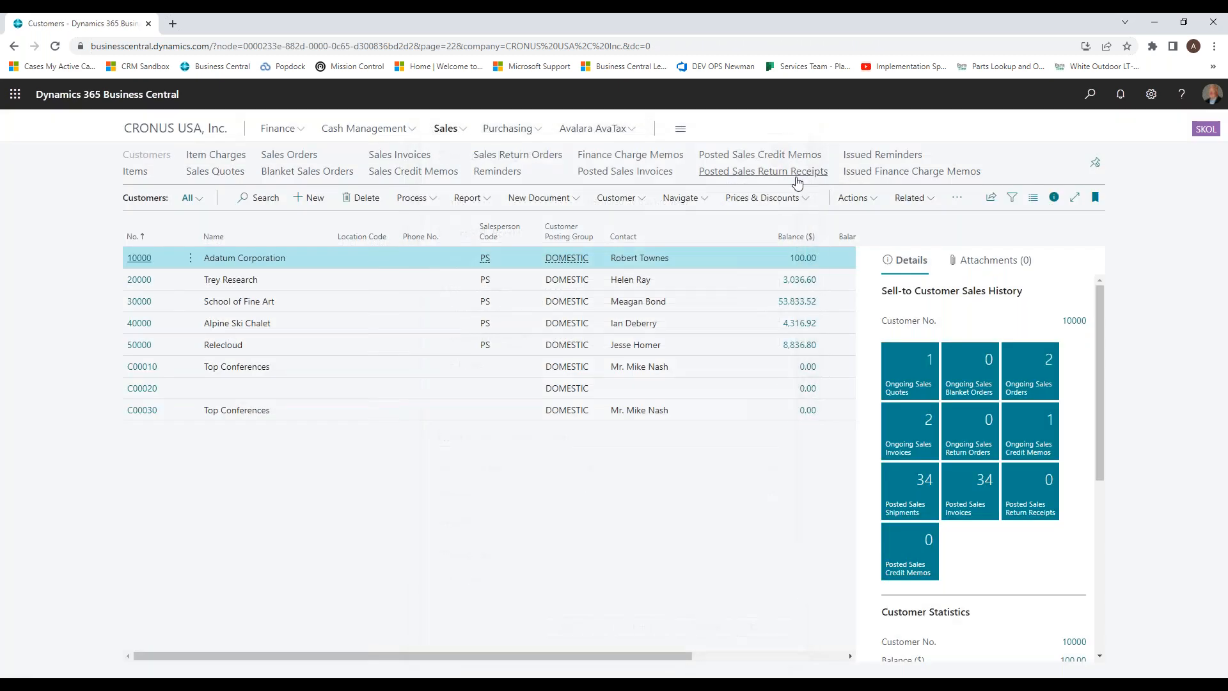
# Step: Open the Sales Statistics report from the sales reports of the customer list
pyautogui.click(957, 197)
pyautogui.moveTo(895, 222)
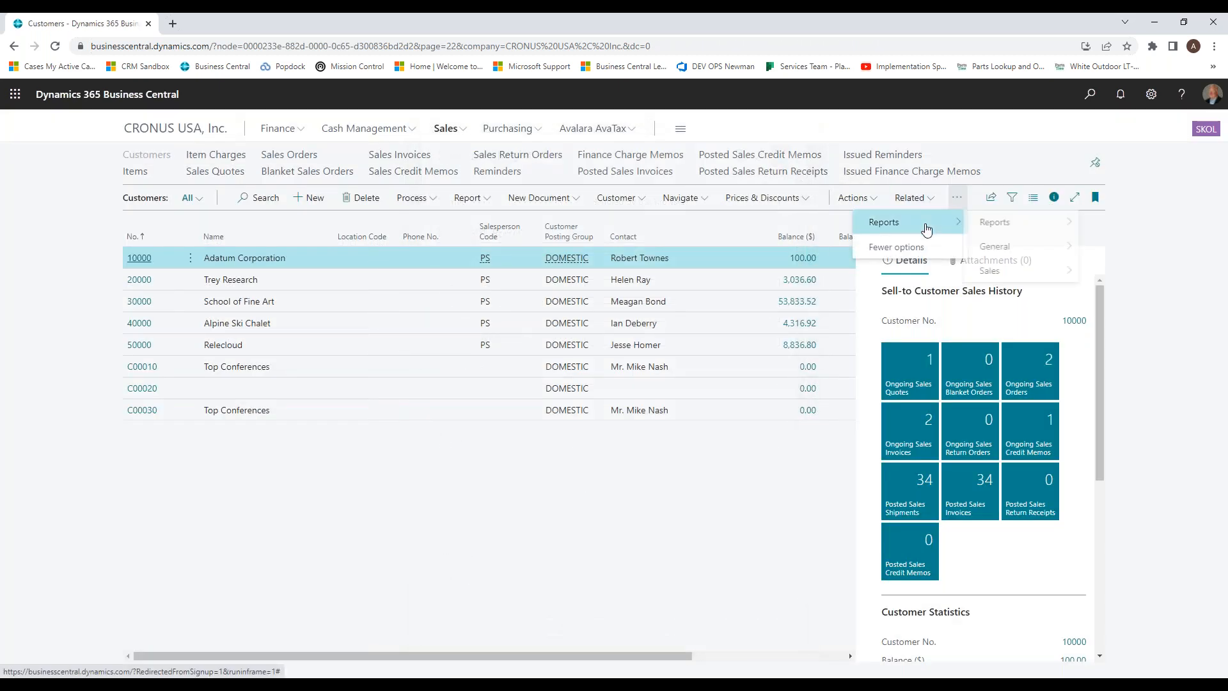
pyautogui.moveTo(1013, 247)
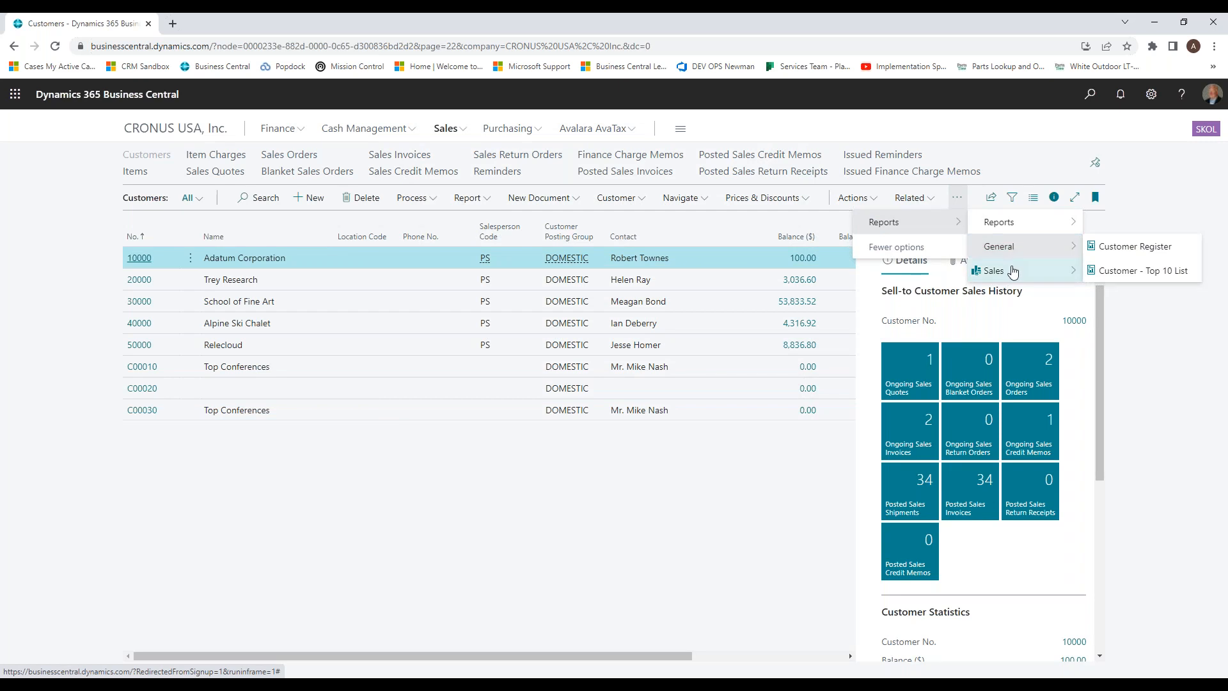
pyautogui.moveTo(1013, 275)
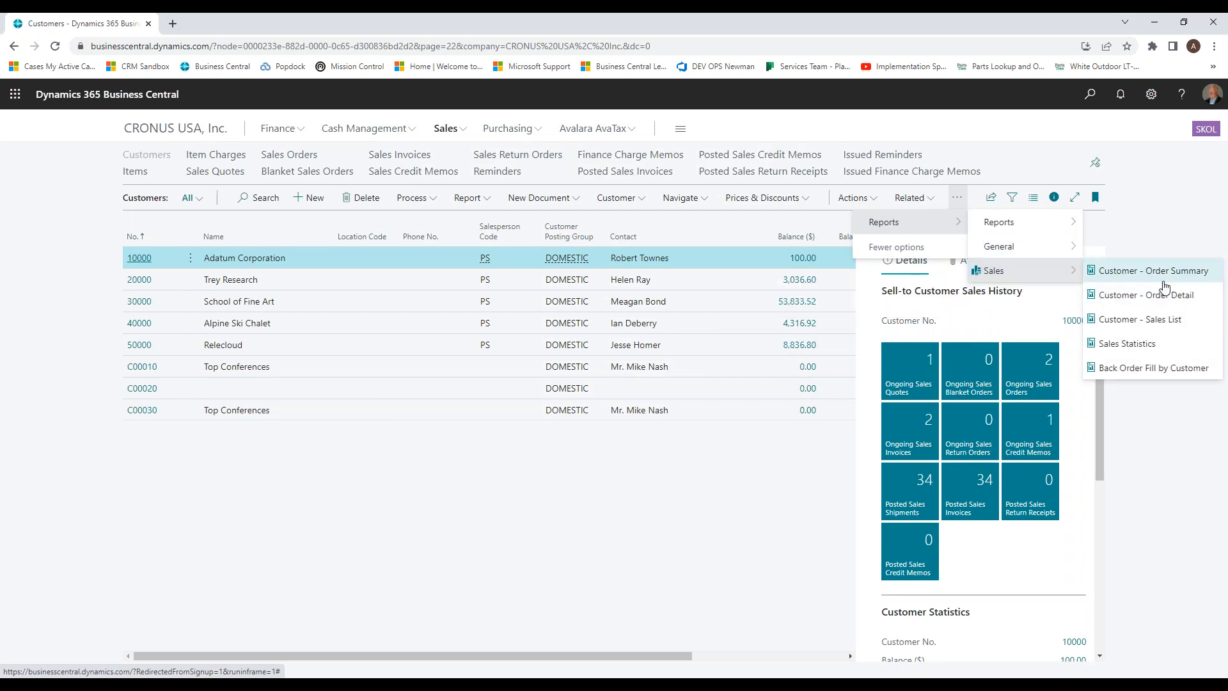
pyautogui.click(1127, 345)
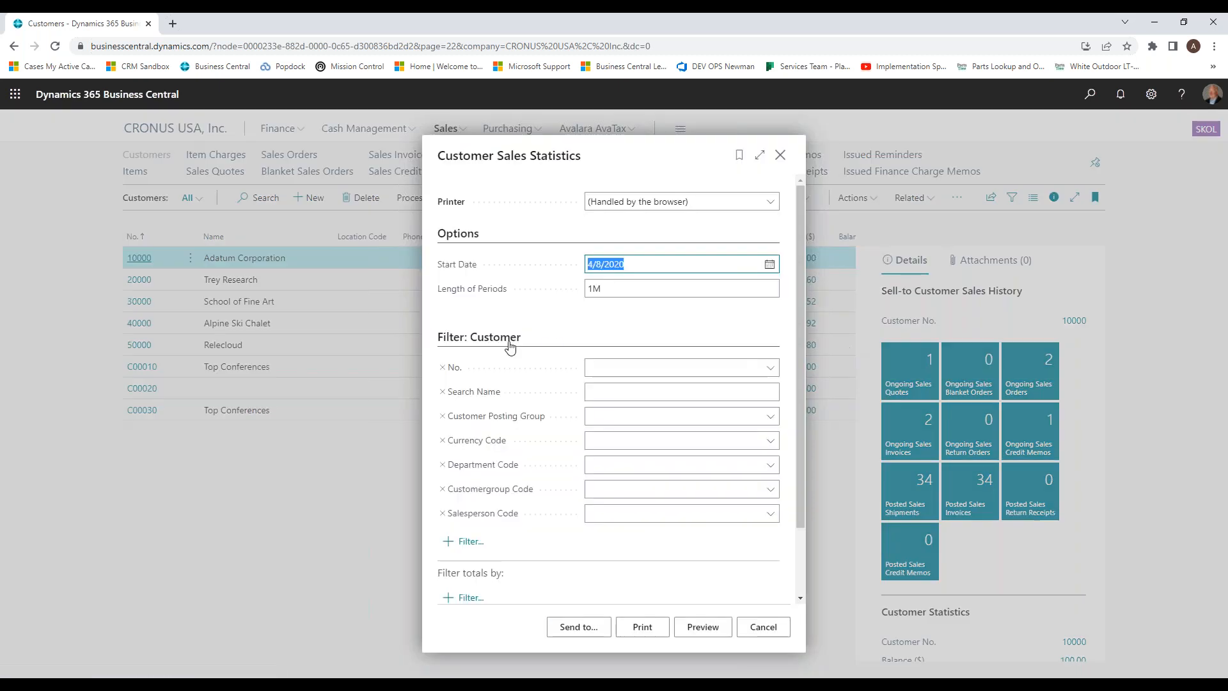
# Step: Preview the Customer Sales Statistics report for School of Fine Art and examine its figures by period
pyautogui.click(770, 371)
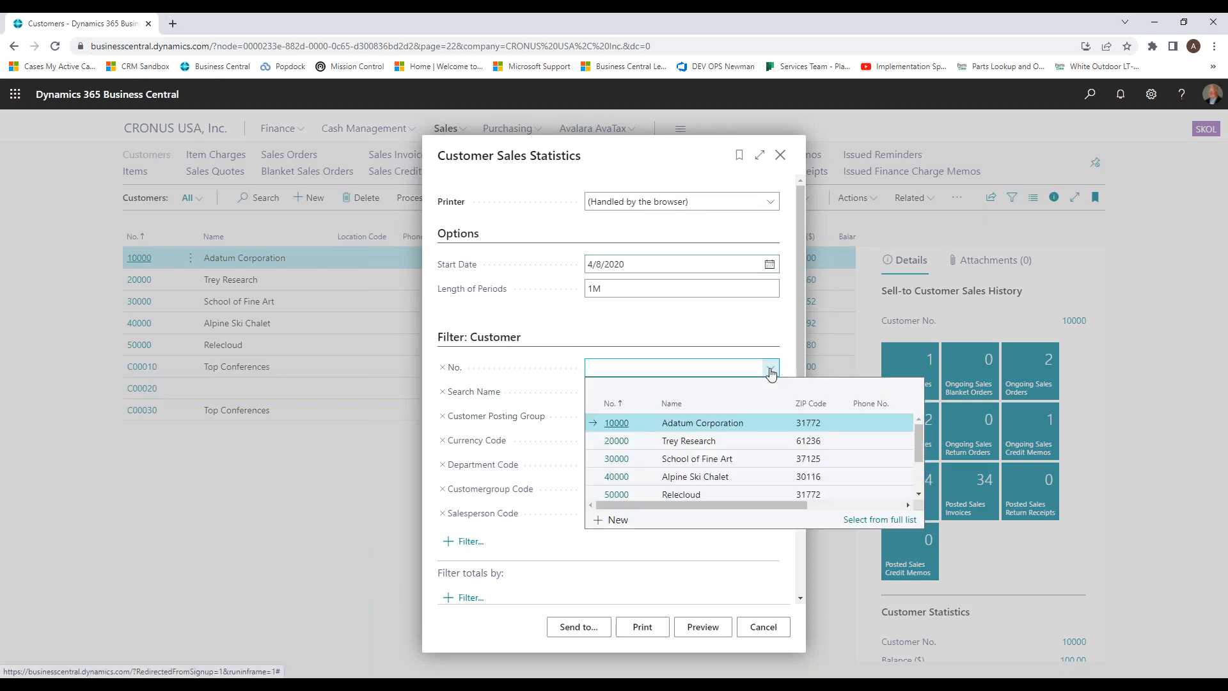
pyautogui.click(622, 462)
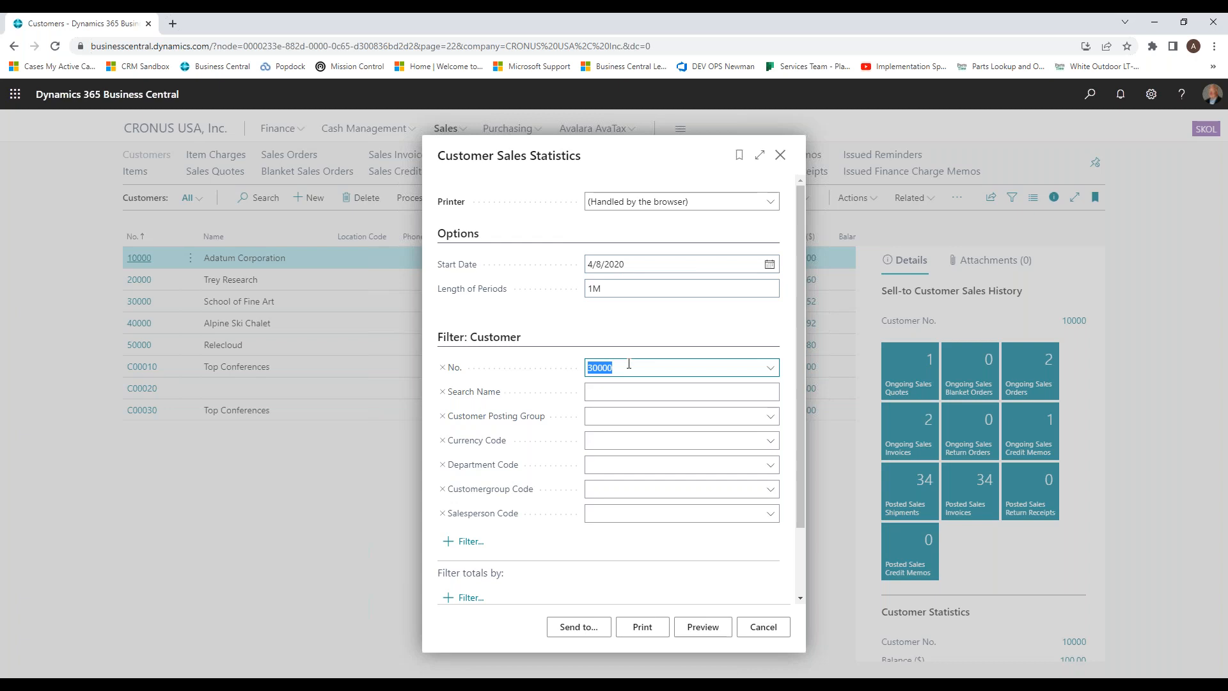
pyautogui.click(703, 627)
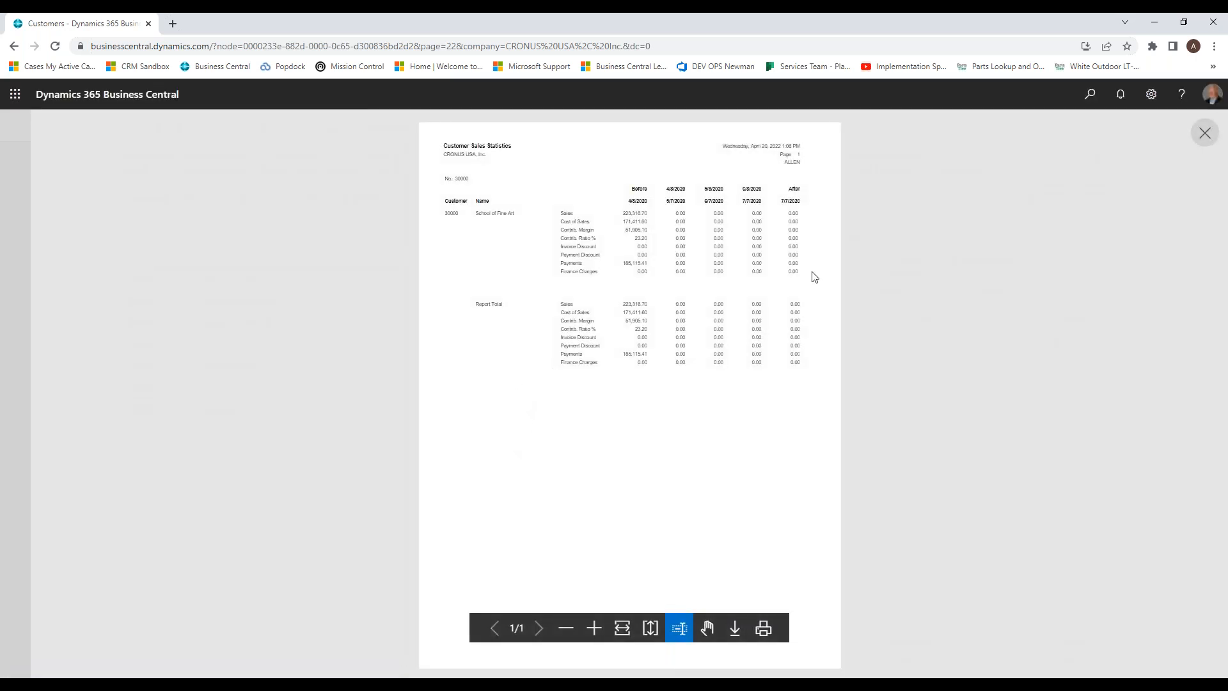
pyautogui.click(595, 627)
pyautogui.click(595, 628)
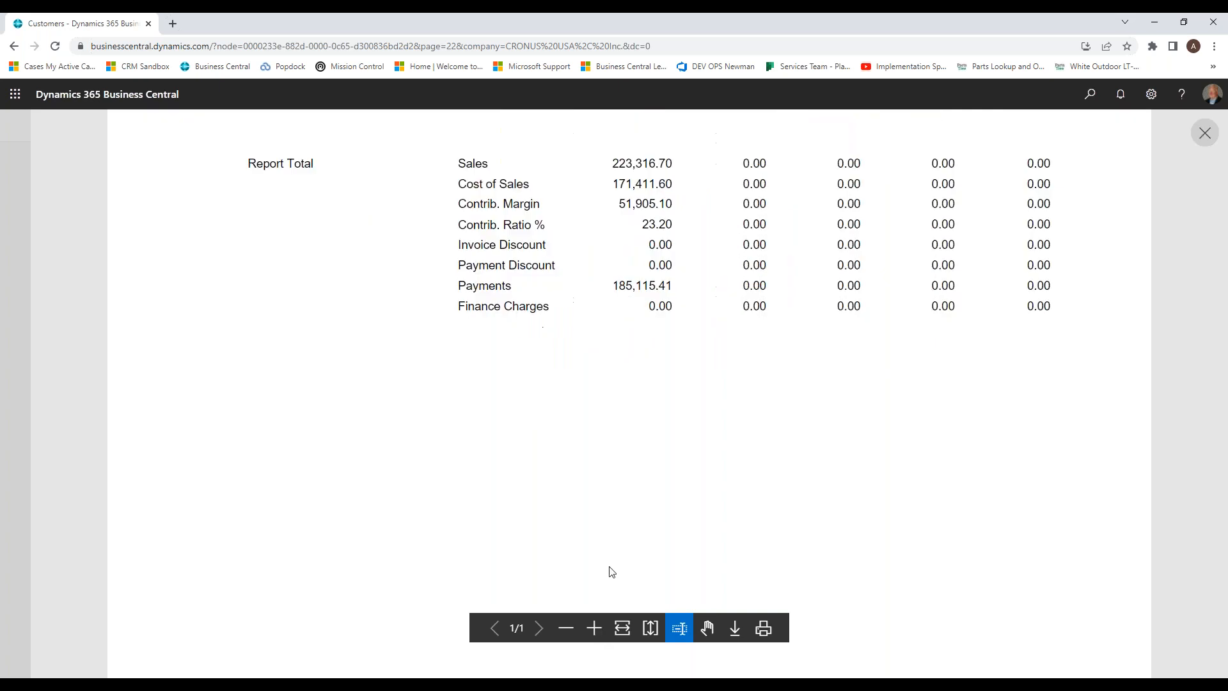
pyautogui.scroll(-1, 612, 536)
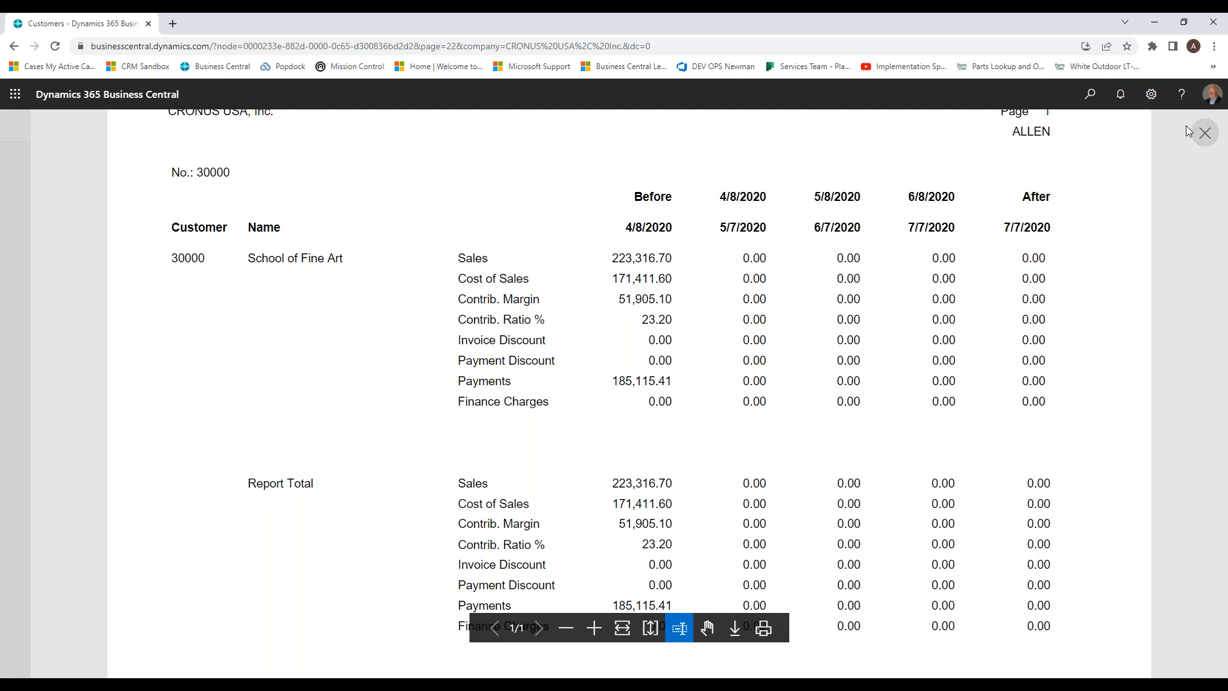
# Step: Close the Customer Sales Statistics preview and its report options to return to the customer list
pyautogui.click(1202, 134)
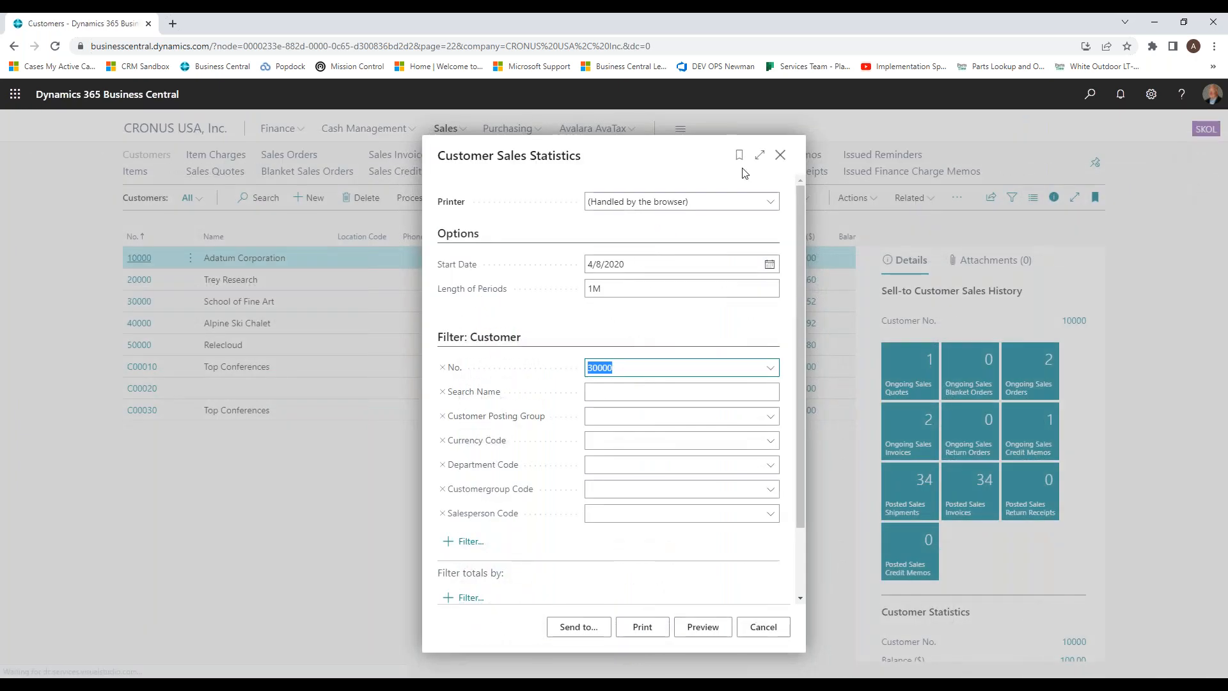
pyautogui.click(782, 157)
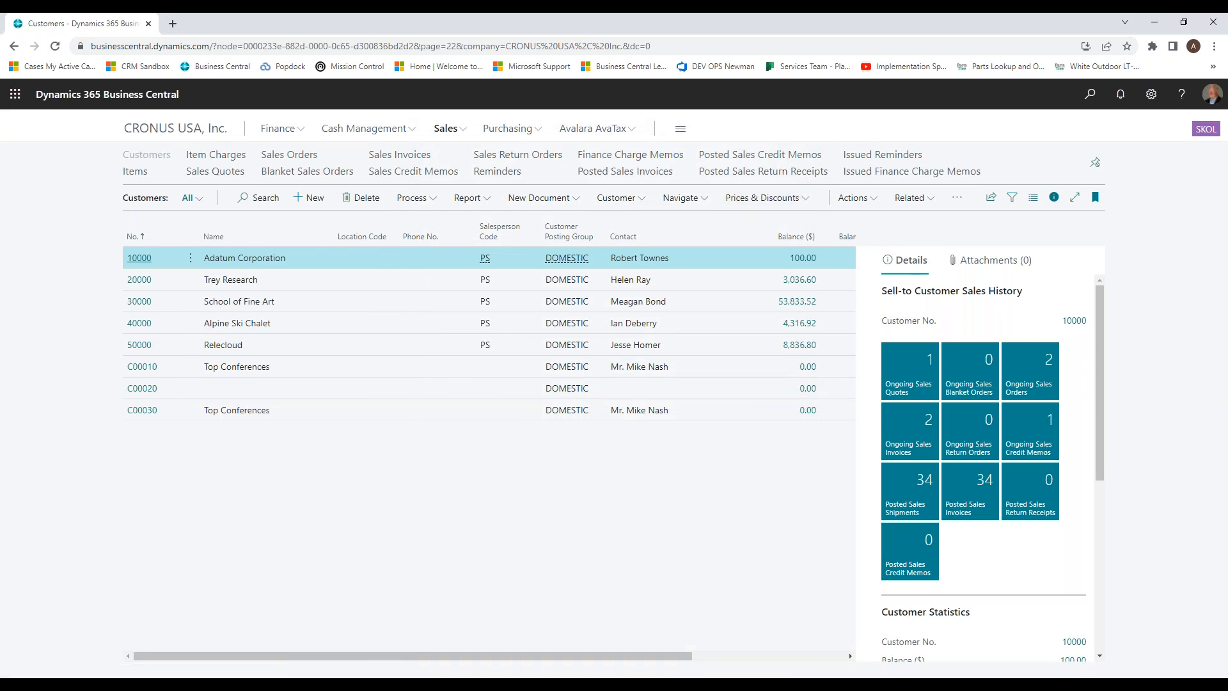
# Step: Examine Adatum Corporation's sales history and customer statistics in the FactBox pane, then collapse and expand the pane again
pyautogui.moveTo(1098, 321)
pyautogui.mouseDown()
pyautogui.moveTo(1095, 347)
pyautogui.moveTo(1095, 335)
pyautogui.mouseUp()
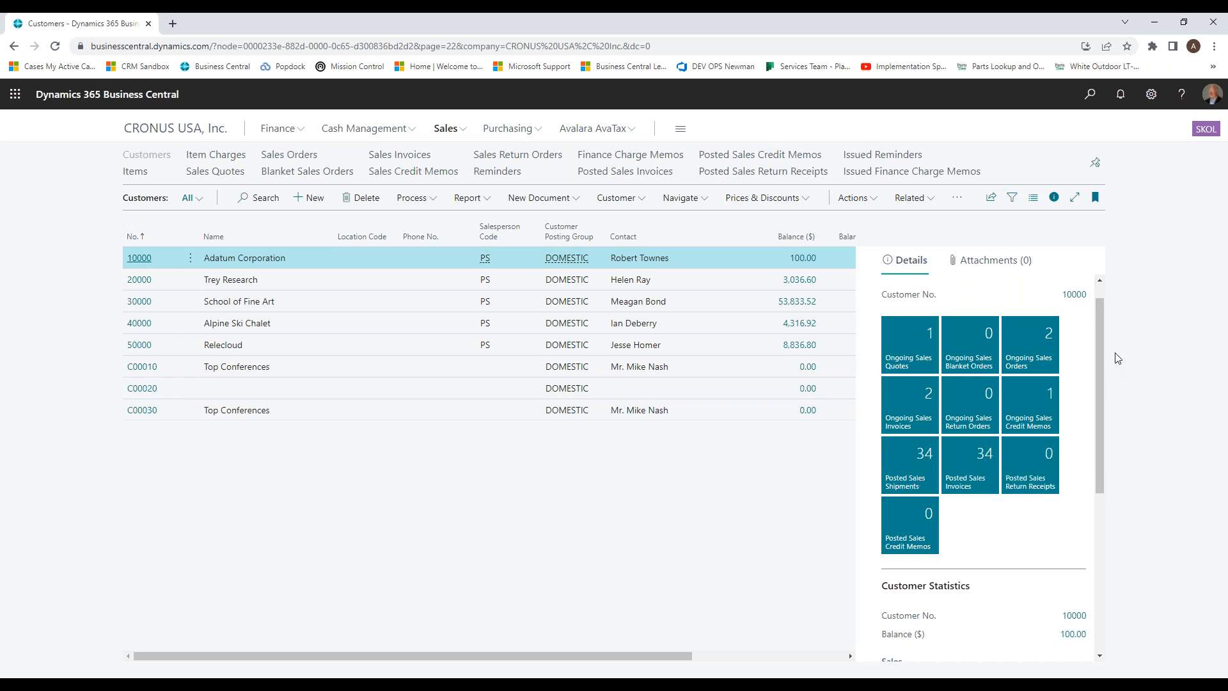
pyautogui.moveTo(1100, 367); pyautogui.dragTo(1110, 510)
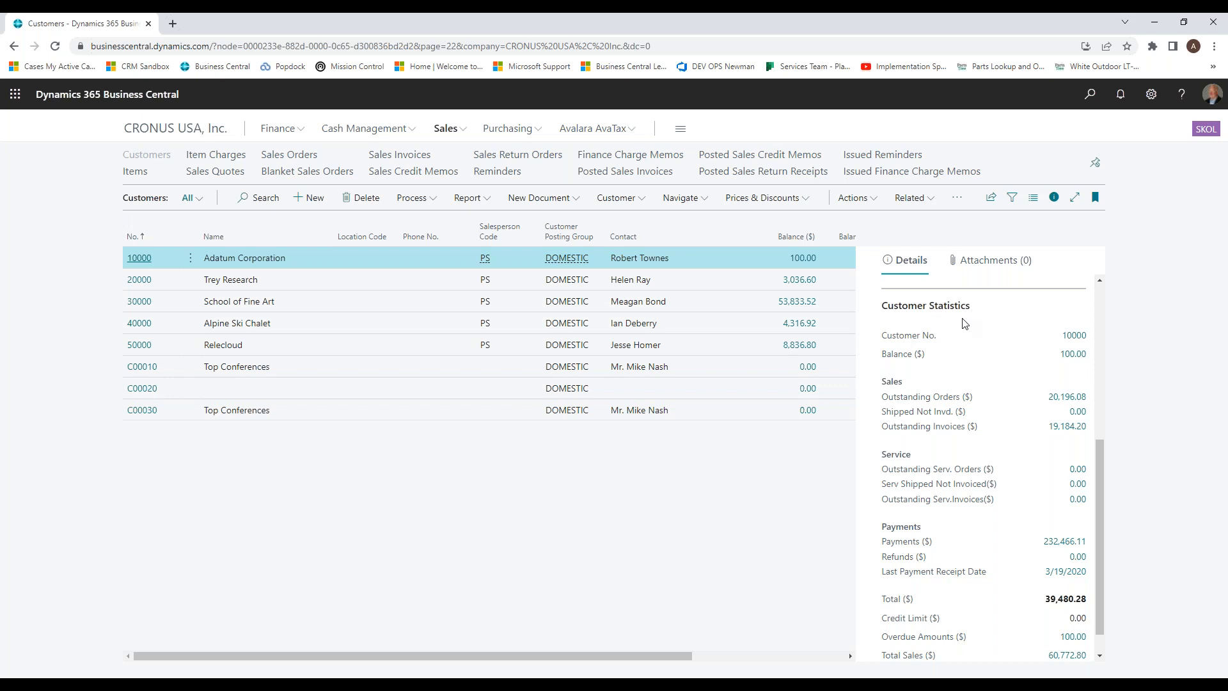
pyautogui.click(1054, 199)
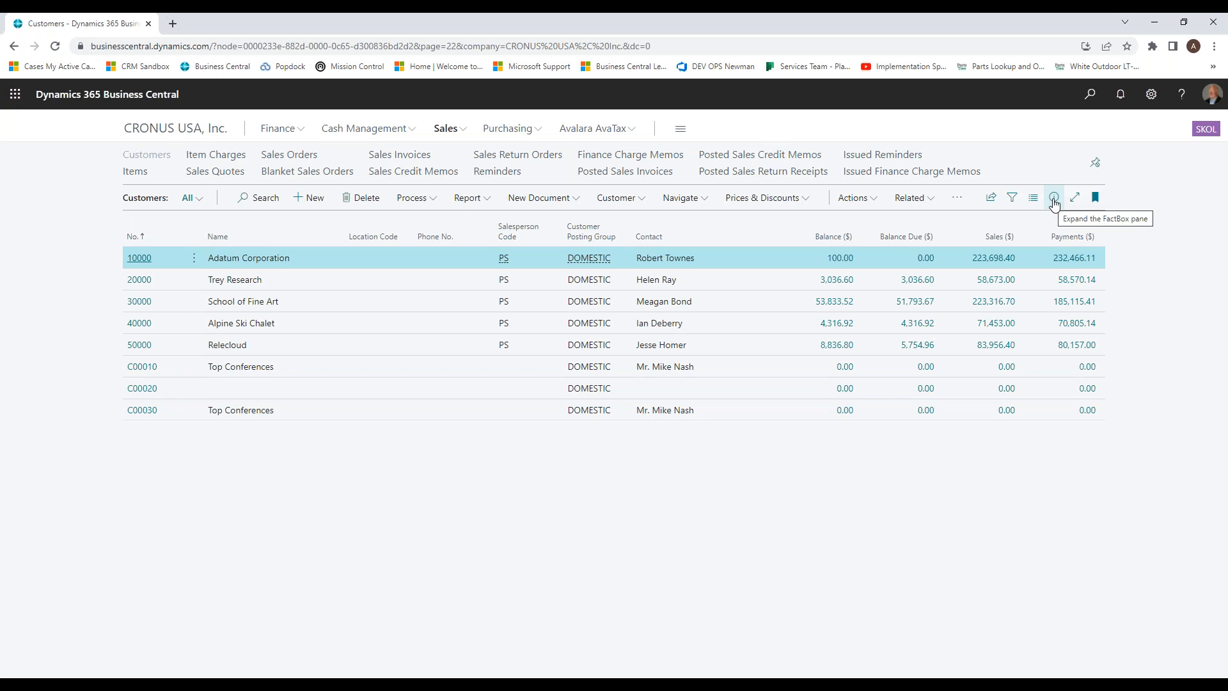
pyautogui.click(1054, 198)
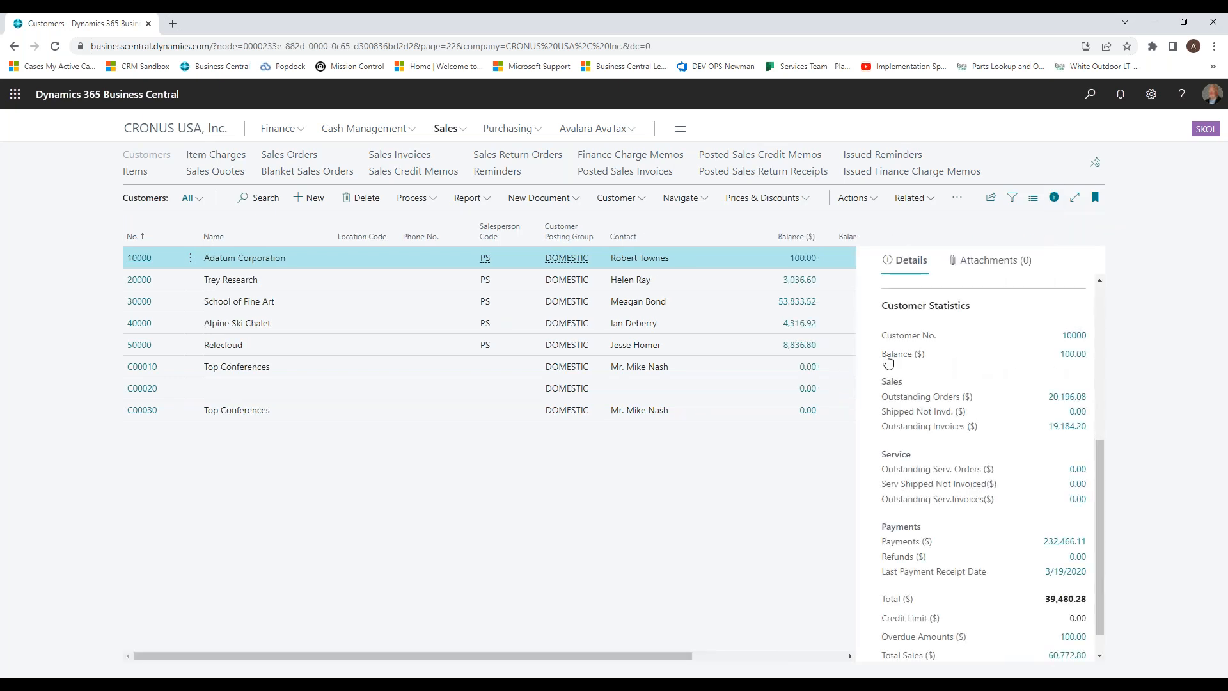
# Step: View the ledger entries behind Adatum Corporation's balance and the related posted sales invoice, and return to the customer list
pyautogui.click(1070, 355)
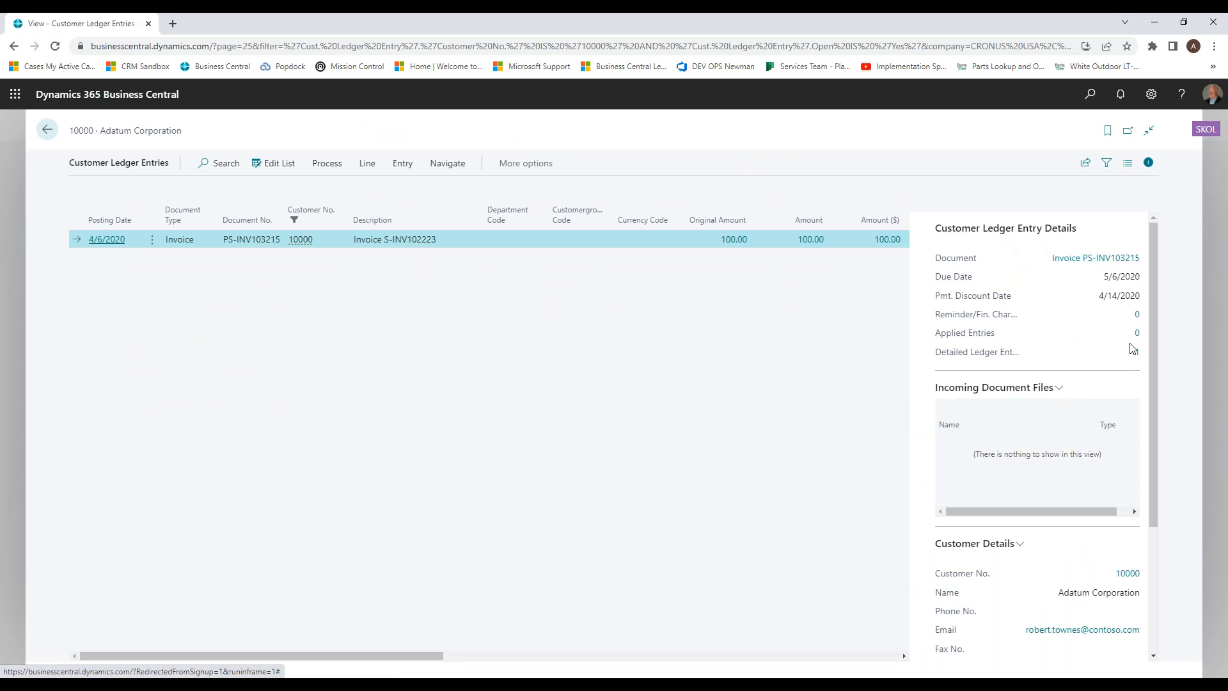
pyautogui.click(1097, 259)
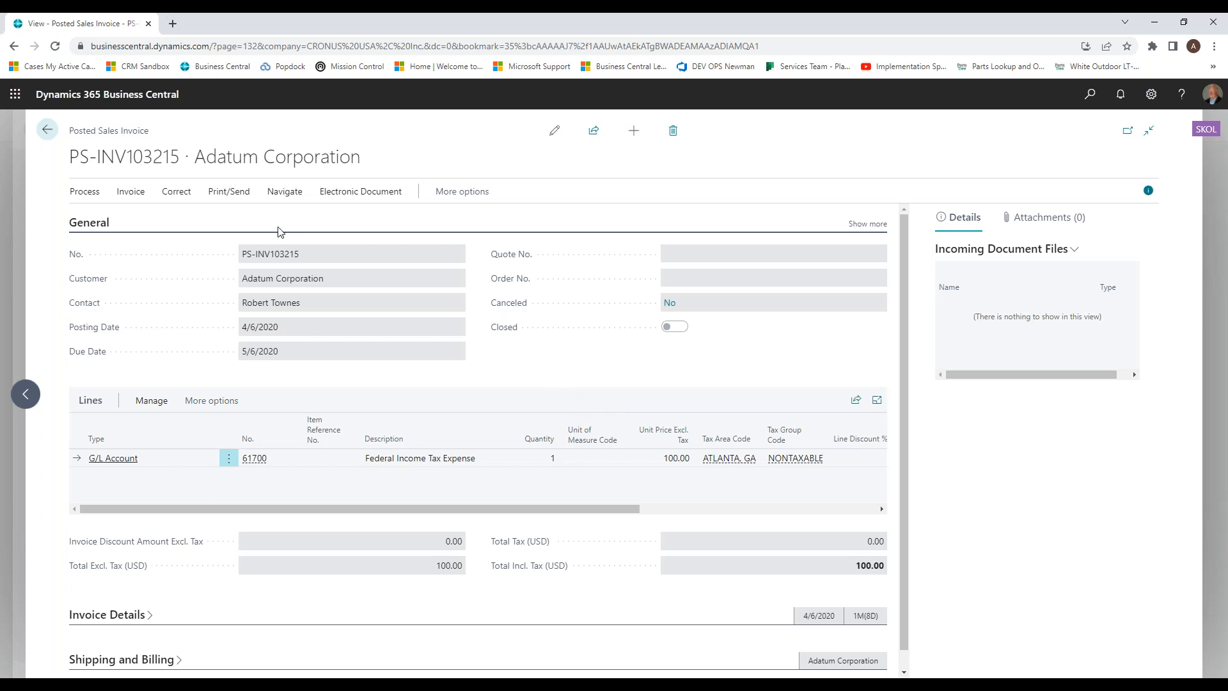
pyautogui.click(47, 130)
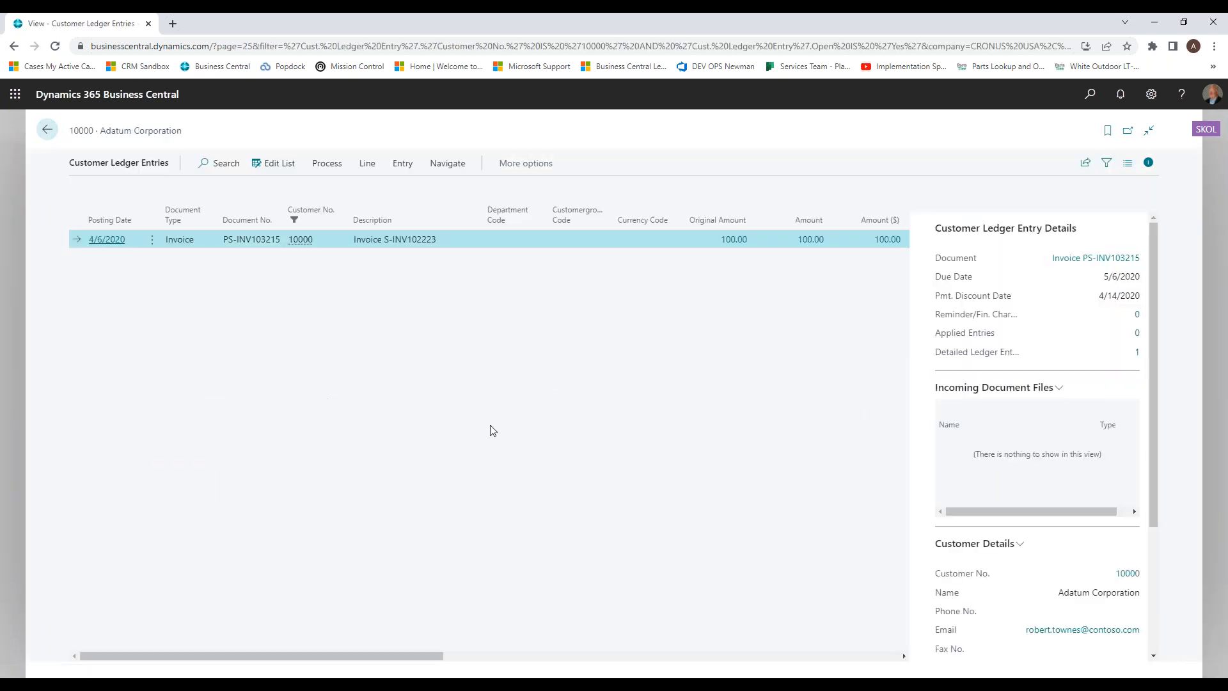
pyautogui.moveTo(1149, 350); pyautogui.dragTo(1150, 536)
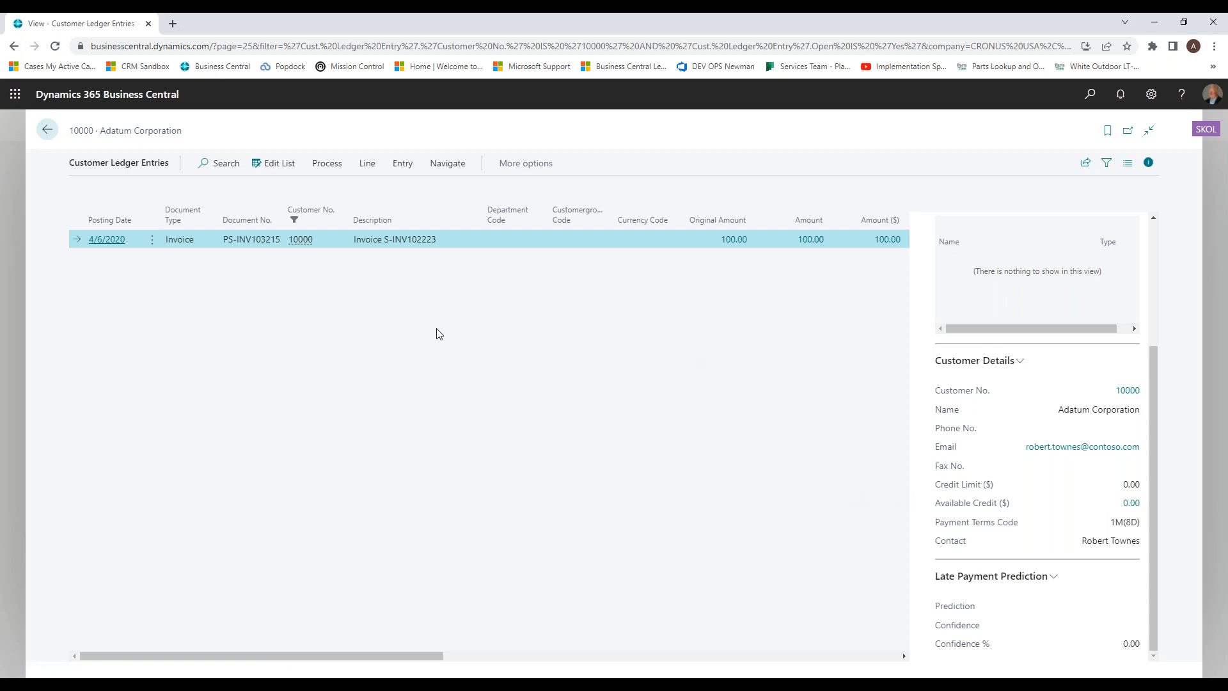
pyautogui.click(48, 130)
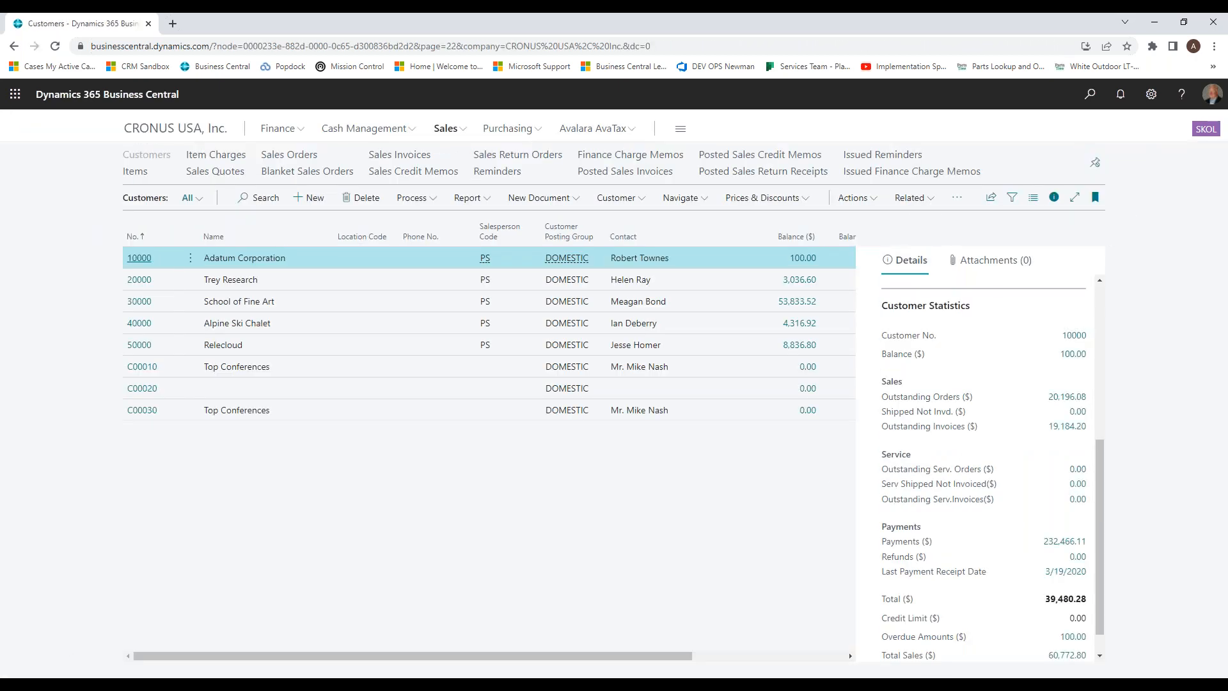
# Step: Open the School of Fine Art customer card and examine its customer statistics
pyautogui.click(533, 130)
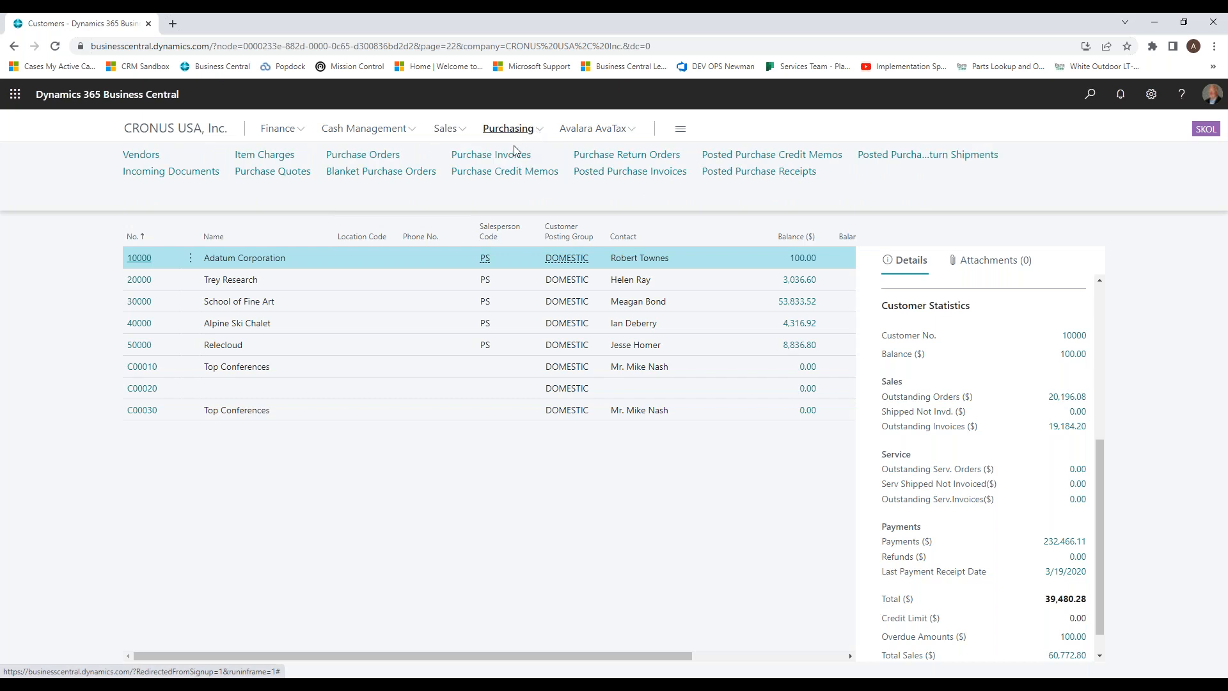
pyautogui.click(140, 303)
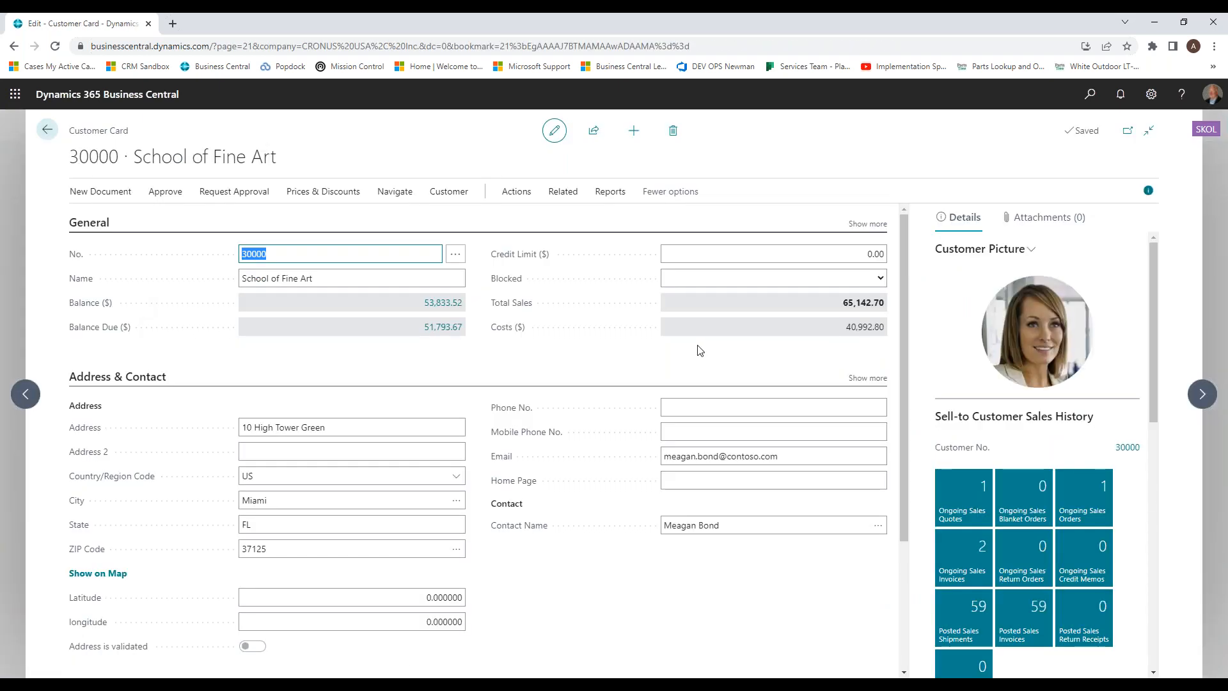
pyautogui.moveTo(1157, 261); pyautogui.dragTo(1168, 462)
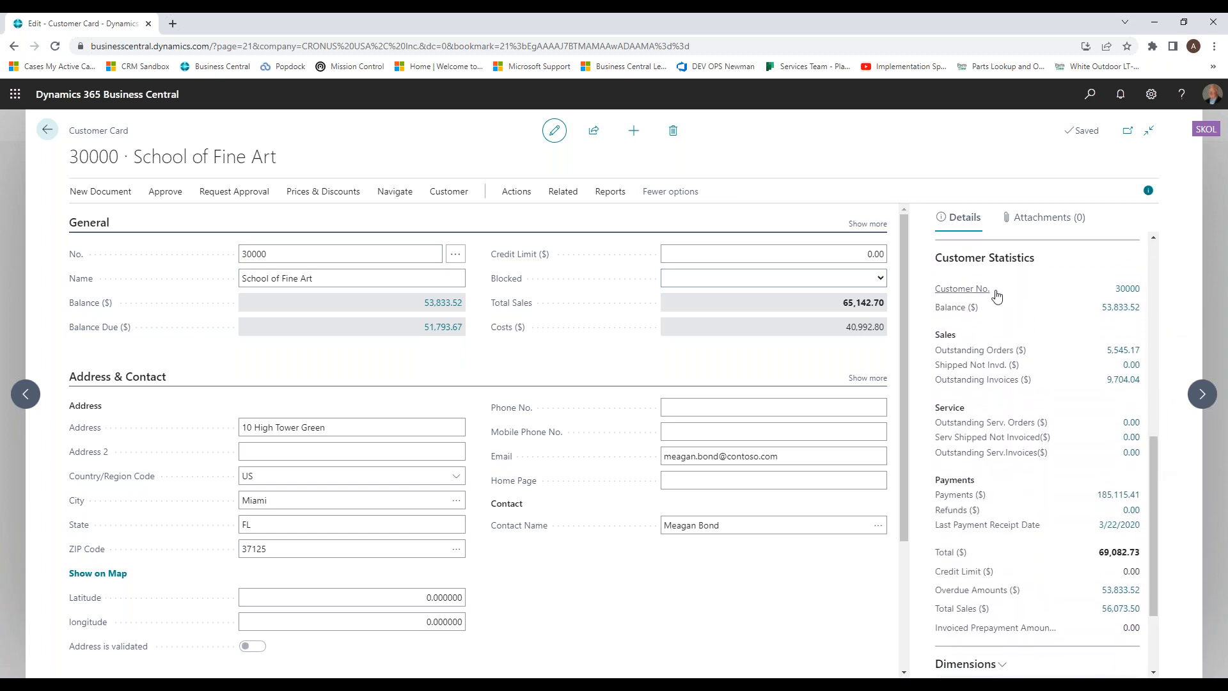
pyautogui.scroll(-2, 1036, 312)
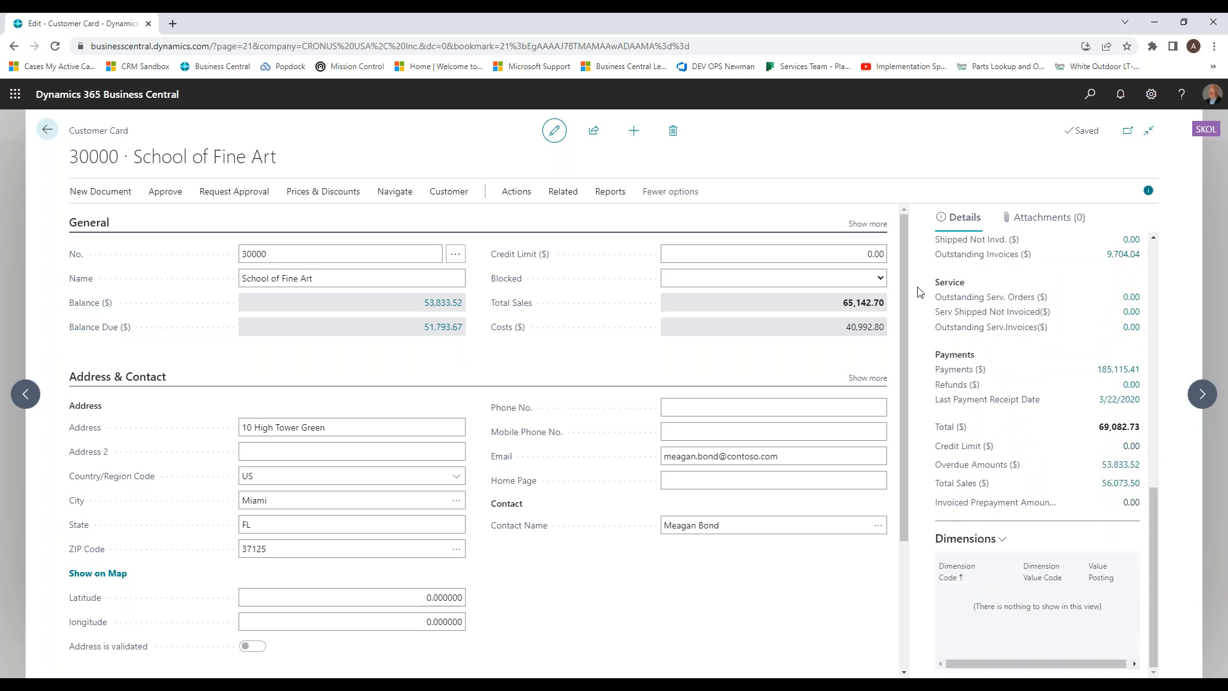
# Step: Expand the Statistics section of the customer card and examine its balances and Aged Accounts Receivable chart
pyautogui.moveTo(903, 277); pyautogui.dragTo(914, 457)
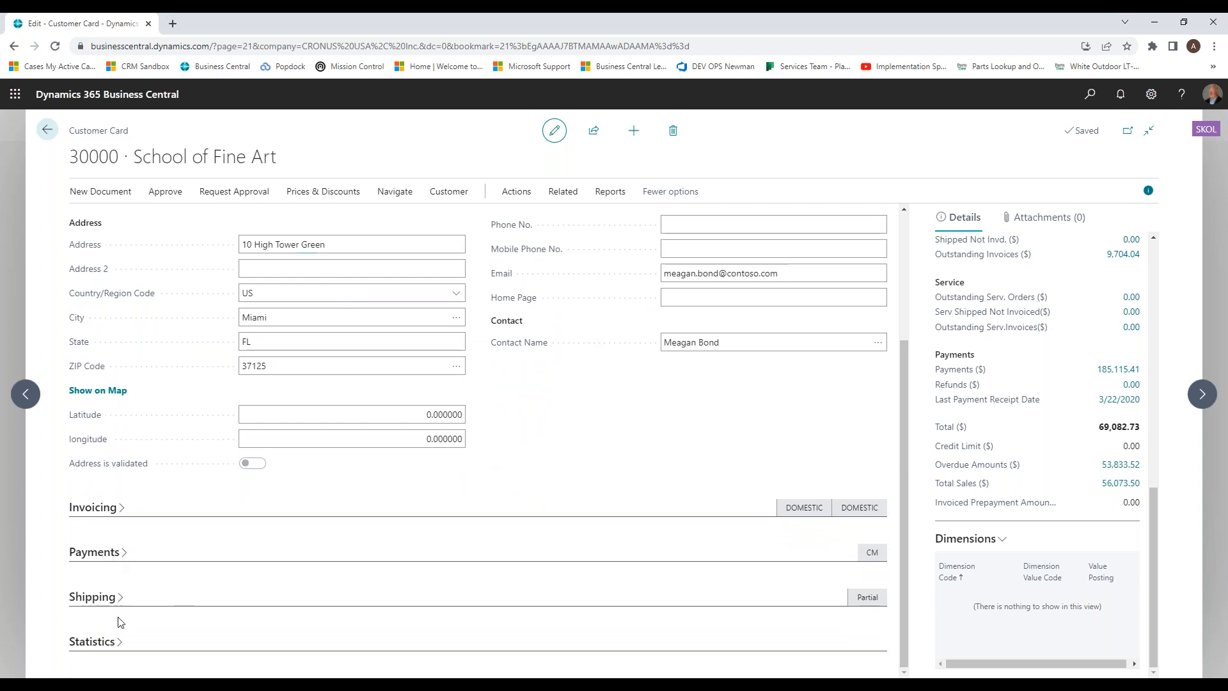
pyautogui.click(119, 650)
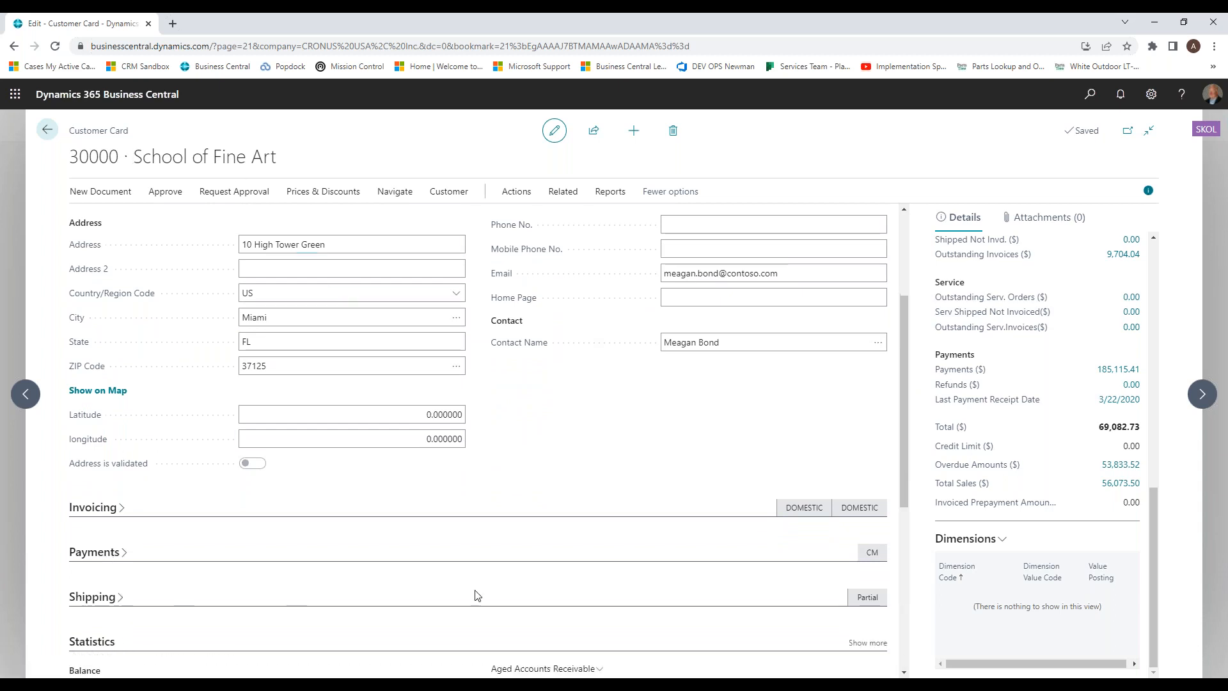
pyautogui.moveTo(907, 319); pyautogui.dragTo(894, 486)
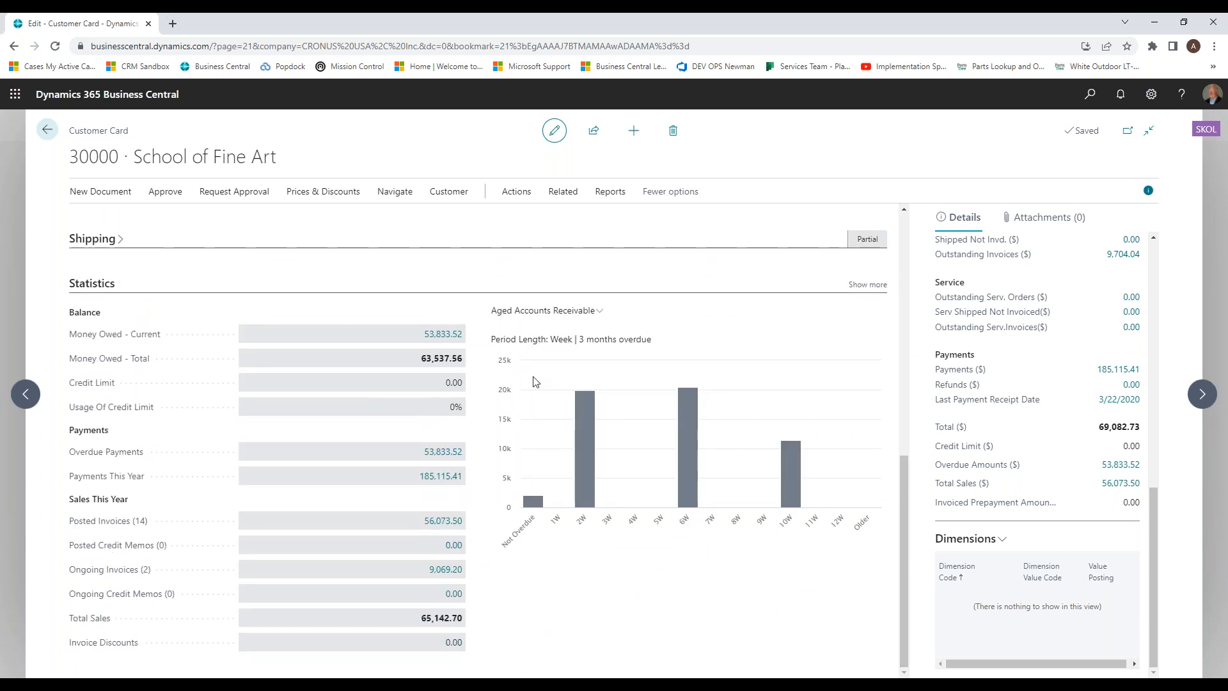
pyautogui.moveTo(688, 442)
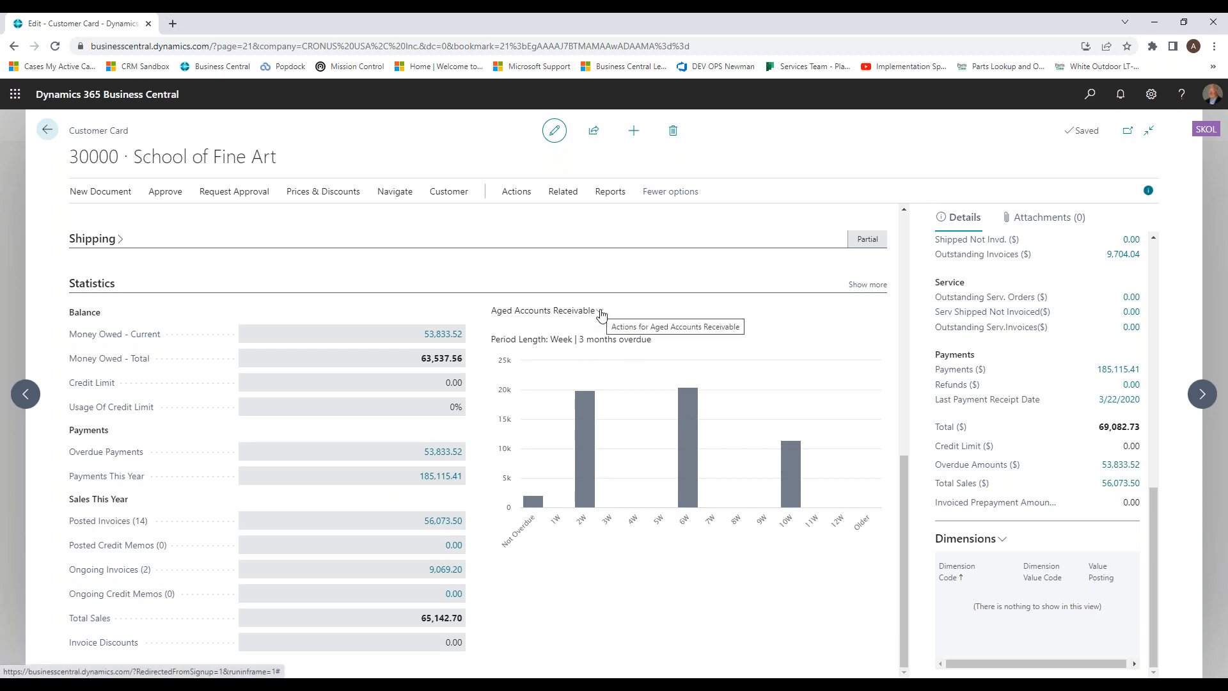
# Step: Read the Aged Accounts Receivable chart information and look over the chart's available period lengths
pyautogui.click(600, 312)
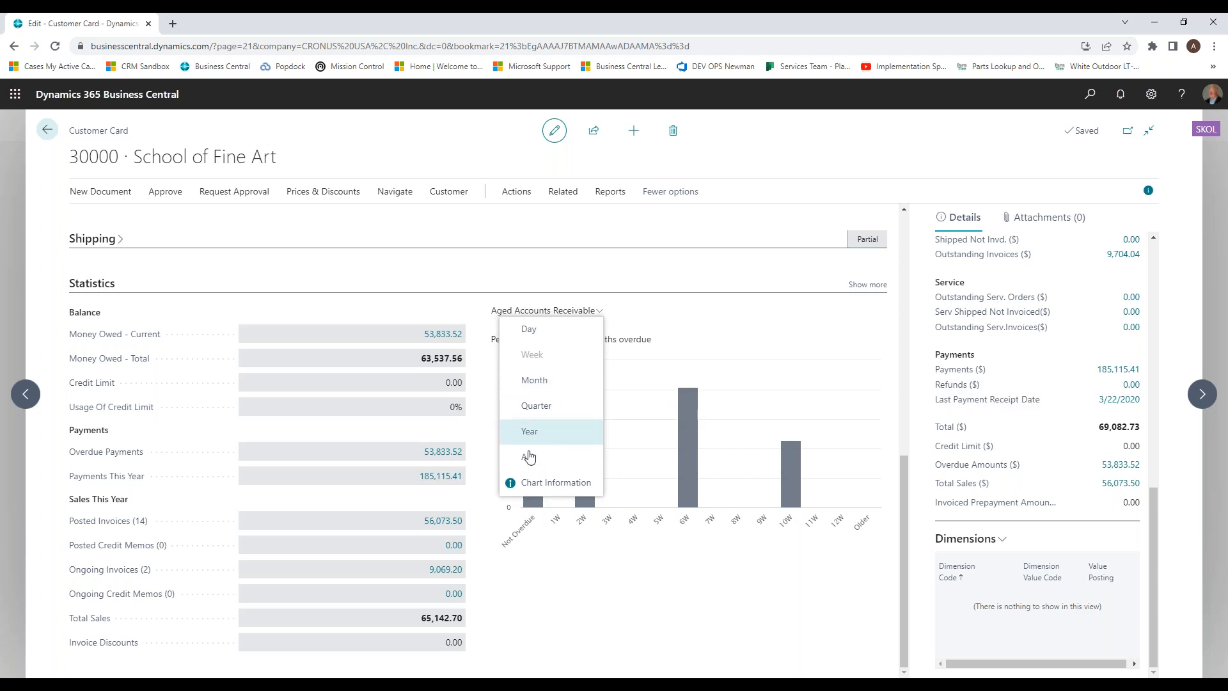
pyautogui.click(536, 483)
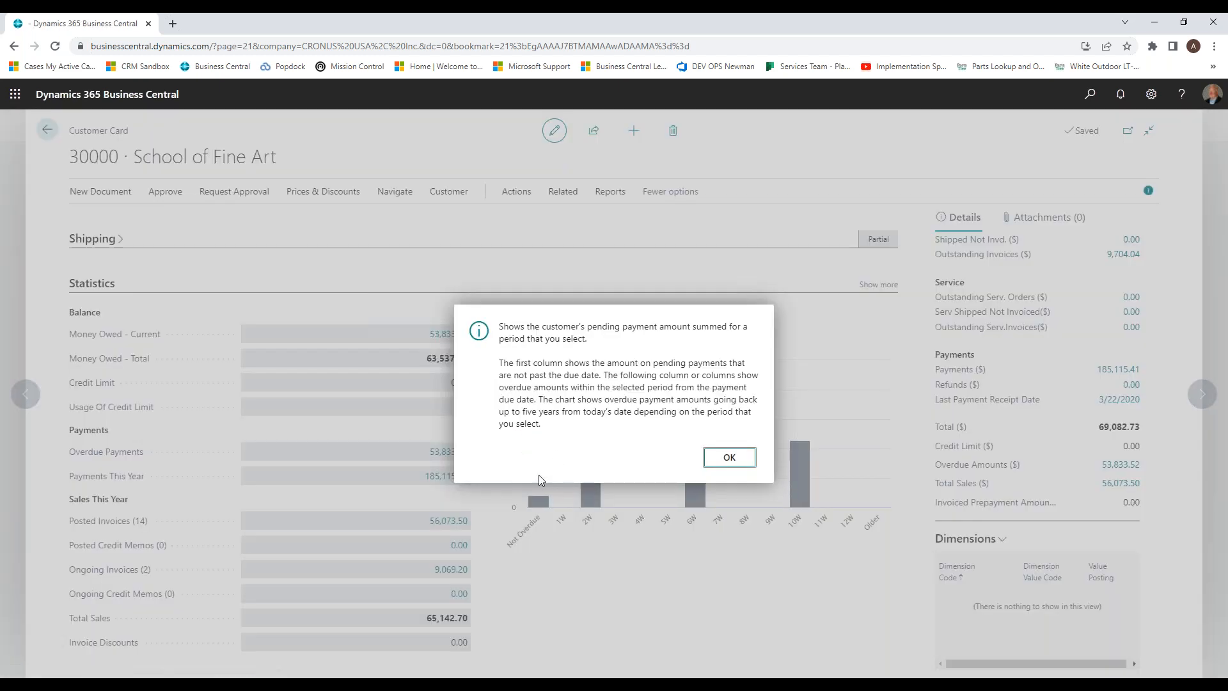
pyautogui.click(729, 458)
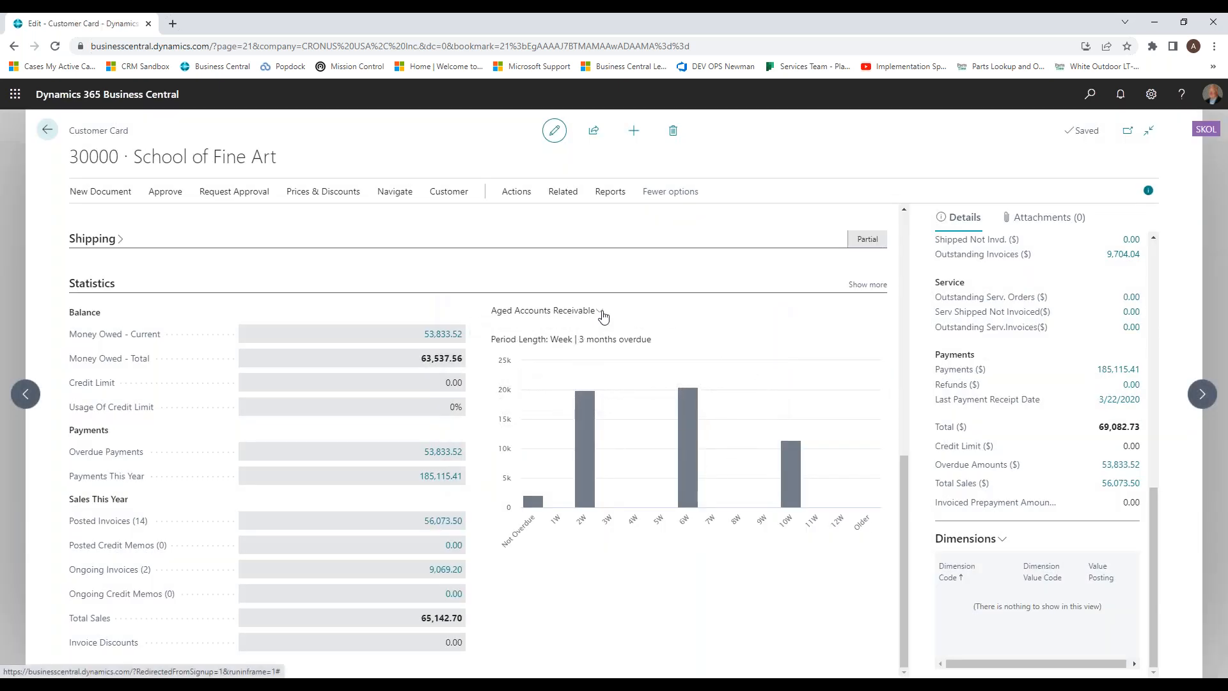
pyautogui.click(601, 312)
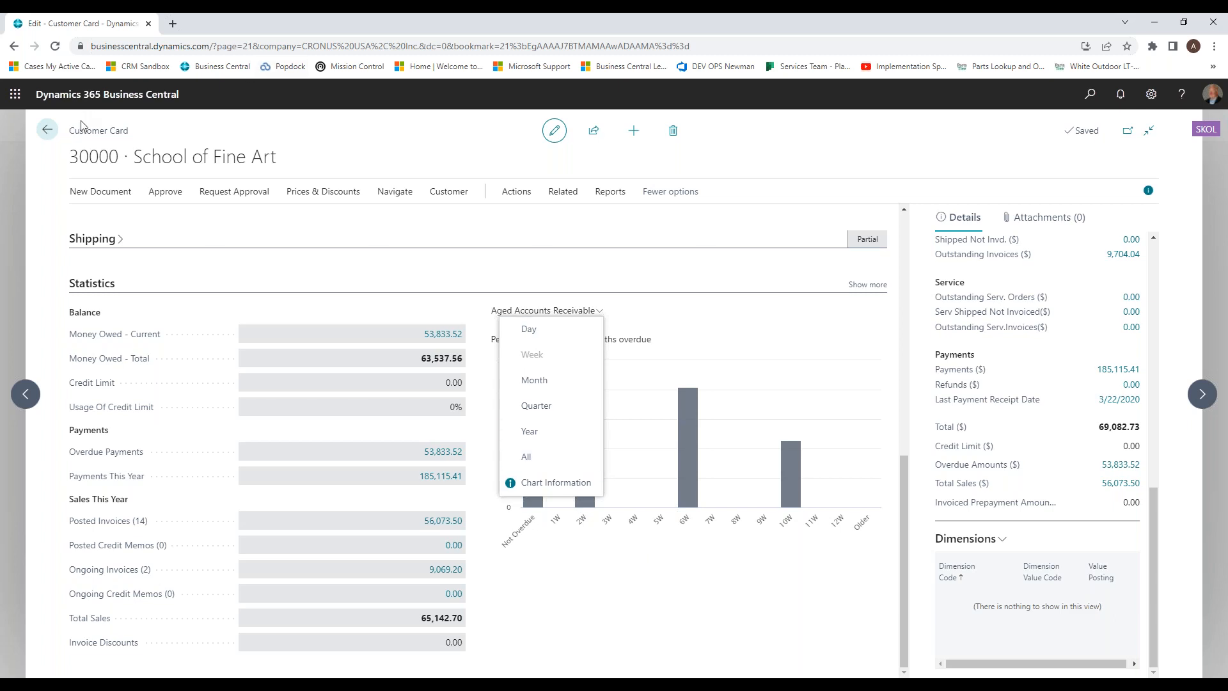
# Step: Close the customer card and go from the customer list to the company's home page
pyautogui.click(46, 130)
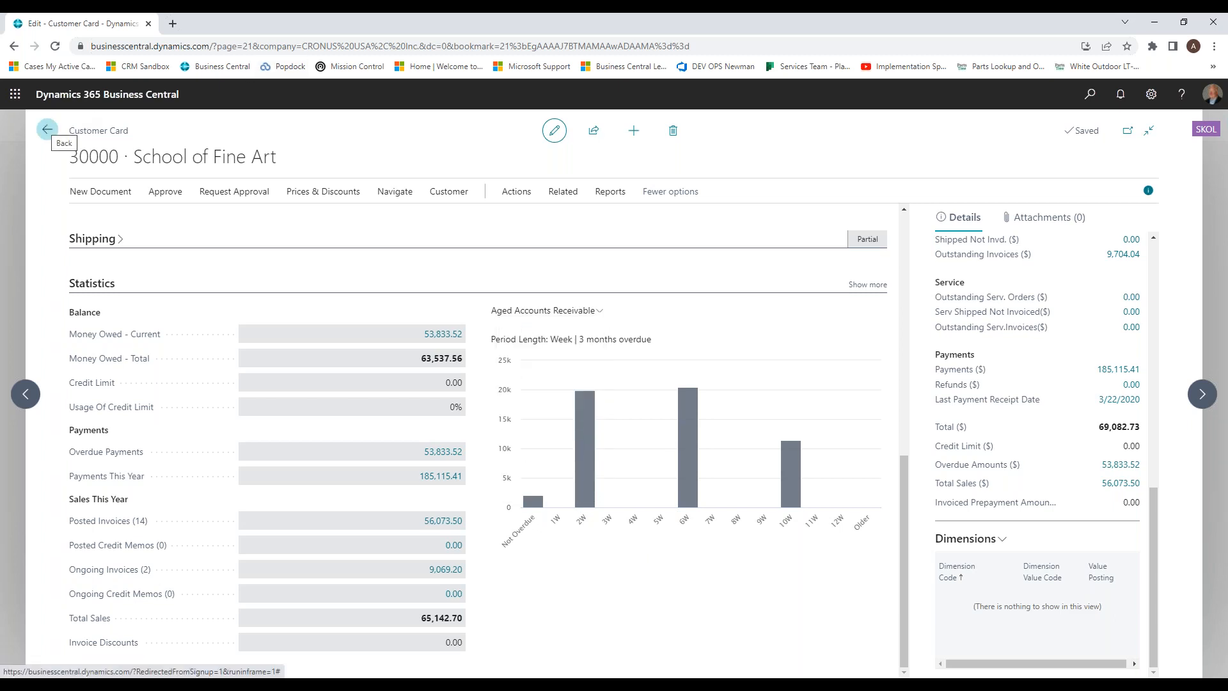
pyautogui.click(47, 130)
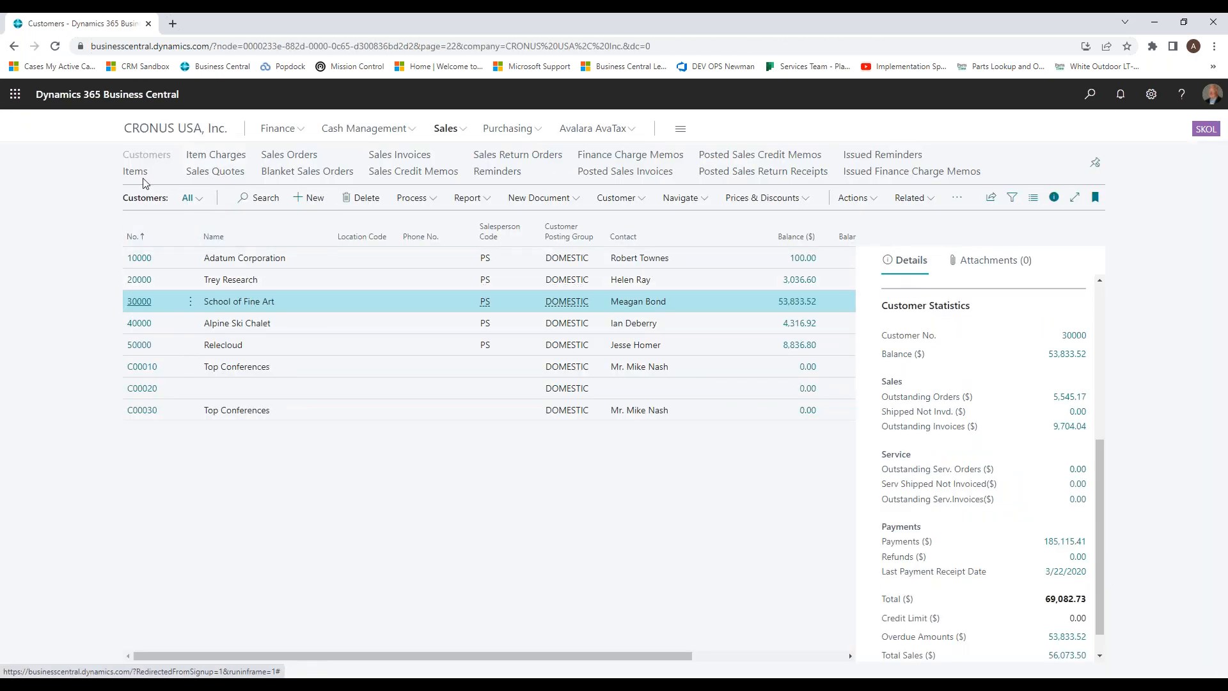
pyautogui.click(161, 136)
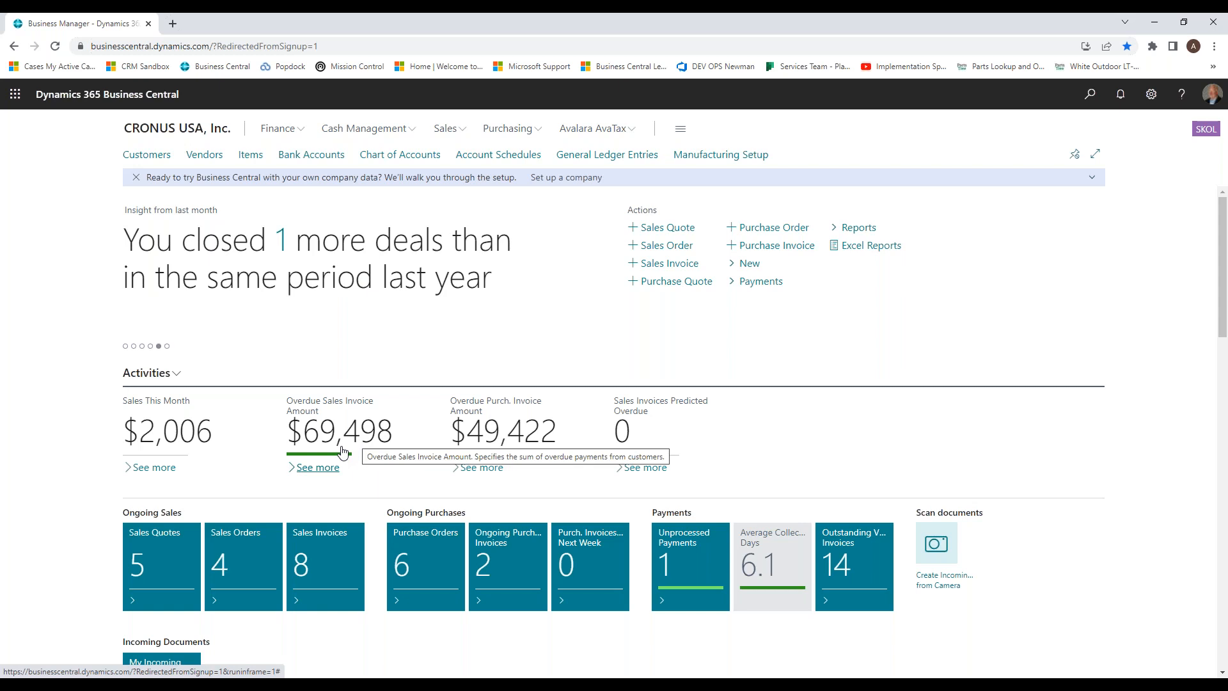
# Step: View the entries behind the Overdue Sales Invoice Amount figure, and return to the home page
pyautogui.click(319, 472)
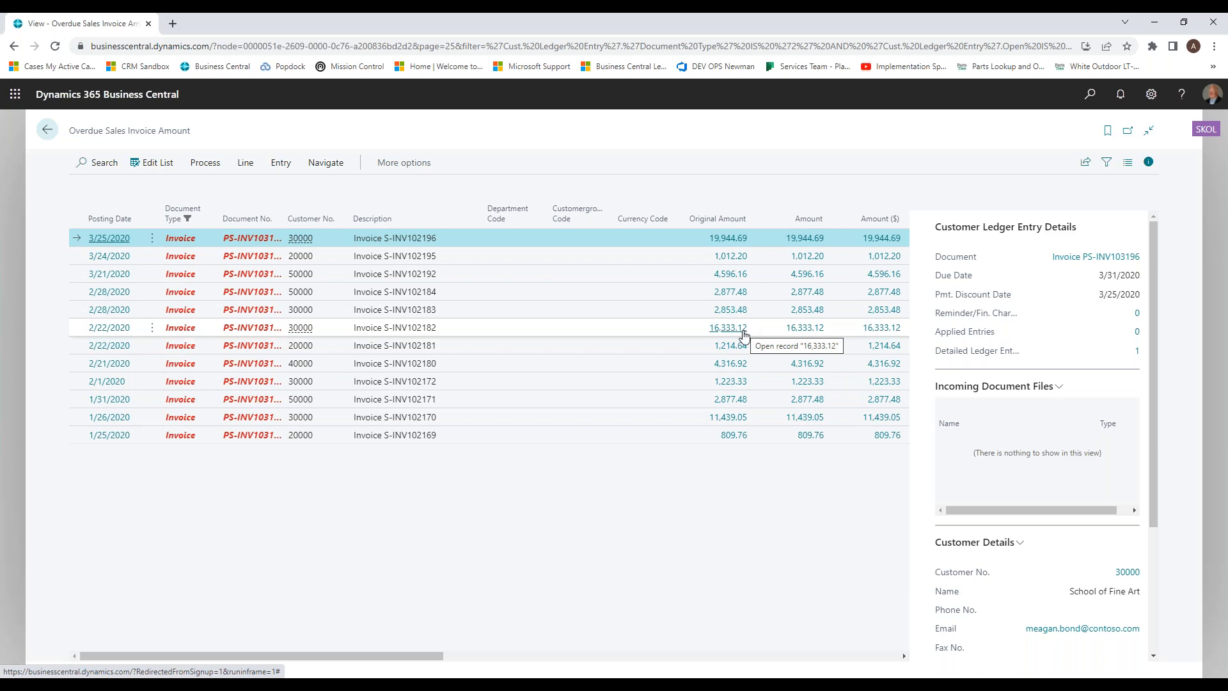
pyautogui.click(47, 130)
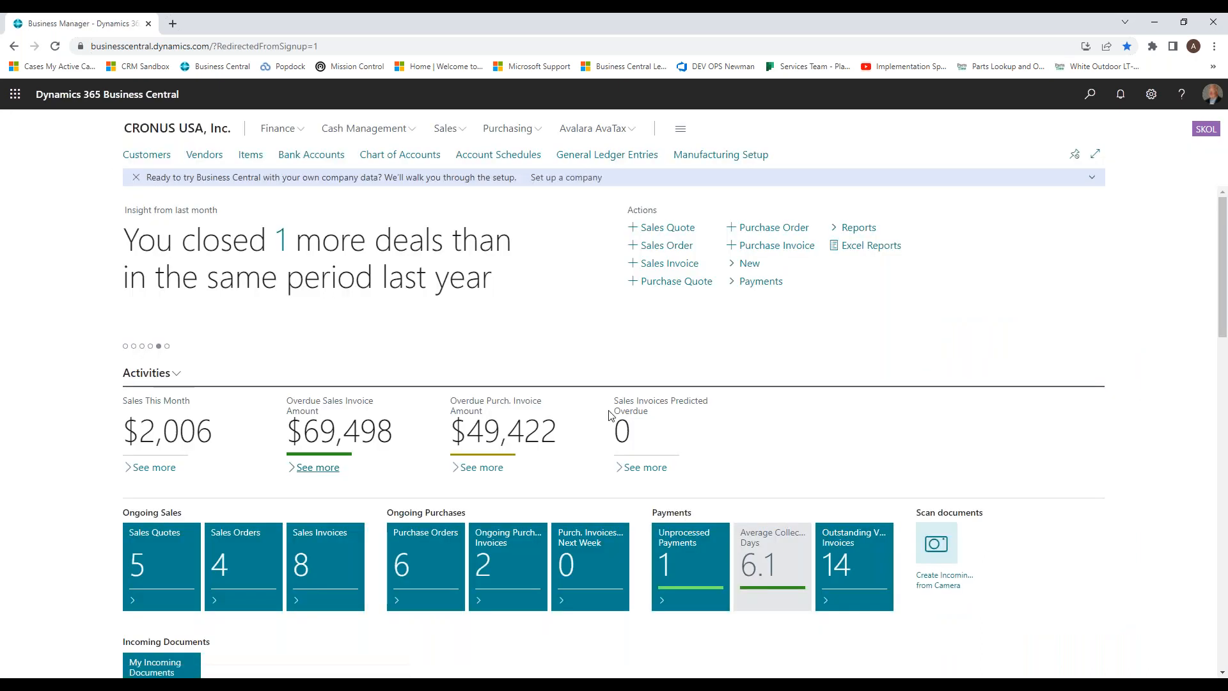
# Step: Read the description of the Average Collection Days figure in the home page's payment activities
pyautogui.scroll(-3, 471, 466)
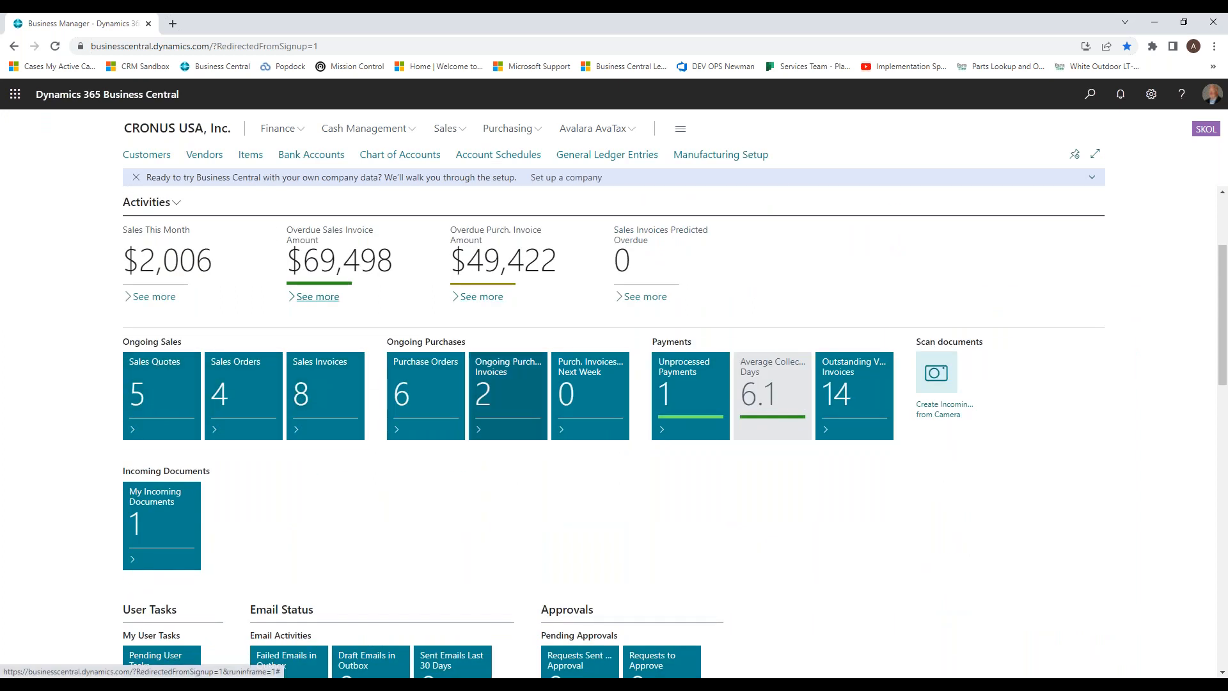
pyautogui.moveTo(752, 400)
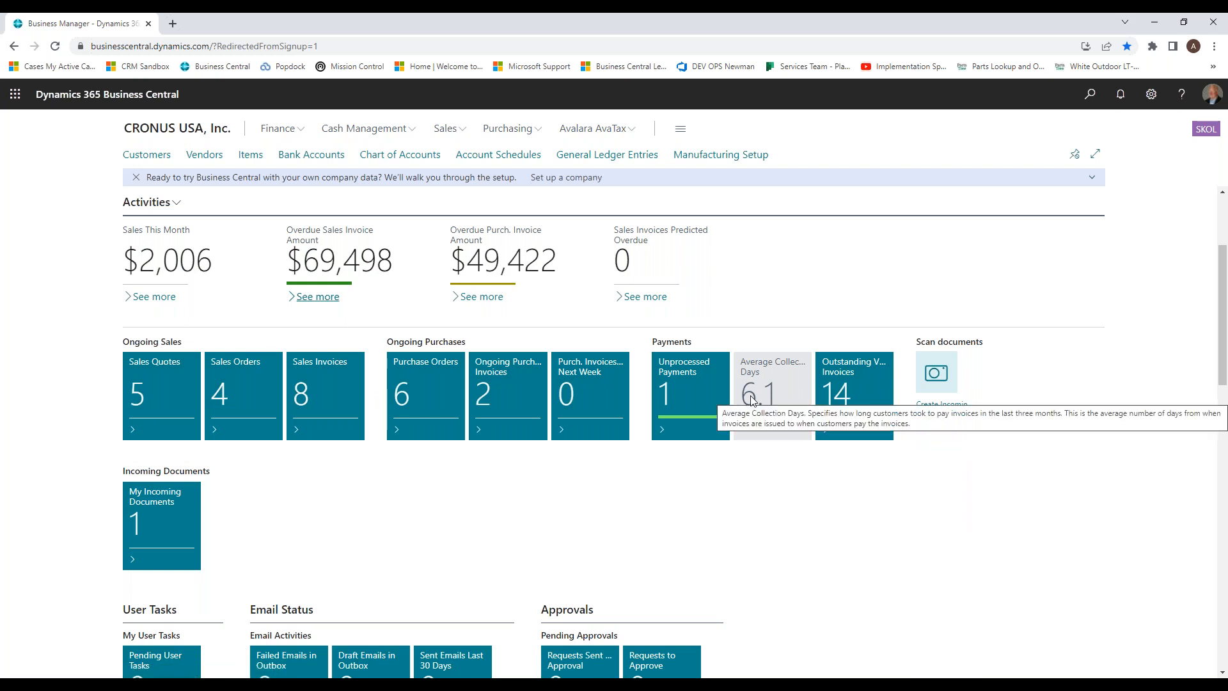
pyautogui.scroll(3, 751, 400)
# Step: Examine the sales values for Alpine Ski Chalet and Adatum Corporation in the Top Five Customers by Sales Value chart
pyautogui.scroll(-8, 752, 399)
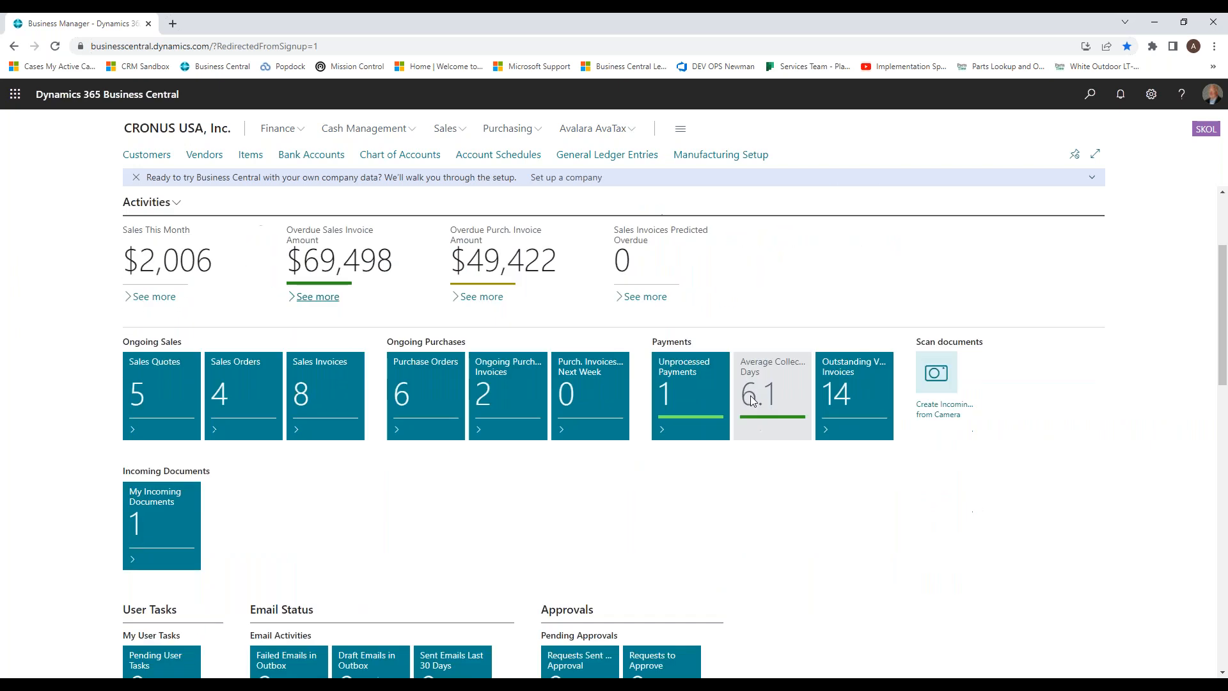
pyautogui.scroll(-5, 751, 400)
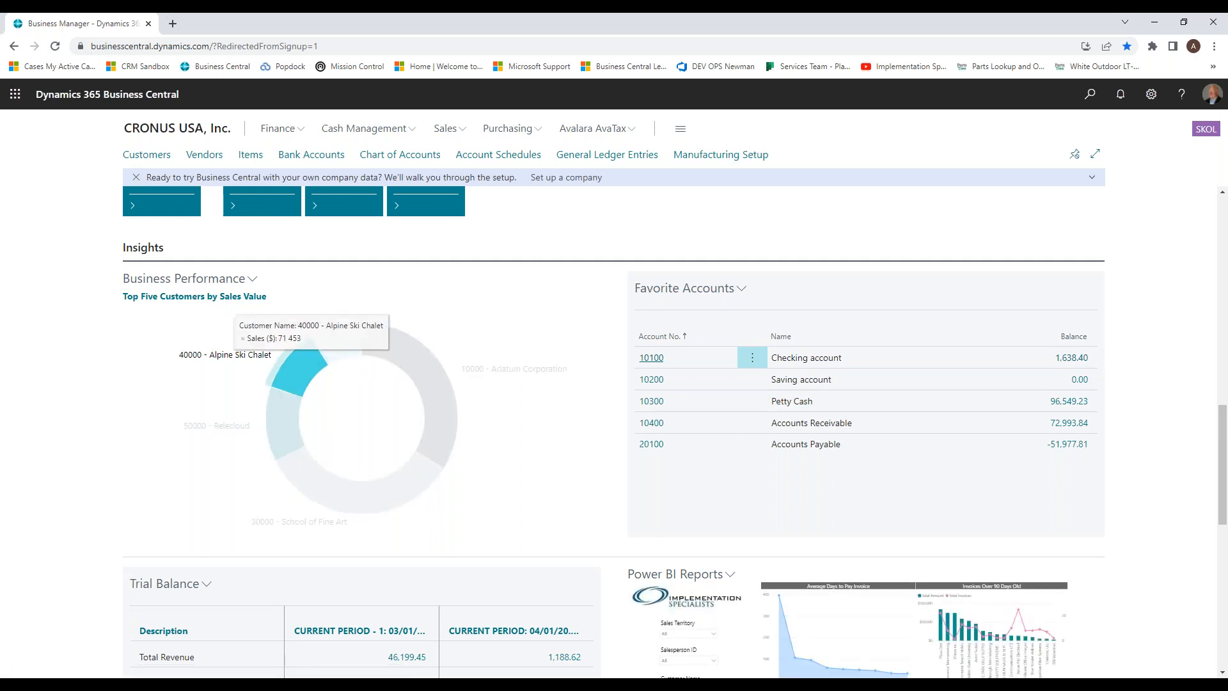
pyautogui.moveTo(297, 377)
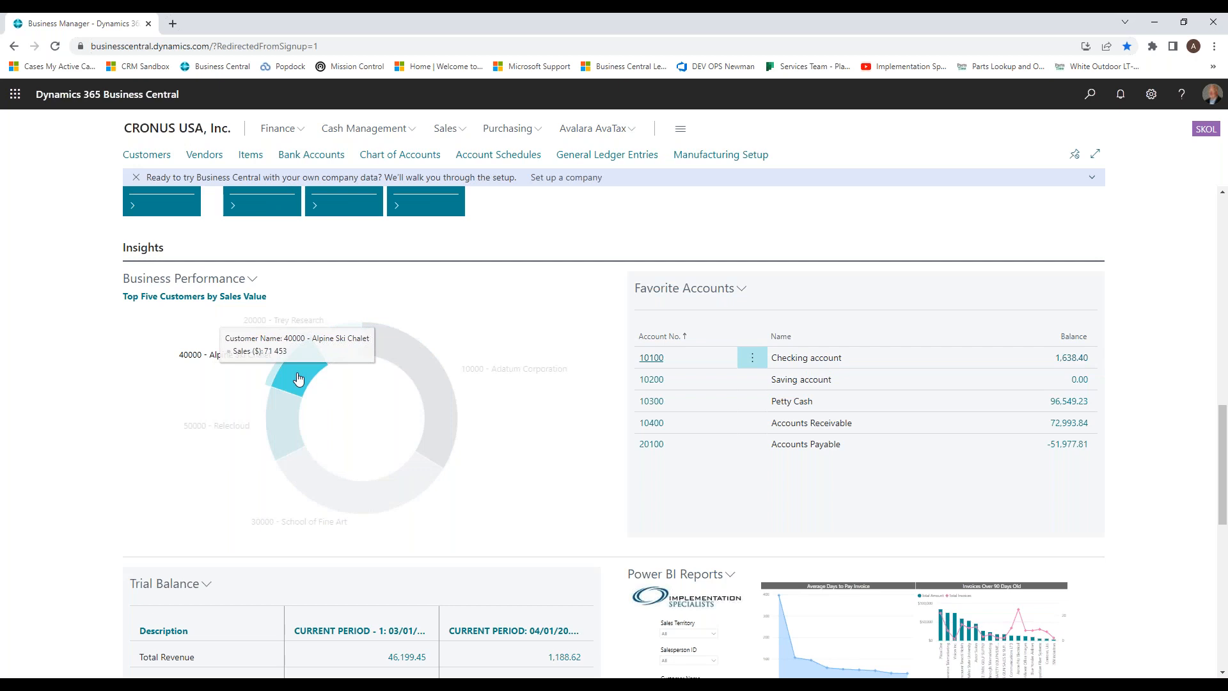
pyautogui.moveTo(429, 387)
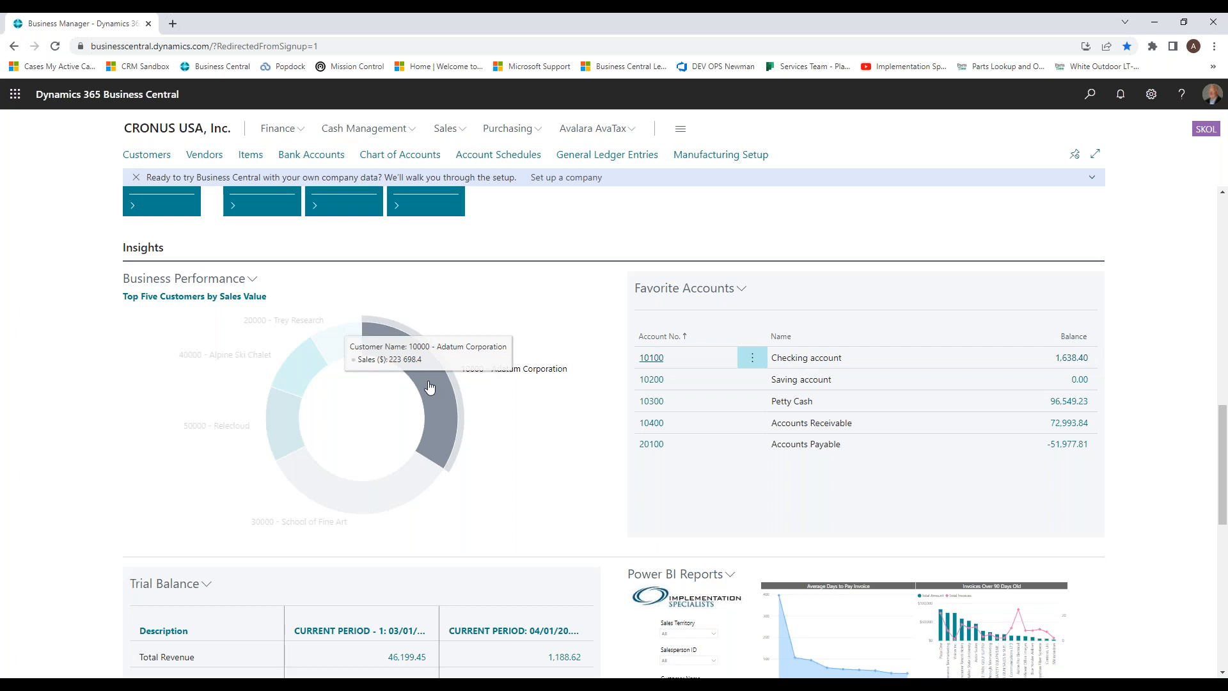
# Step: Browse the Business Performance charts backward to Aged Accounts, and return forward to Top Ten Customers by Sales Value
pyautogui.click(252, 280)
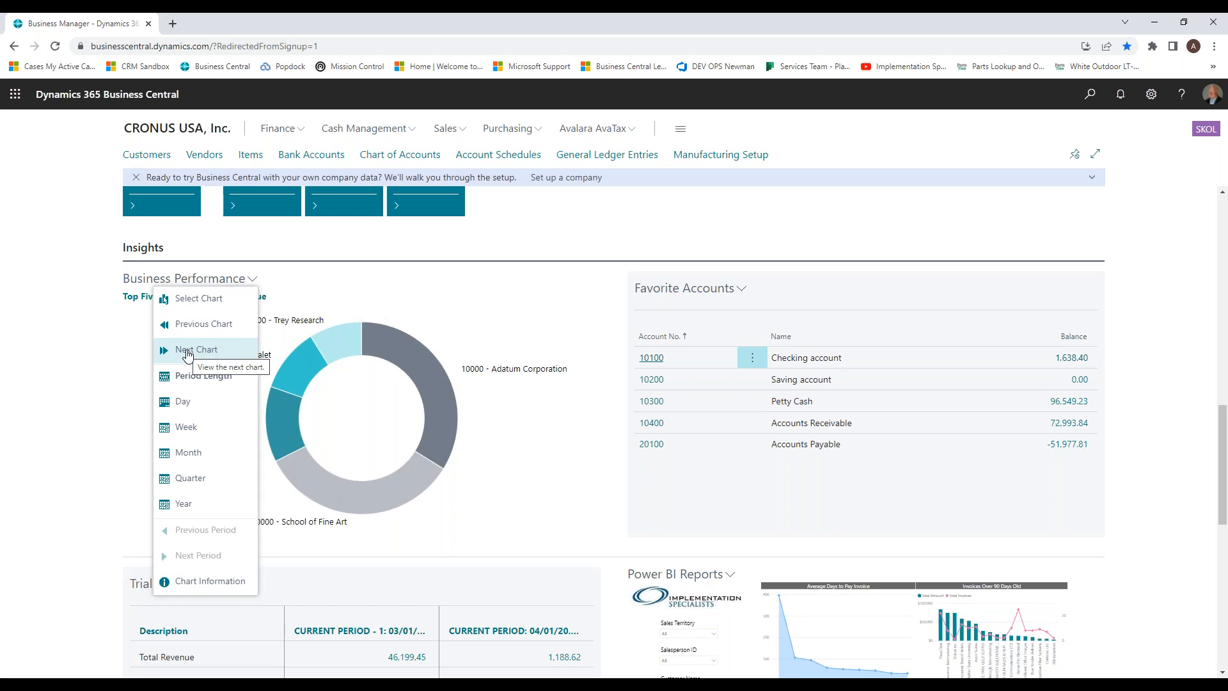
pyautogui.click(187, 324)
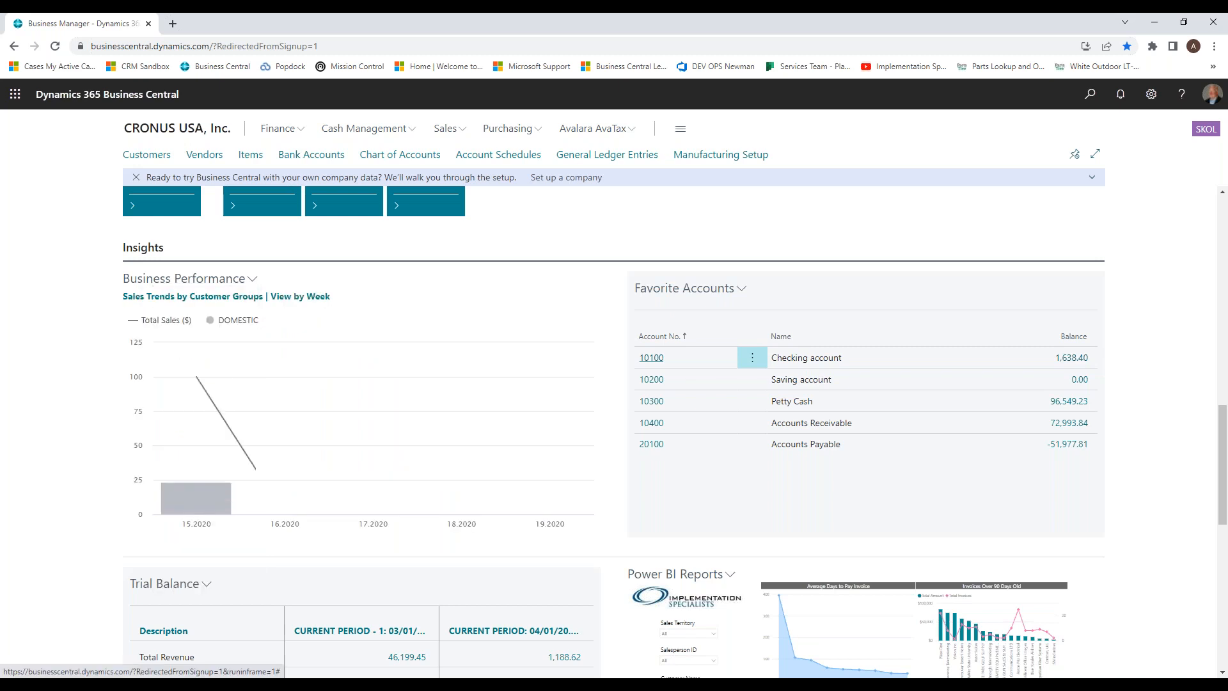
pyautogui.click(253, 280)
pyautogui.click(183, 321)
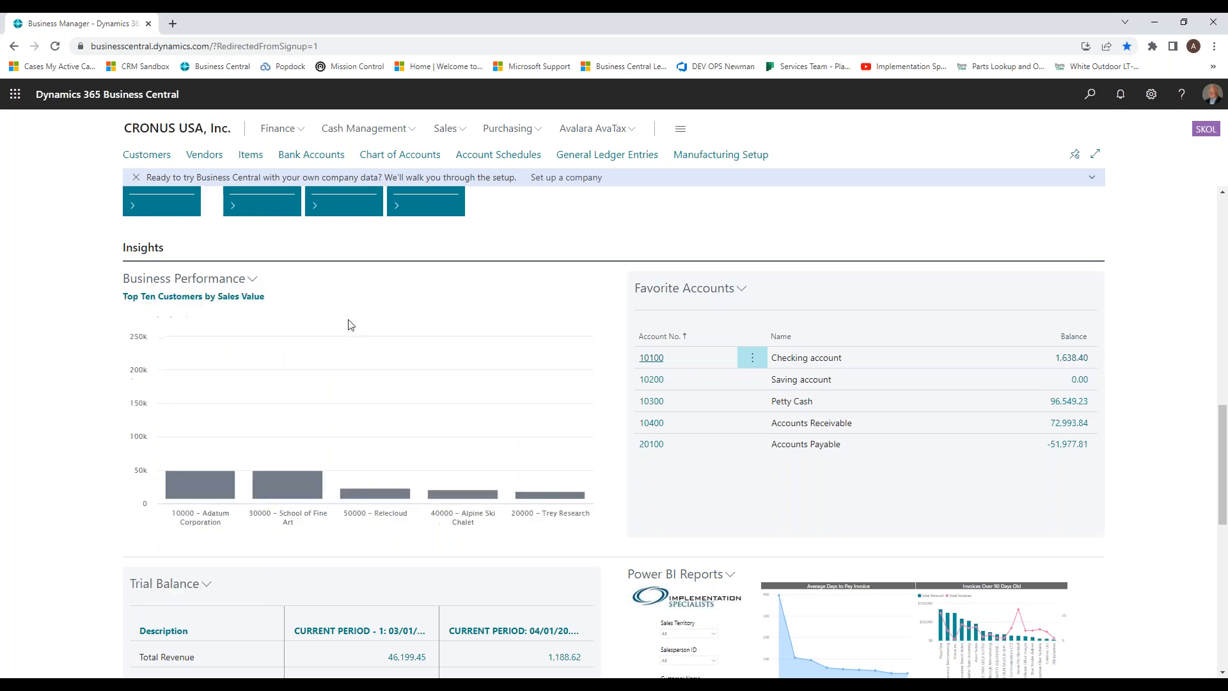
pyautogui.click(252, 280)
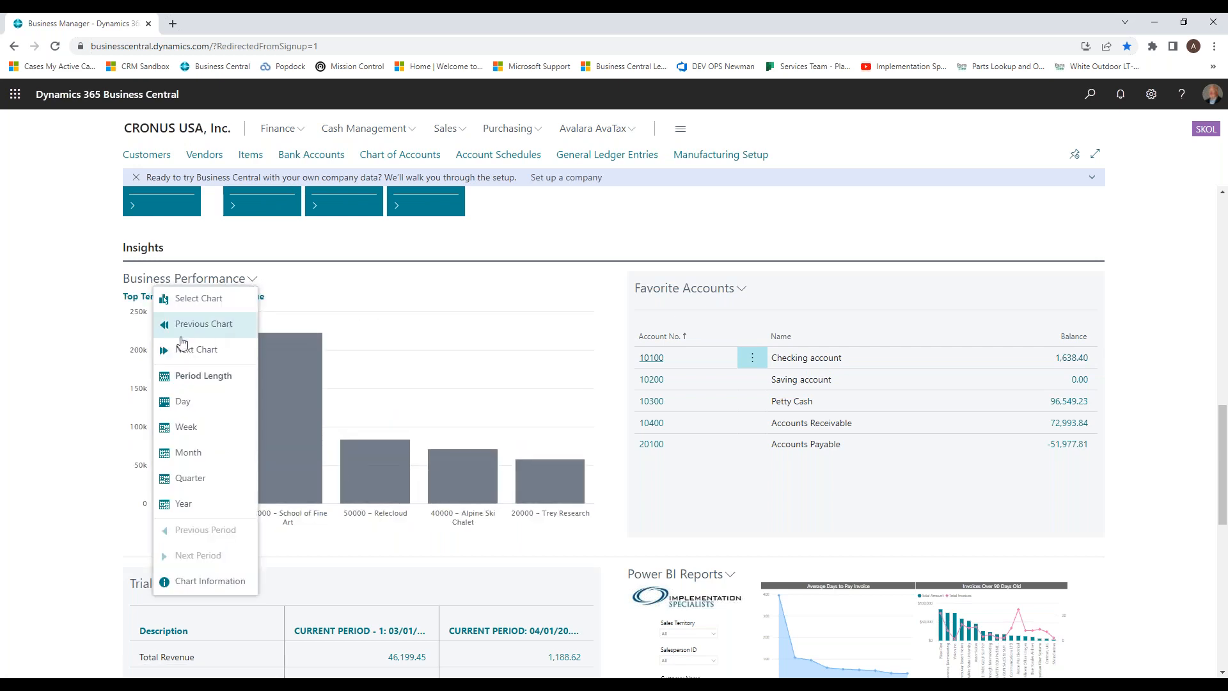
pyautogui.click(167, 327)
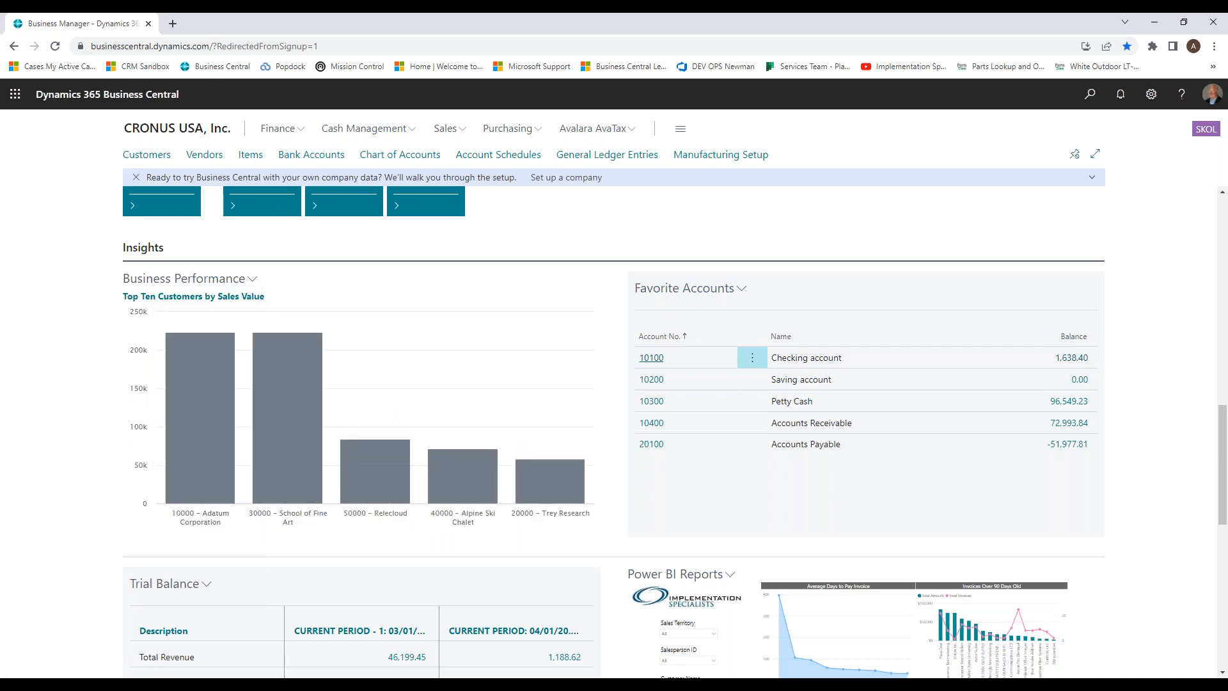
pyautogui.click(252, 280)
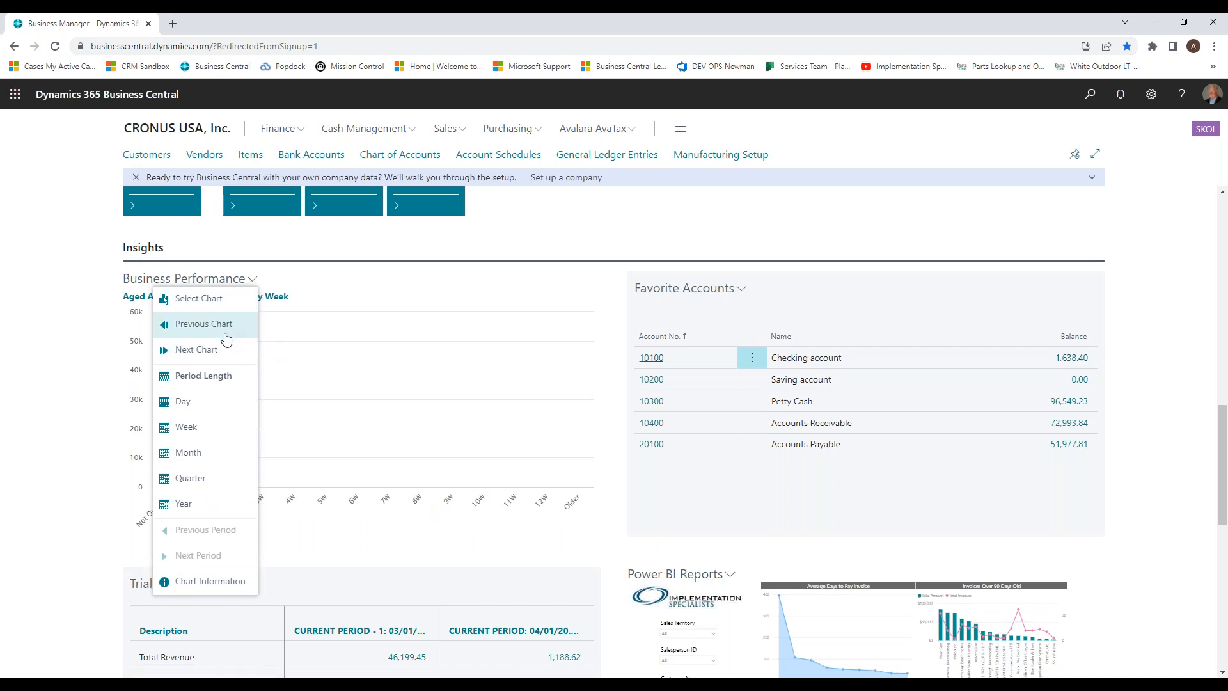
pyautogui.click(206, 350)
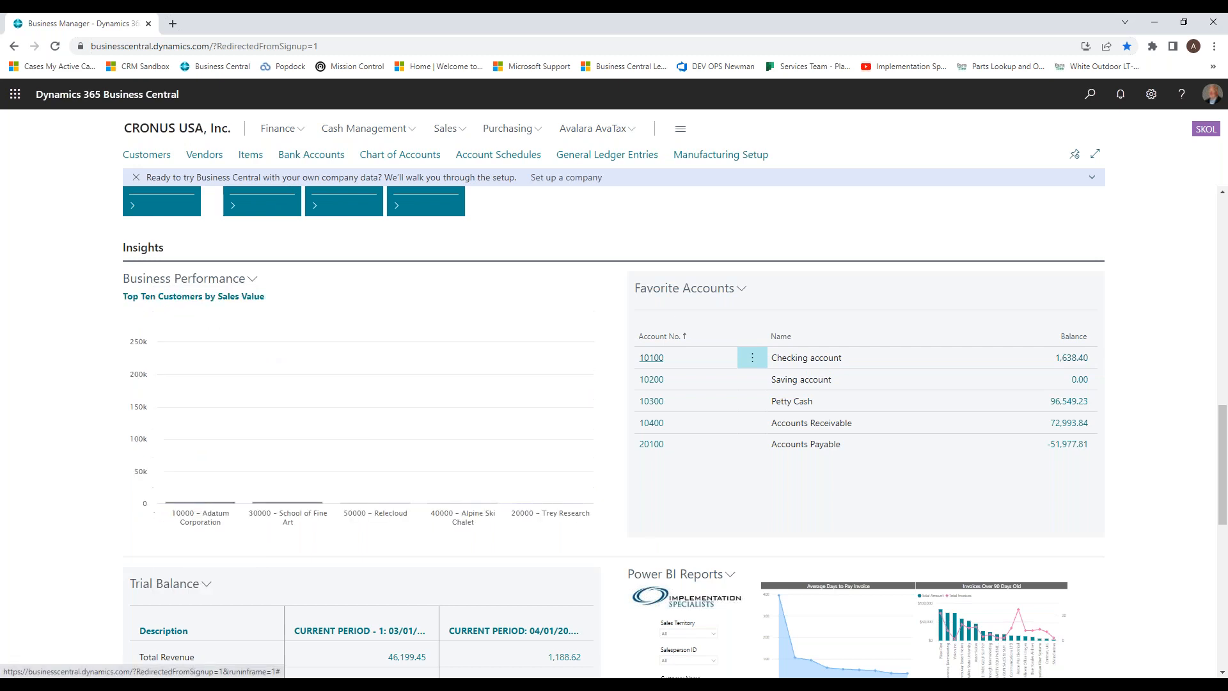
# Step: Select Sales Trends by Customer Groups as the Business Performance chart from the list of key performance indicators
pyautogui.click(252, 280)
pyautogui.click(206, 306)
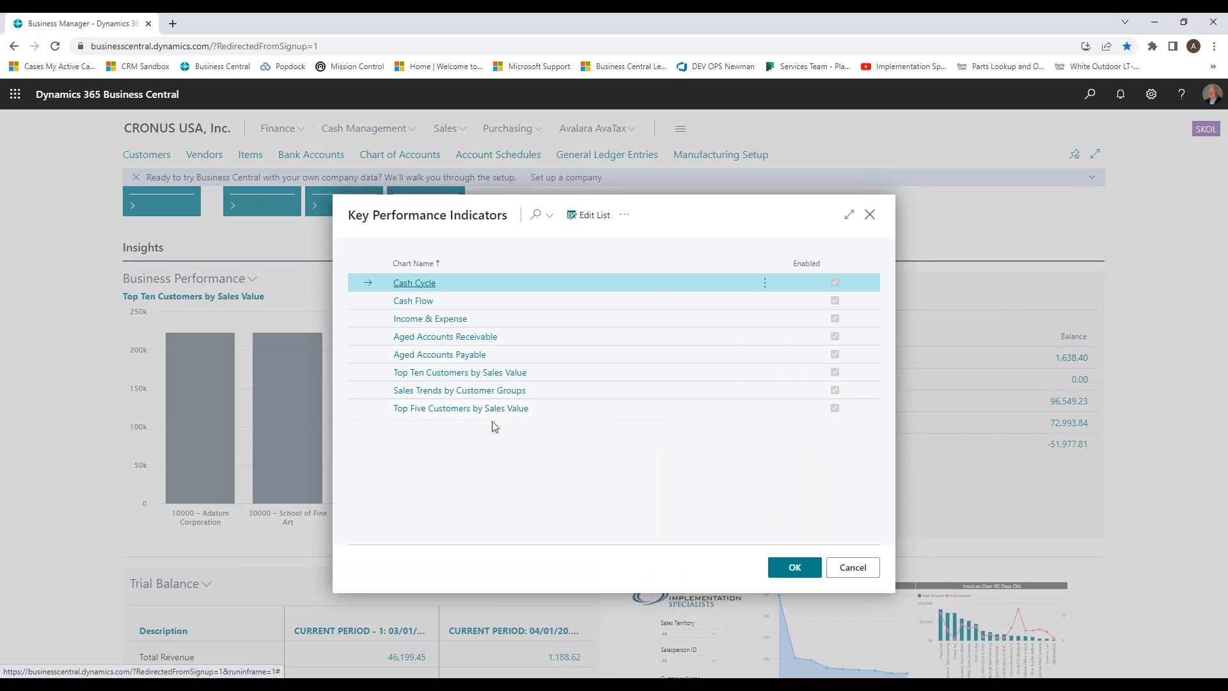
pyautogui.click(466, 394)
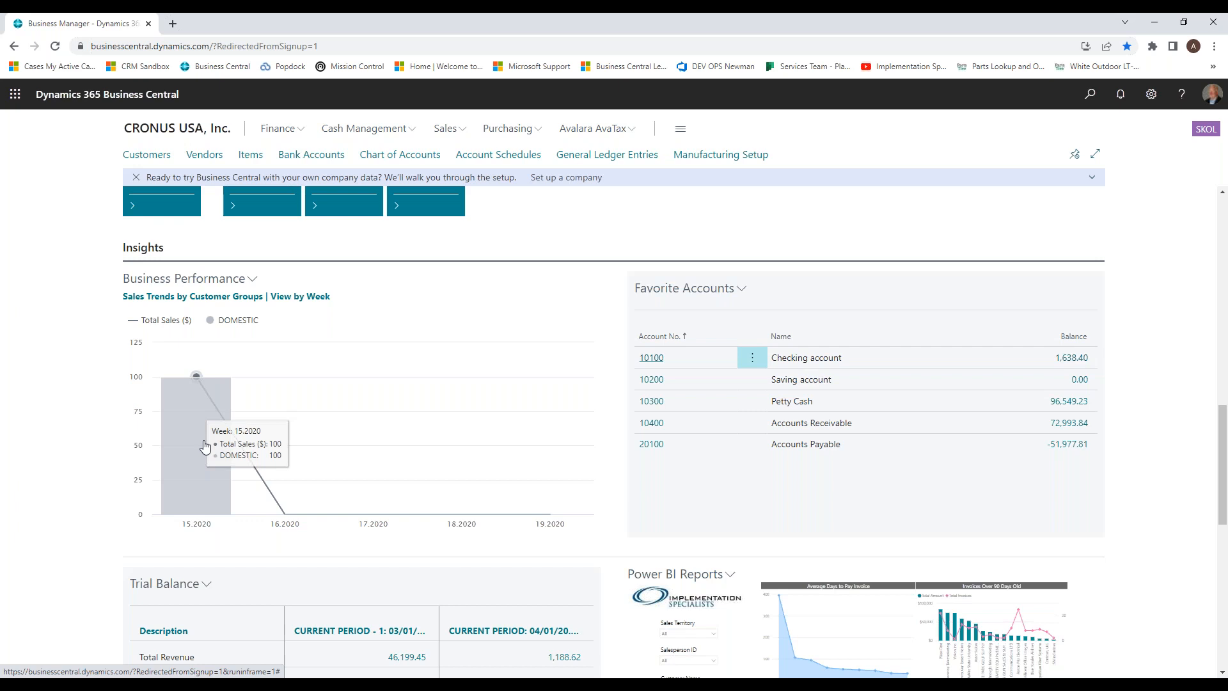
# Step: View the editable list of accounts behind Favorite Accounts, and close it
pyautogui.click(742, 289)
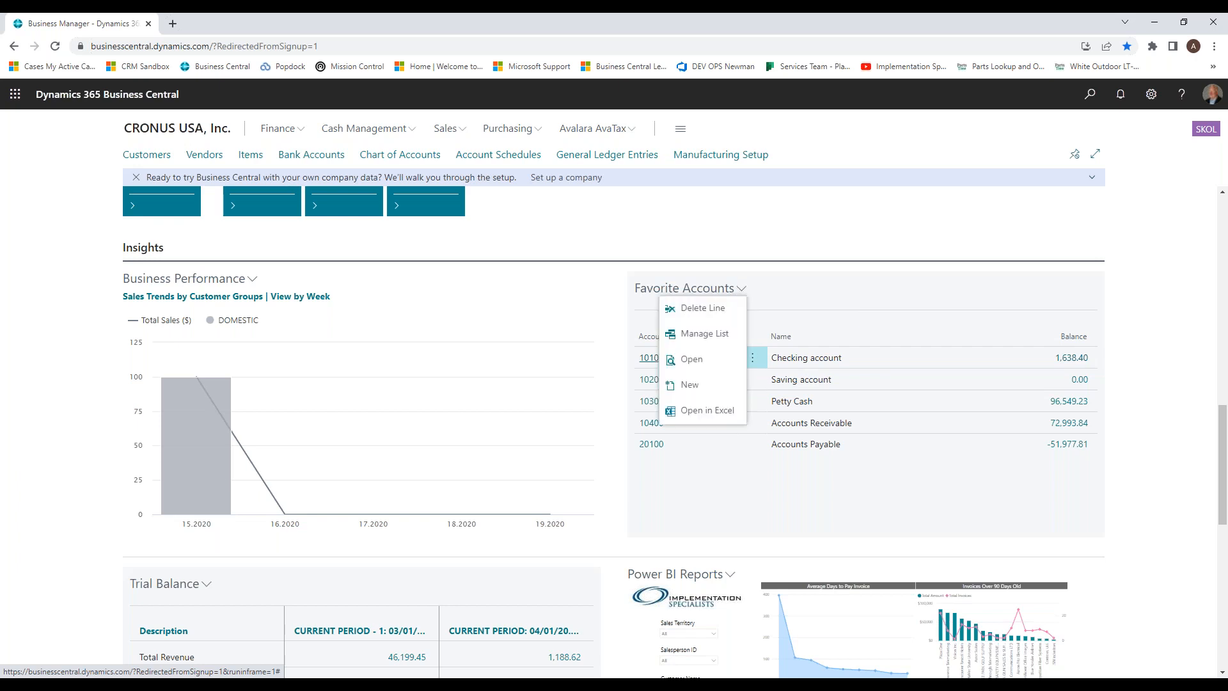
pyautogui.click(695, 334)
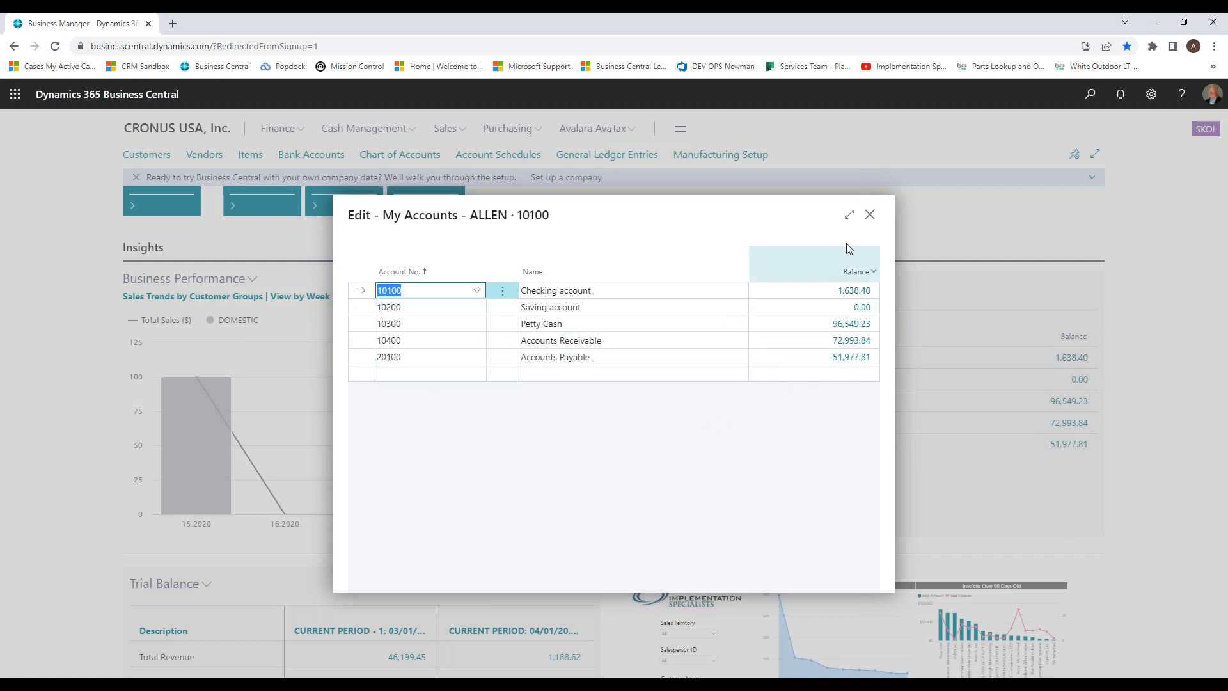
pyautogui.click(869, 214)
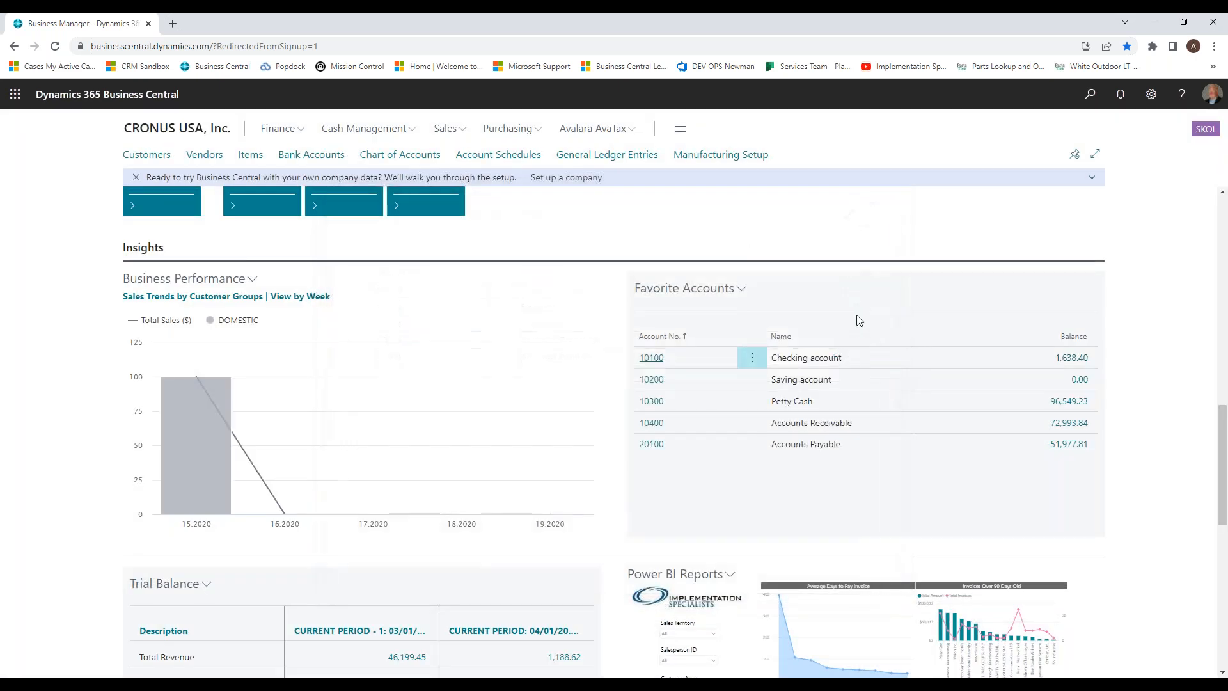
# Step: View the 10100 Checking account card and the ledger entries behind its balance, and return to the home page
pyautogui.click(740, 288)
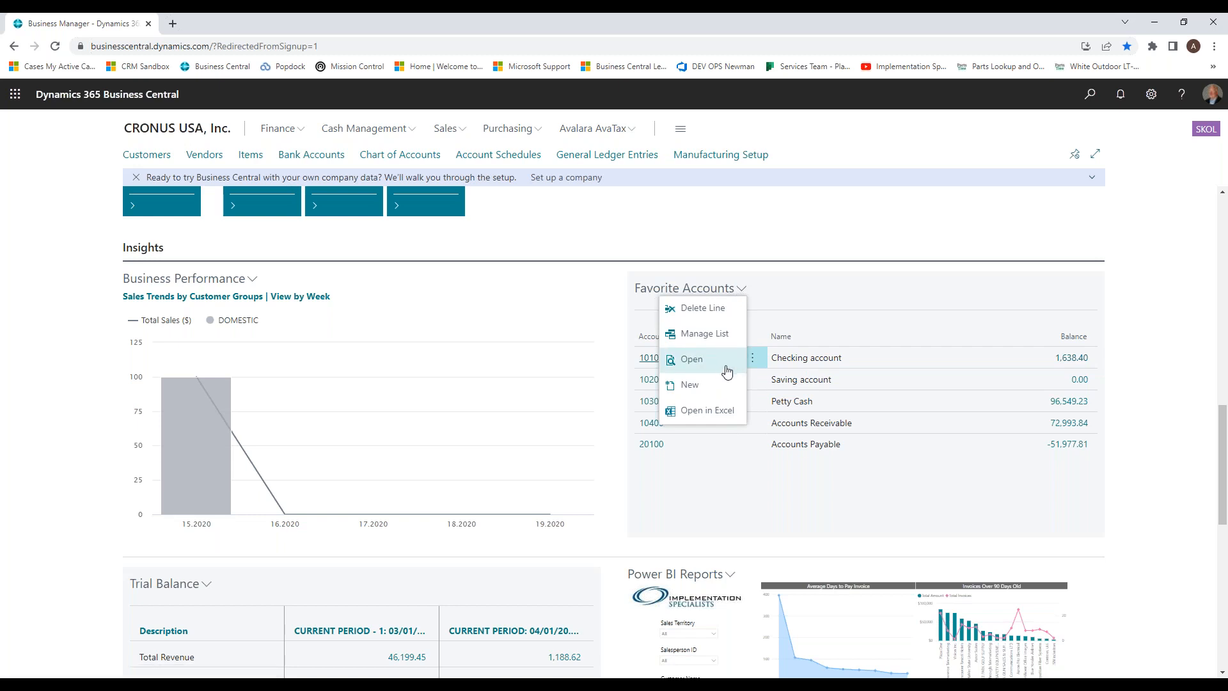
pyautogui.click(692, 360)
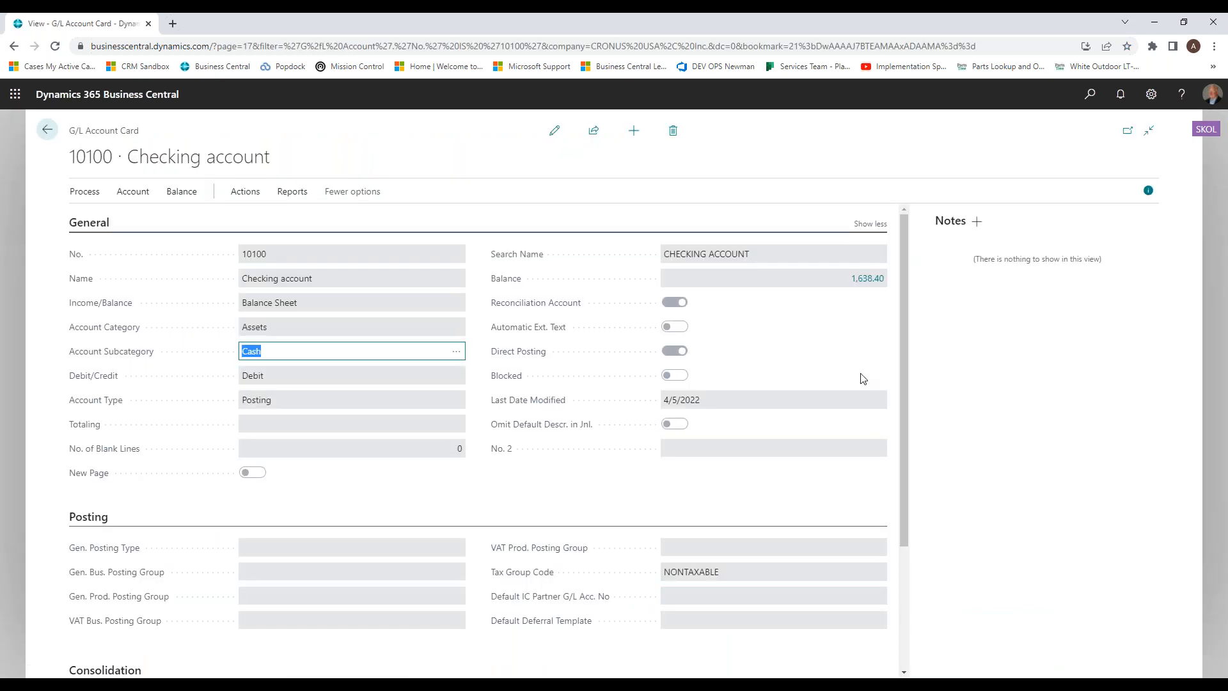
pyautogui.click(867, 281)
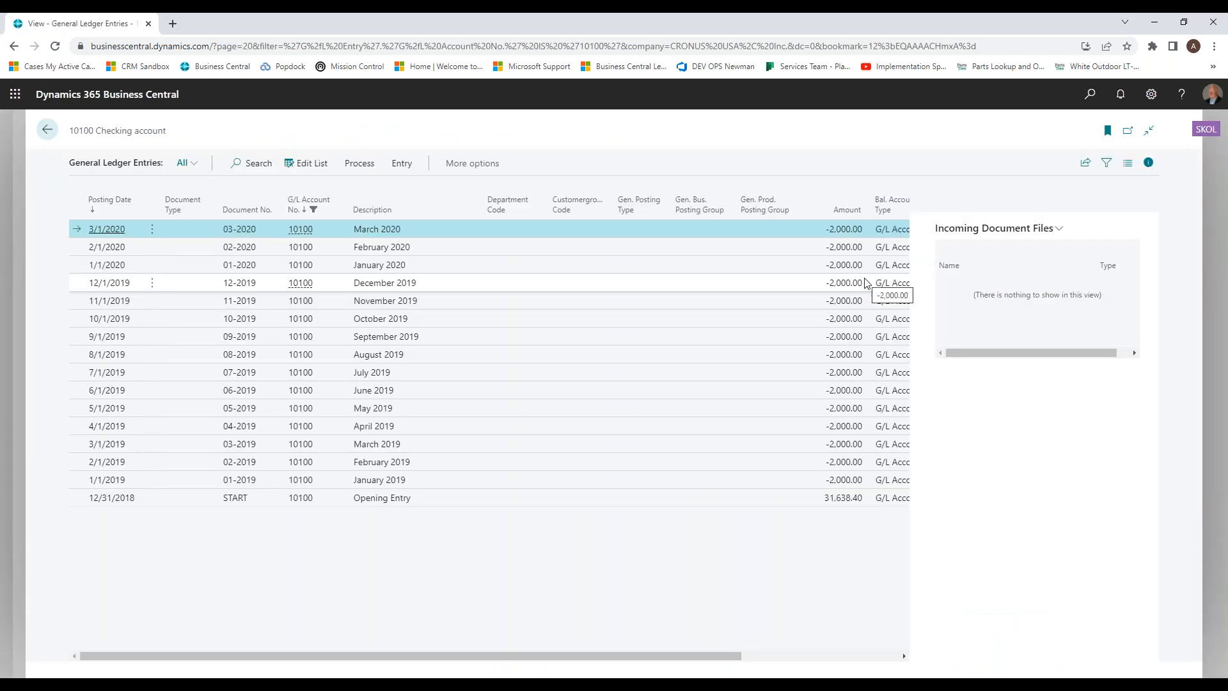
pyautogui.click(47, 130)
pyautogui.click(47, 129)
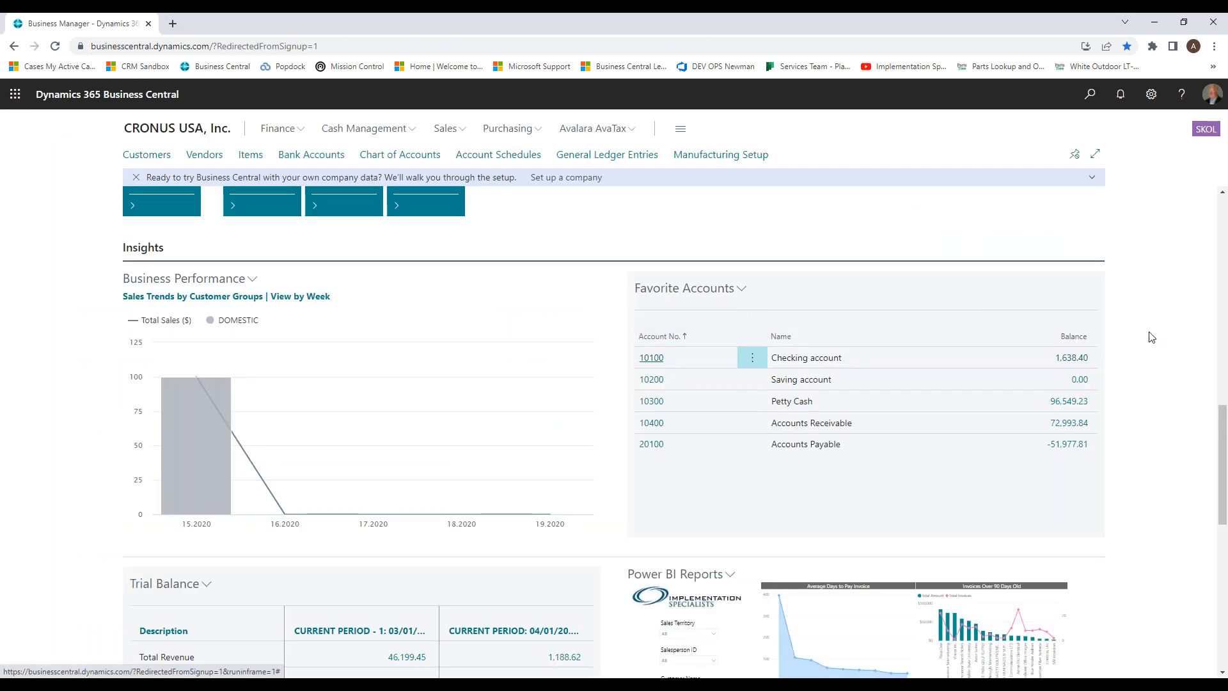
# Step: Open the account schedule overview from the Trial Balance's Operating Margin % figure, and look over the available column layouts
pyautogui.scroll(-3, 1142, 336)
pyautogui.scroll(-3, 1142, 336)
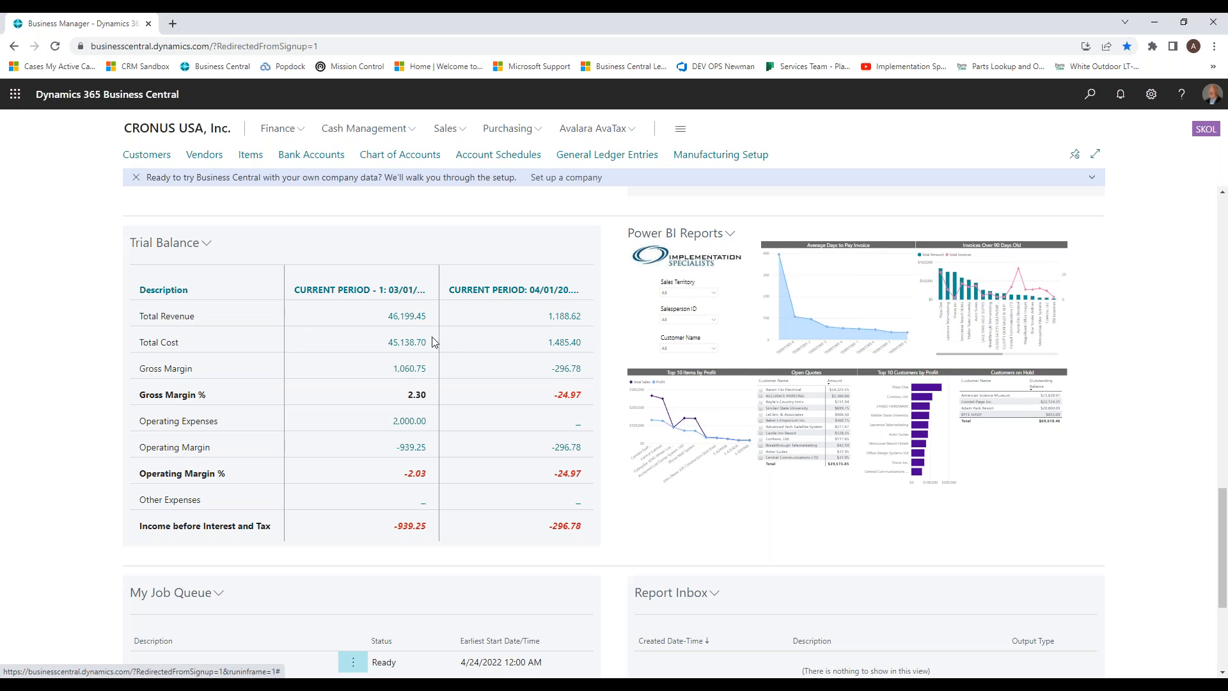
pyautogui.click(415, 474)
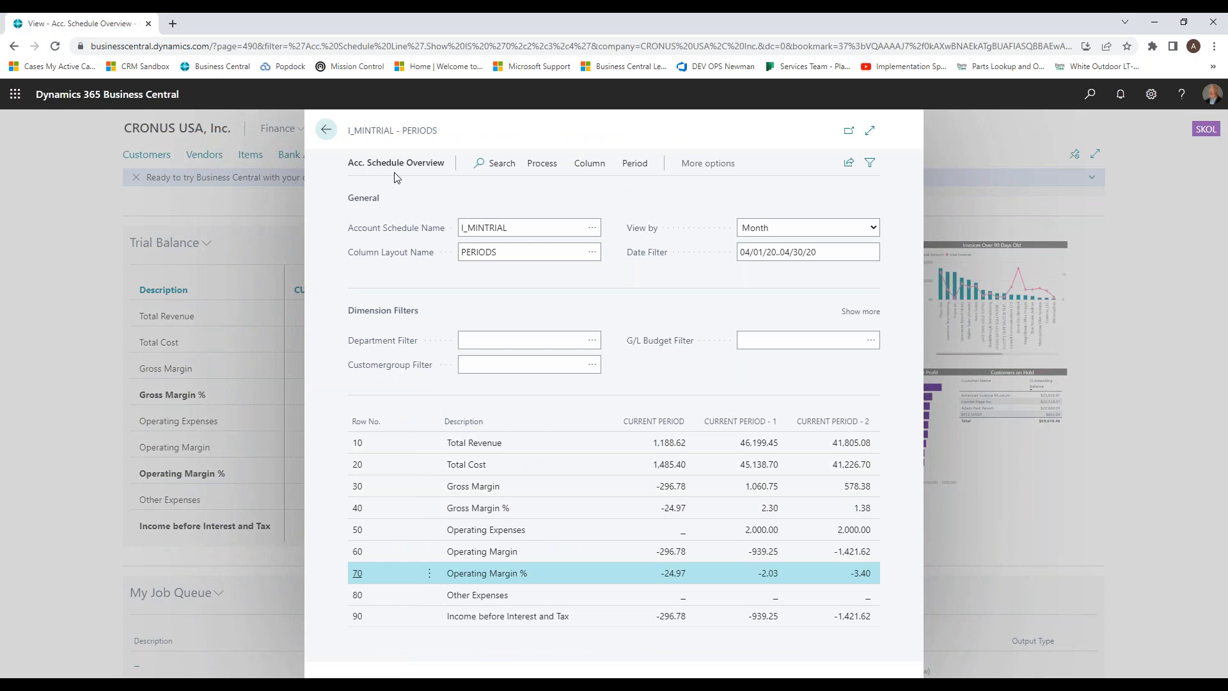
pyautogui.click(592, 252)
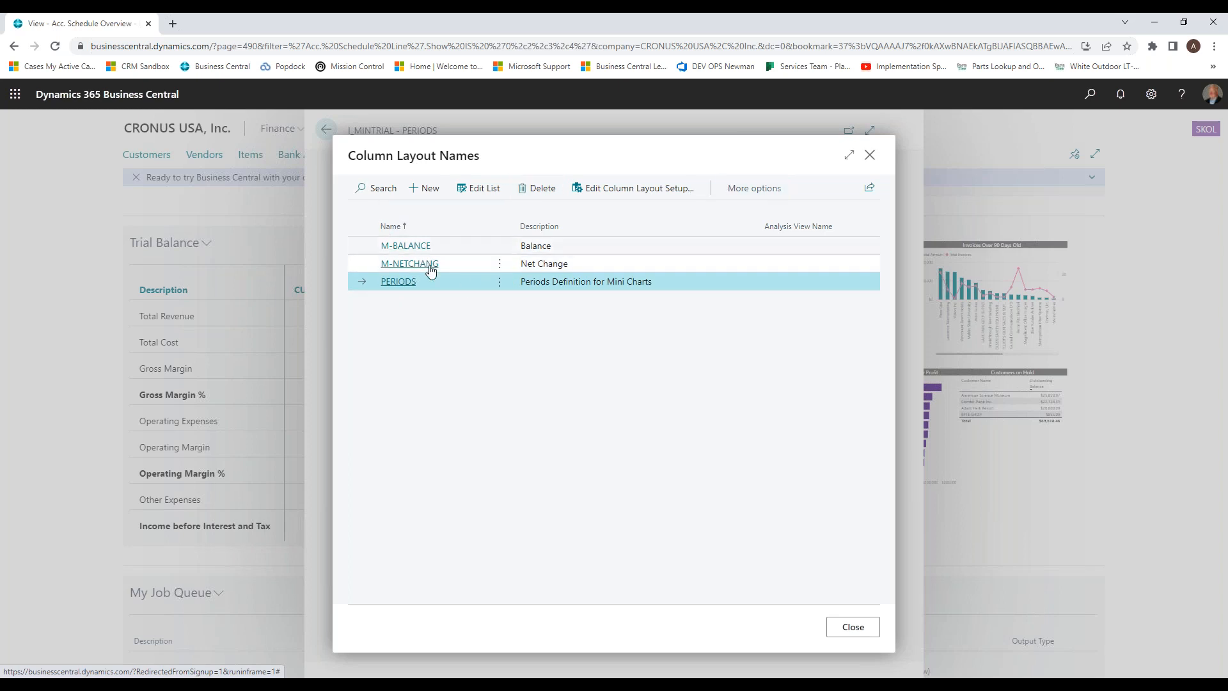
pyautogui.click(870, 155)
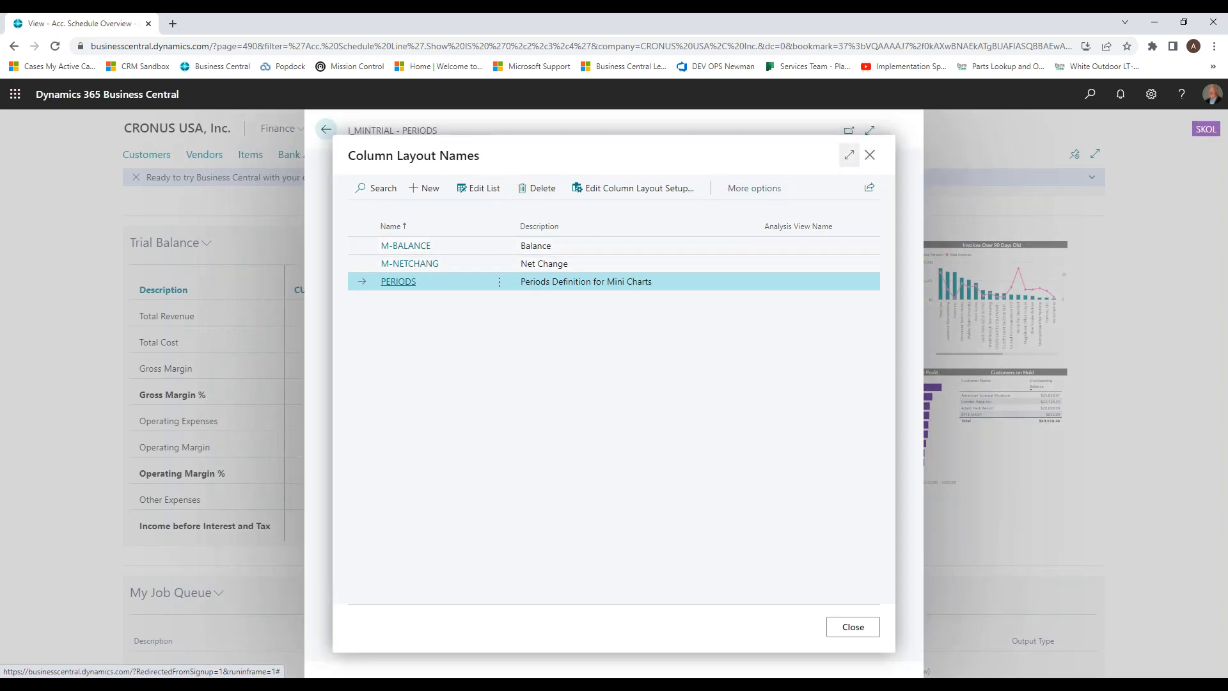
# Step: Set the account schedule overview to be viewed by Accounting Period
pyautogui.click(872, 229)
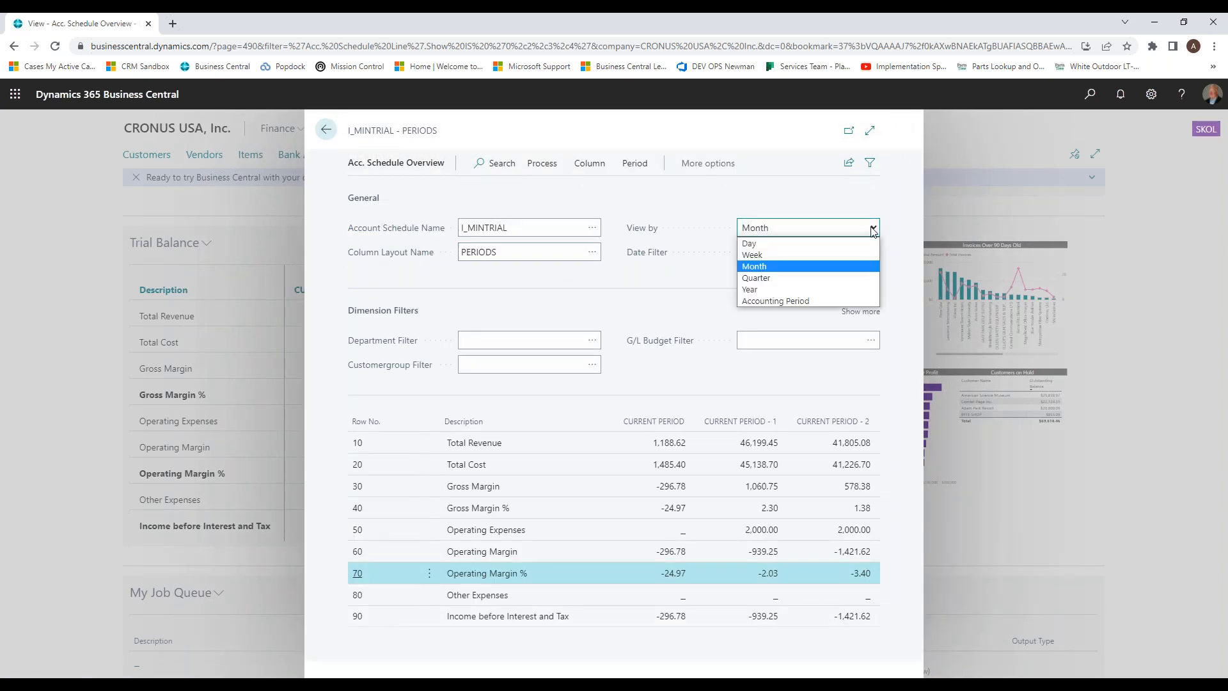
pyautogui.click(769, 299)
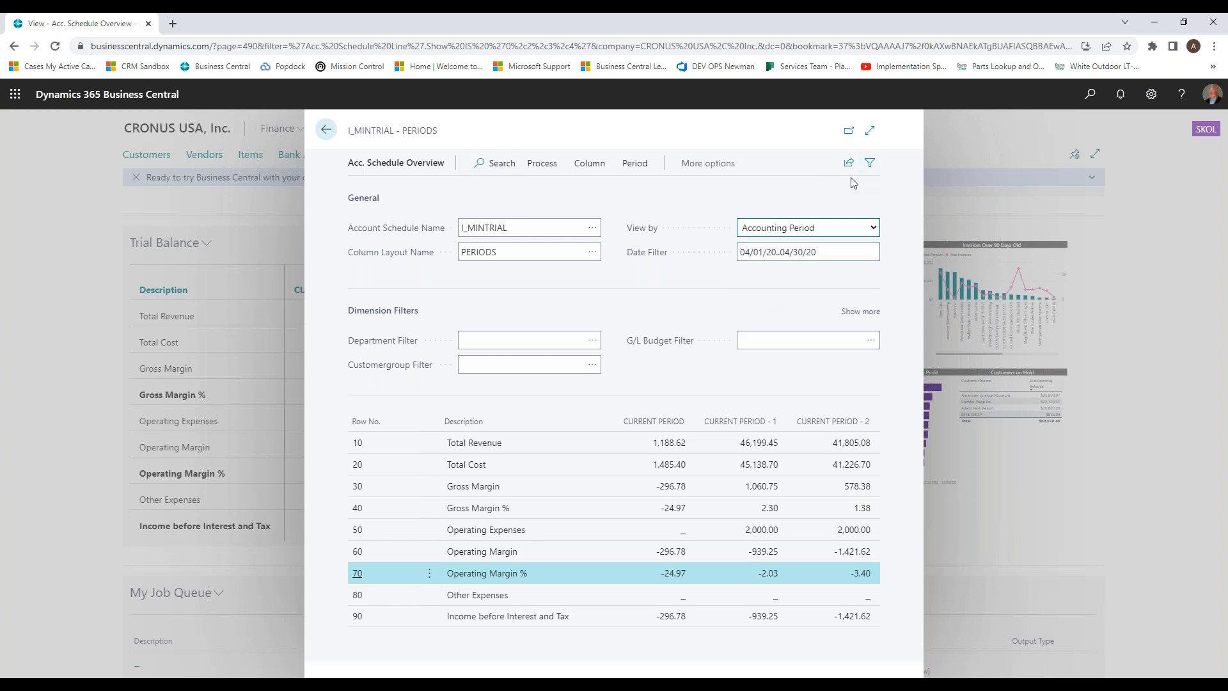
pyautogui.click(875, 229)
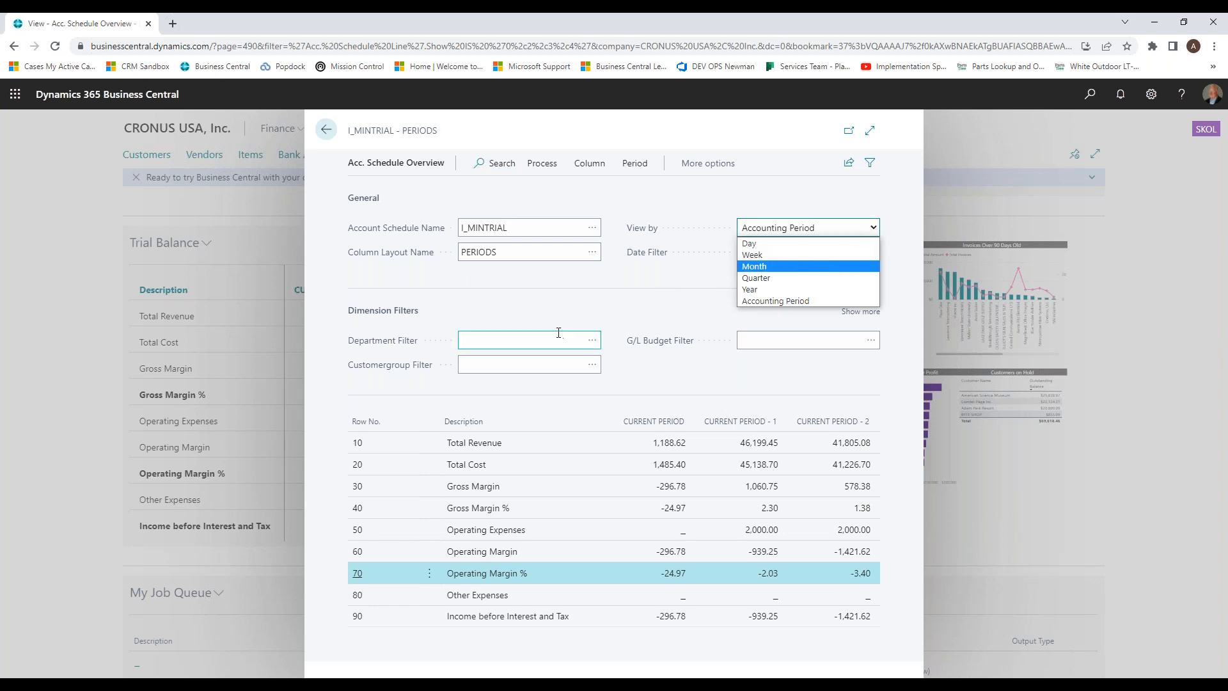
# Step: Look over the account schedule's department filter values and its Excel and Teams sharing options, and return to the home page
pyautogui.click(590, 346)
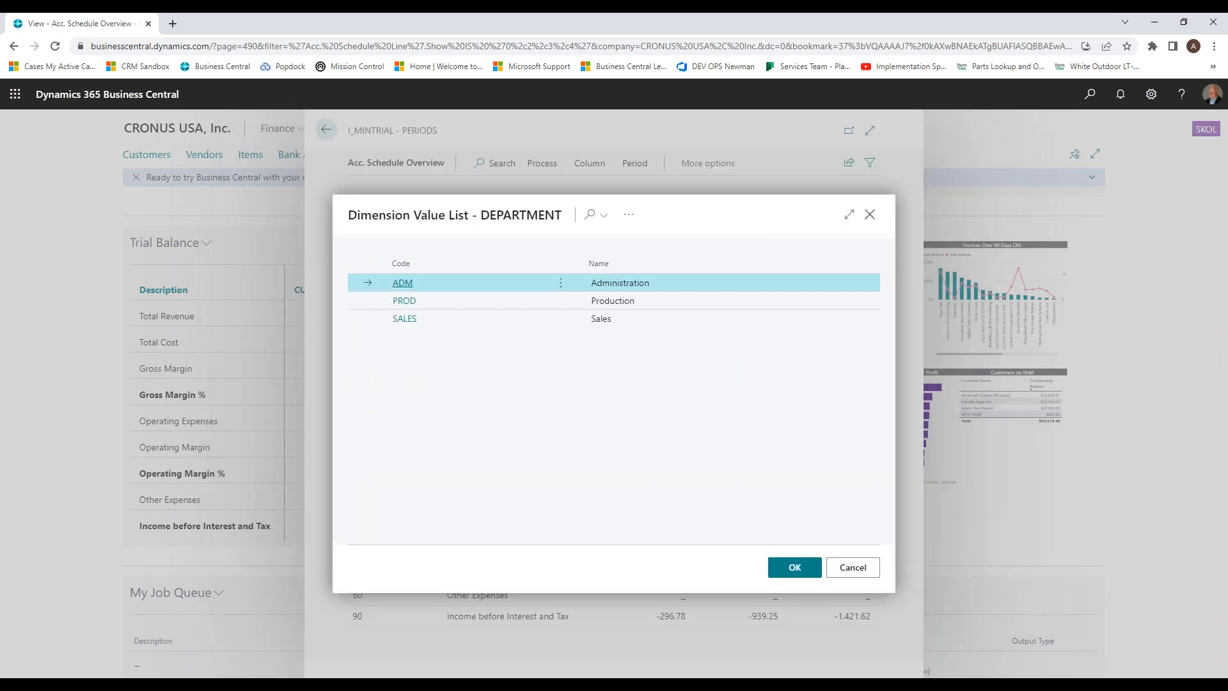
pyautogui.click(852, 568)
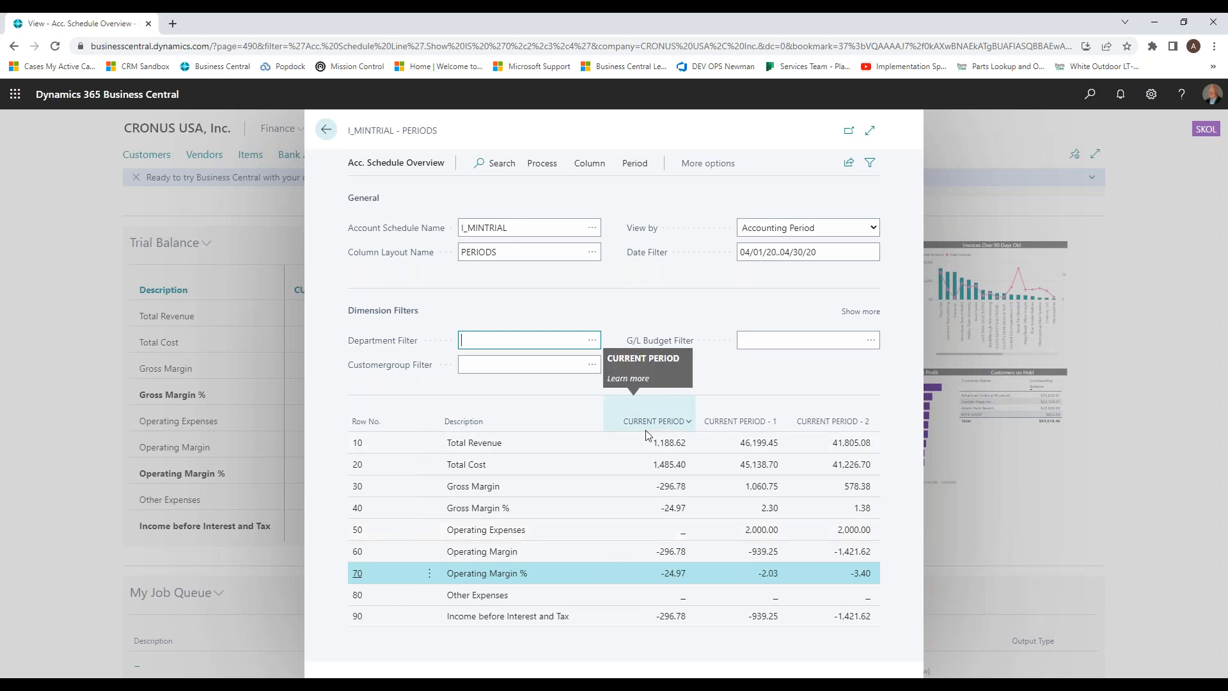
pyautogui.click(850, 165)
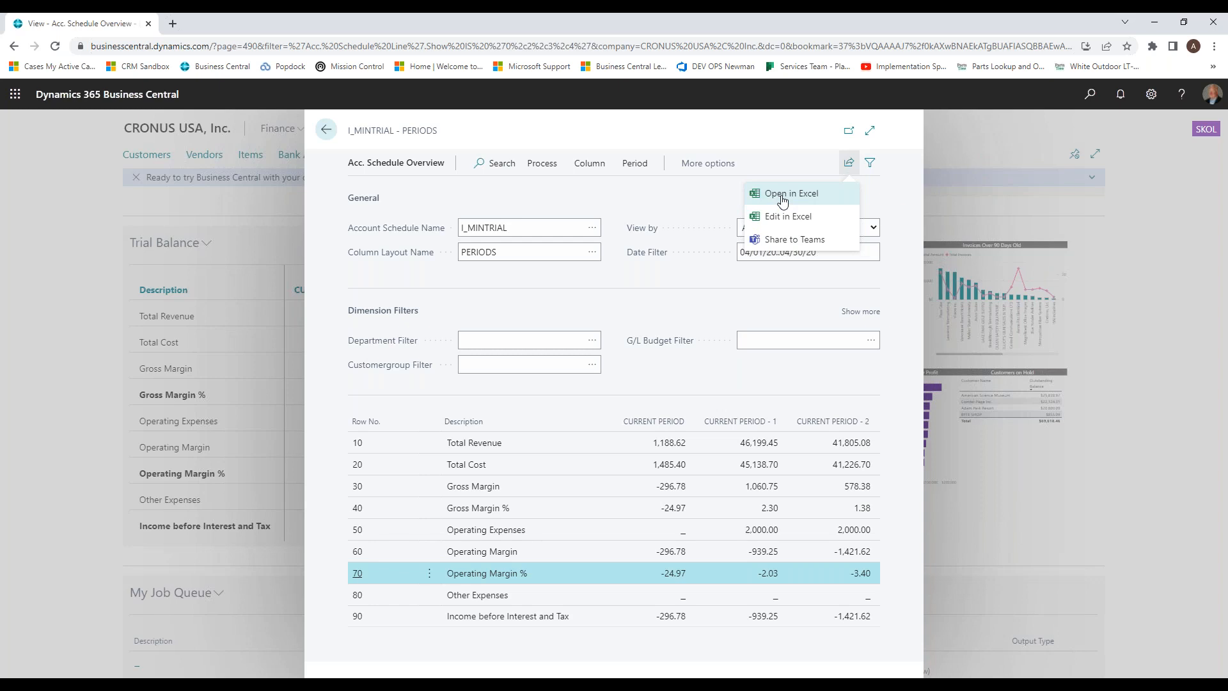
pyautogui.click(326, 133)
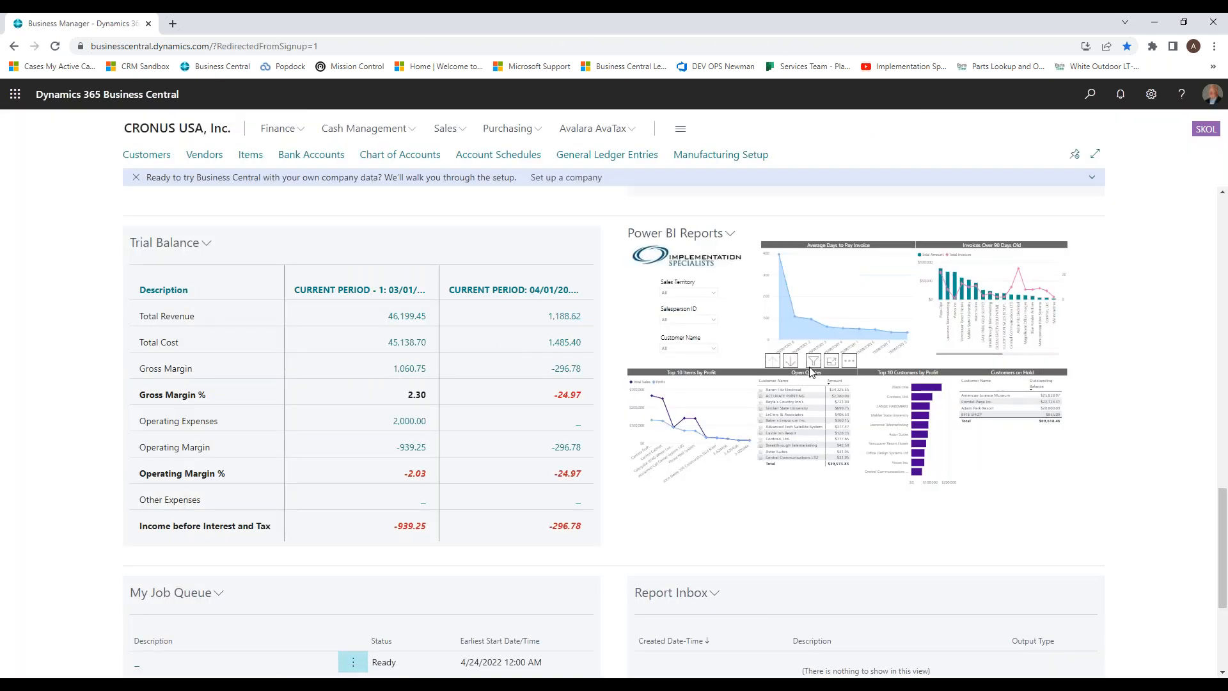
# Step: Look through the Power BI reports available for selection and the other actions offered for Power BI Reports on the home page
pyautogui.click(731, 236)
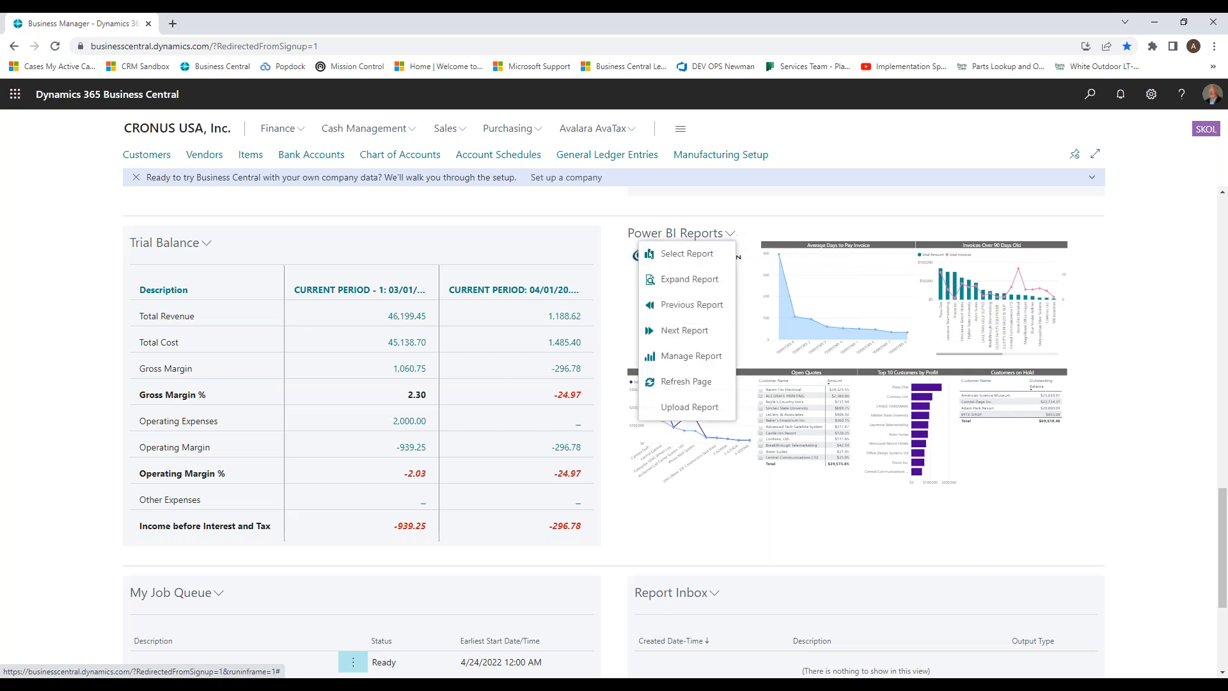
pyautogui.click(692, 255)
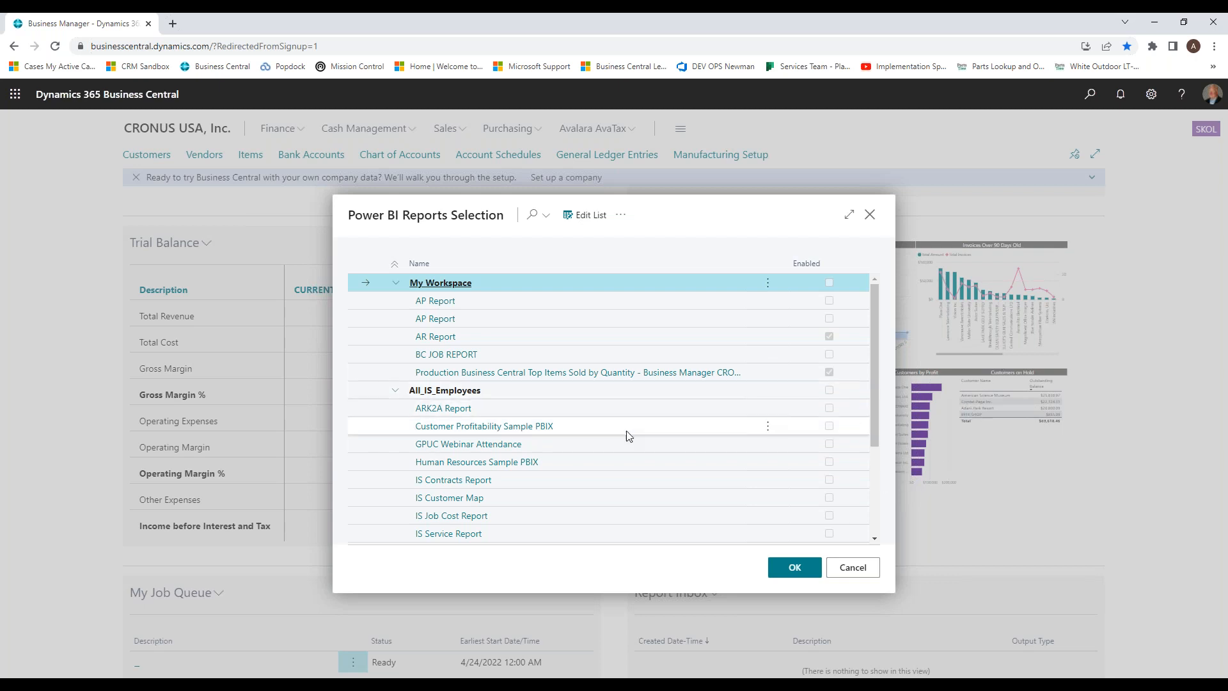
pyautogui.moveTo(869, 370); pyautogui.dragTo(870, 445)
pyautogui.moveTo(876, 398); pyautogui.dragTo(880, 276)
pyautogui.click(869, 214)
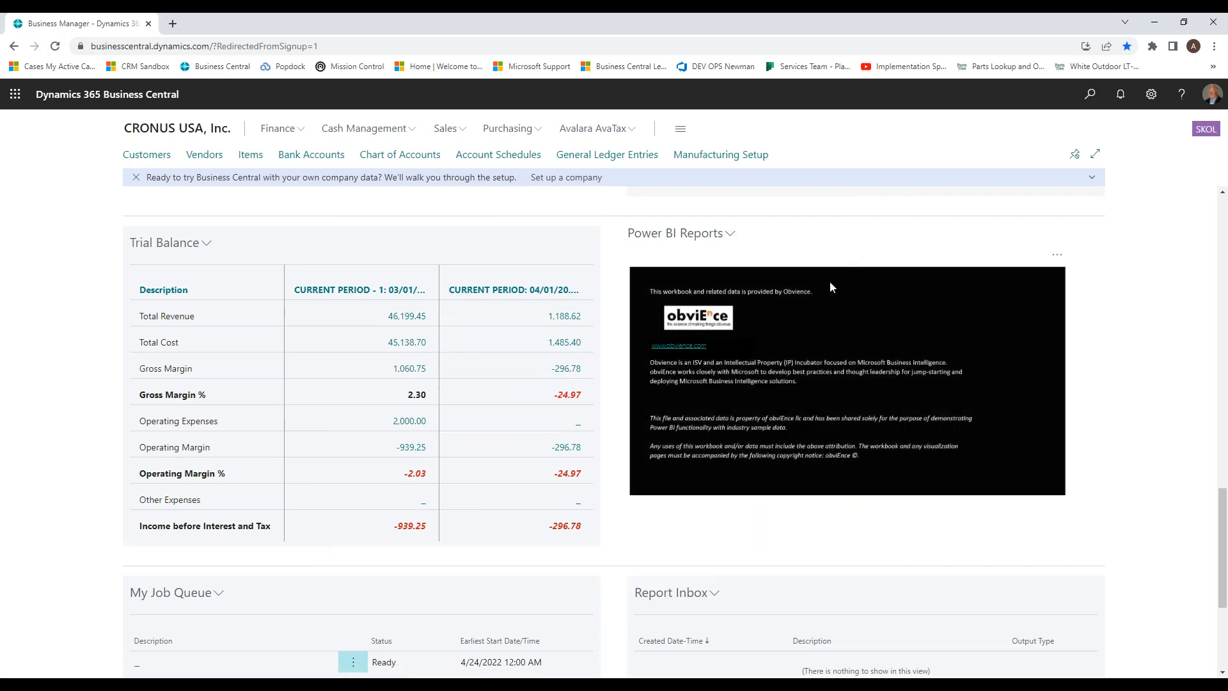
pyautogui.click(730, 234)
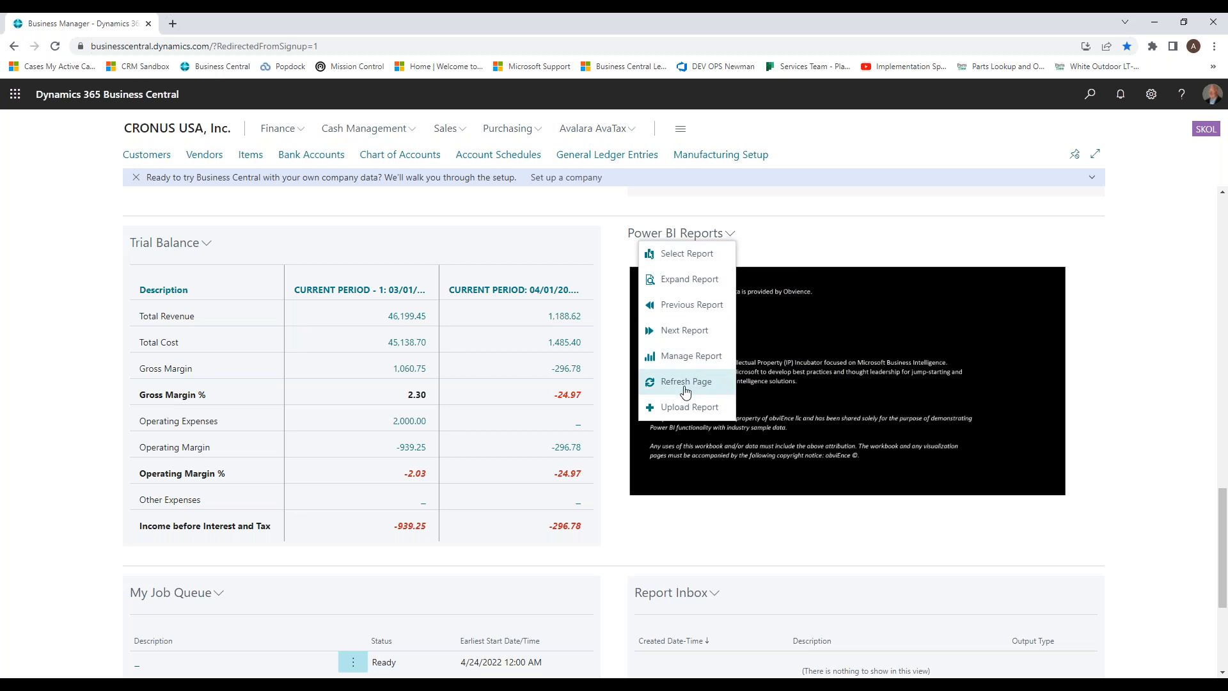
# Step: Open the management page for the home page's Power BI report, and return to the home page
pyautogui.click(683, 362)
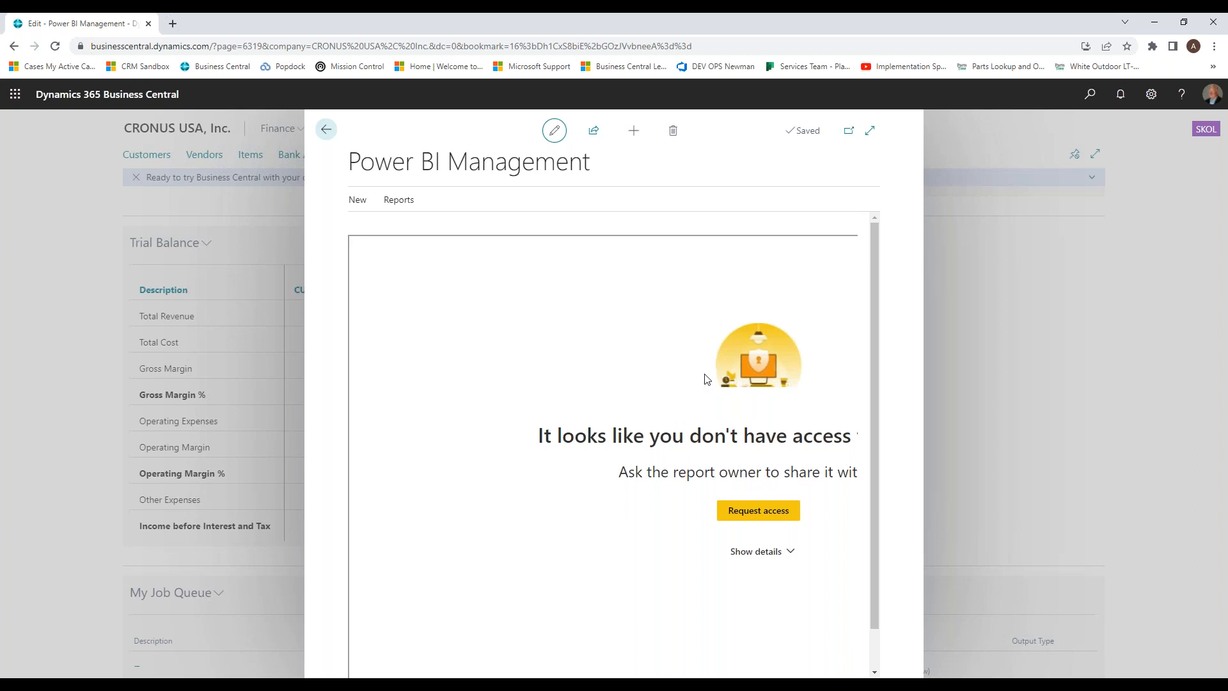
pyautogui.click(327, 132)
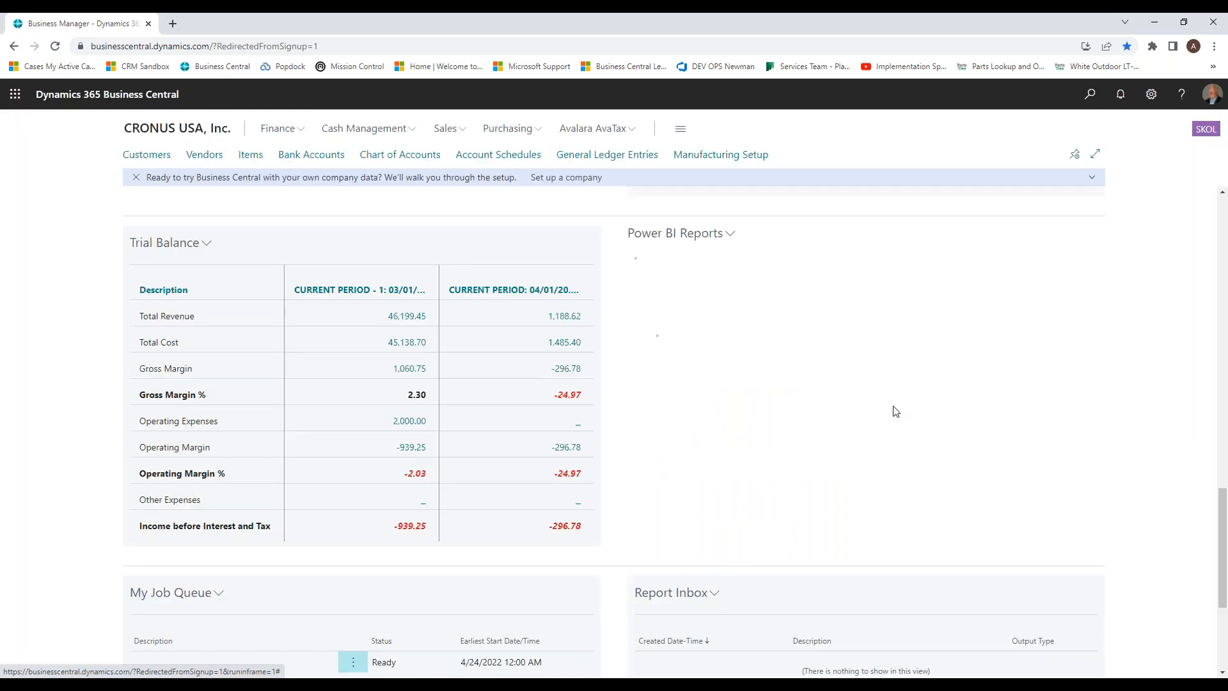
# Step: Look over the actions for My Job Queue, open the listed job's entry card to view its recurrence settings, and return to the home page
pyautogui.scroll(-1, 893, 405)
pyautogui.scroll(-3, 893, 406)
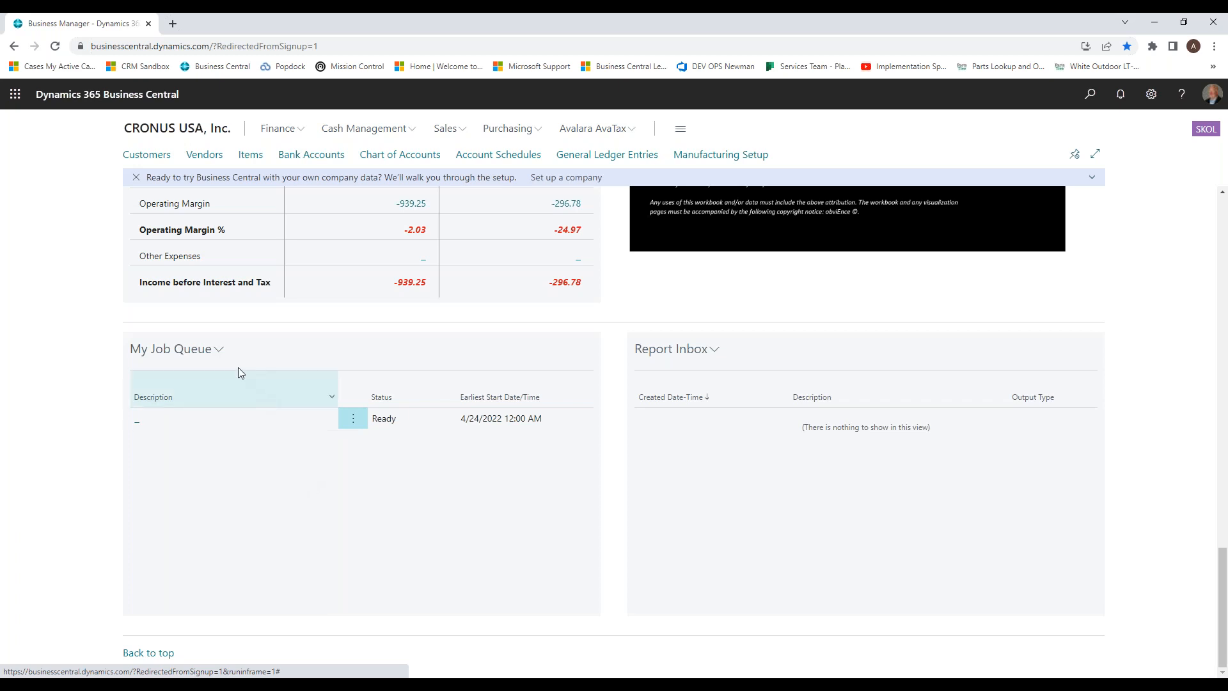
pyautogui.click(219, 350)
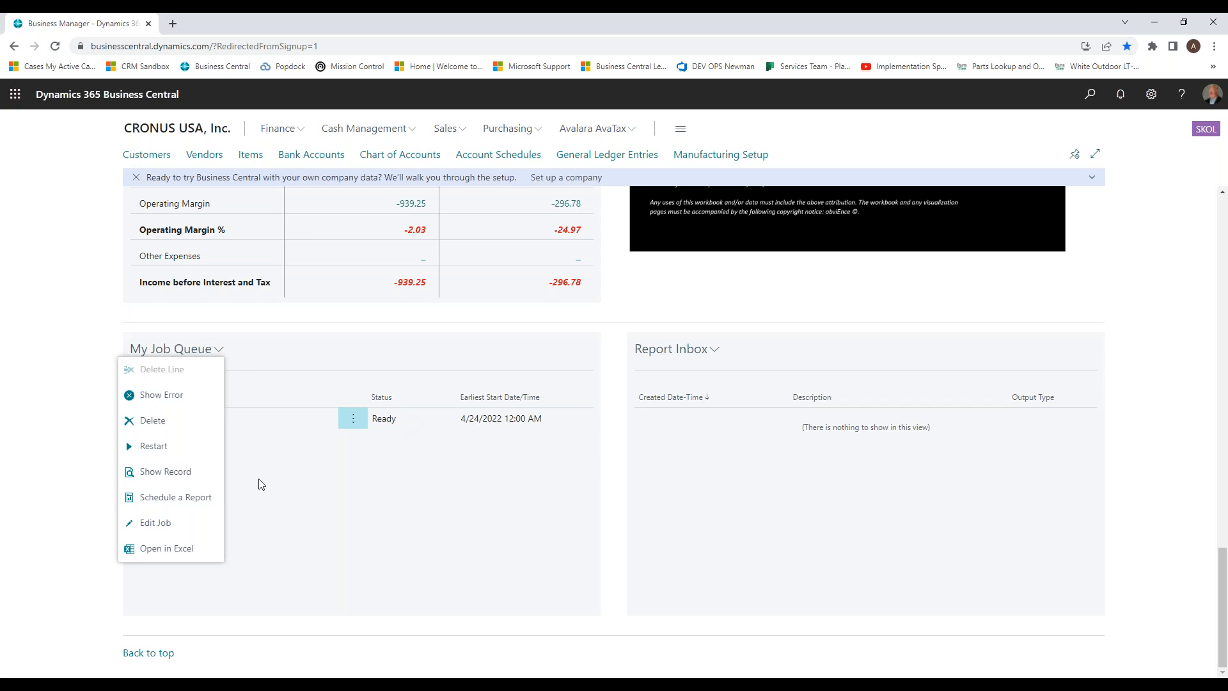
pyautogui.click(163, 522)
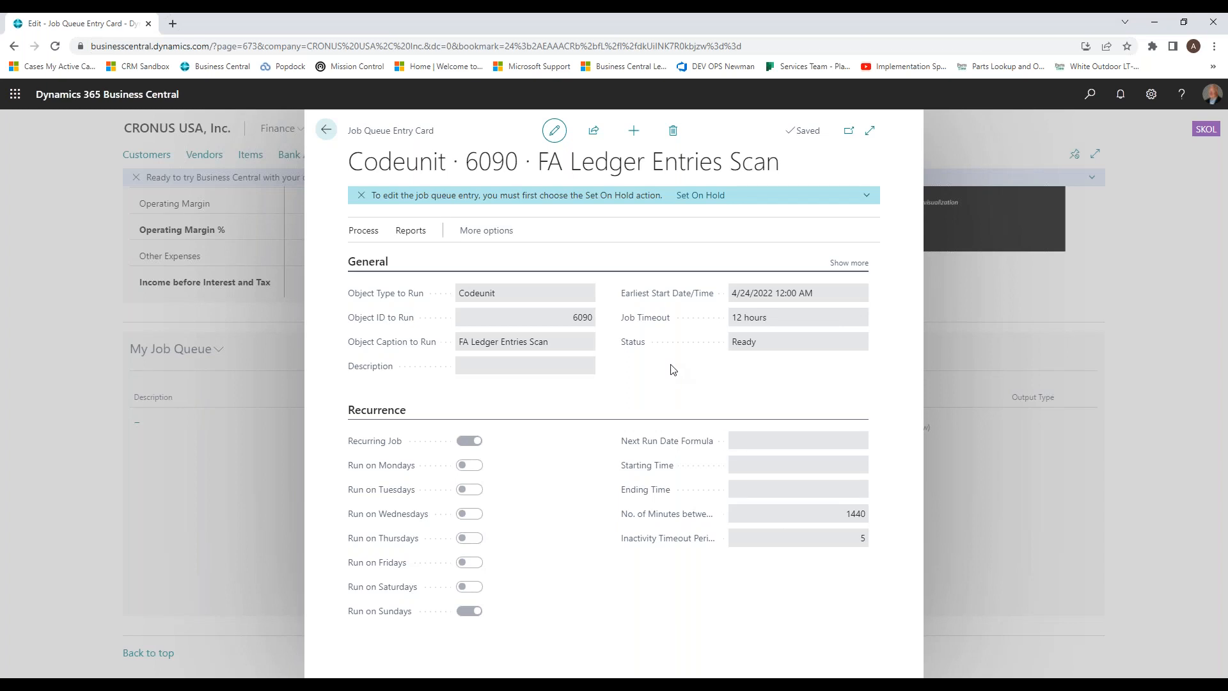
pyautogui.click(325, 130)
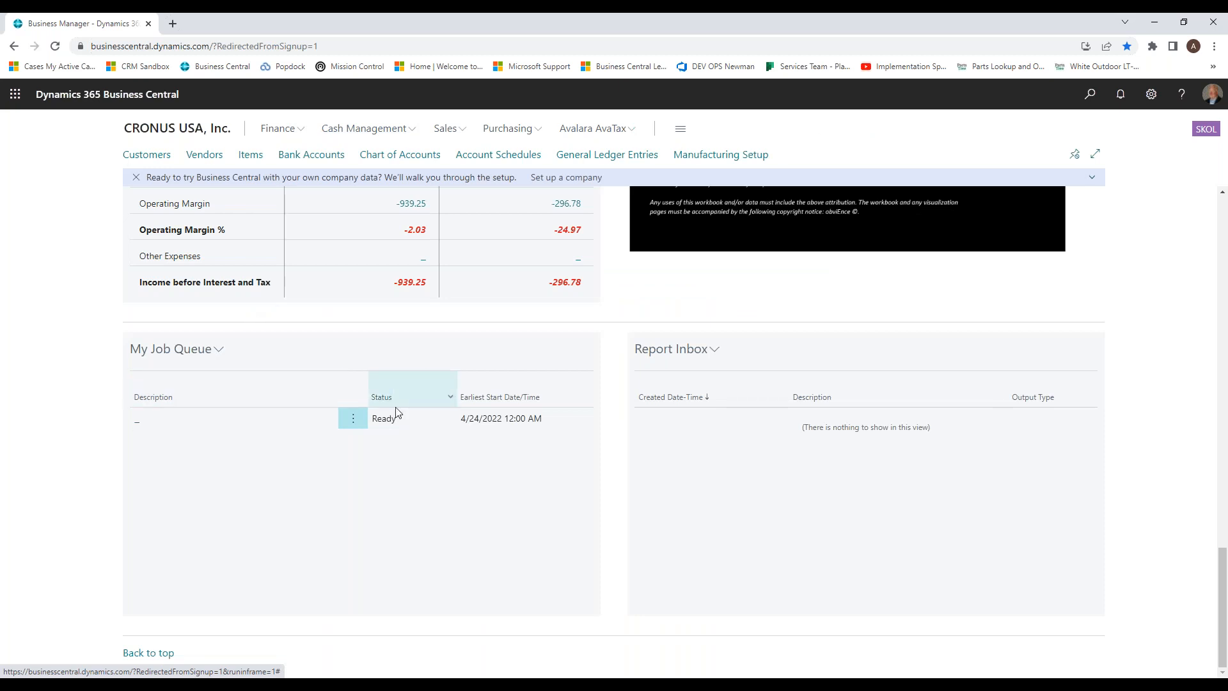
# Step: Look over the Report Inbox actions and set it to show unread reports
pyautogui.click(713, 350)
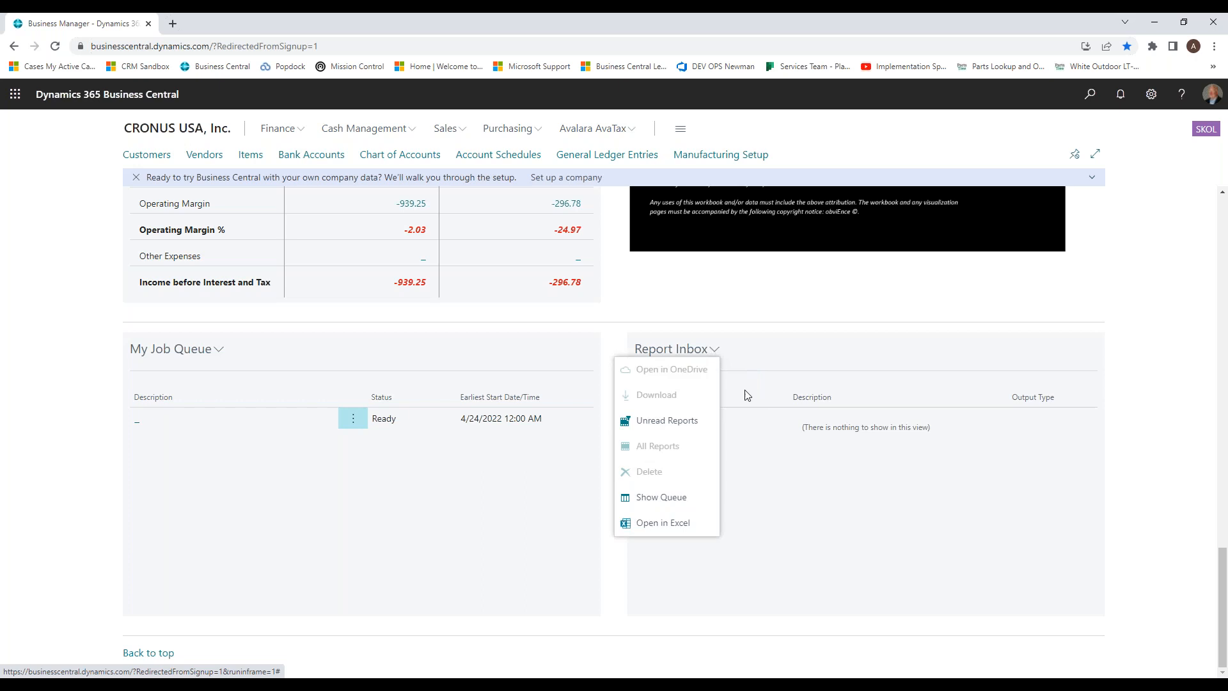
pyautogui.click(667, 420)
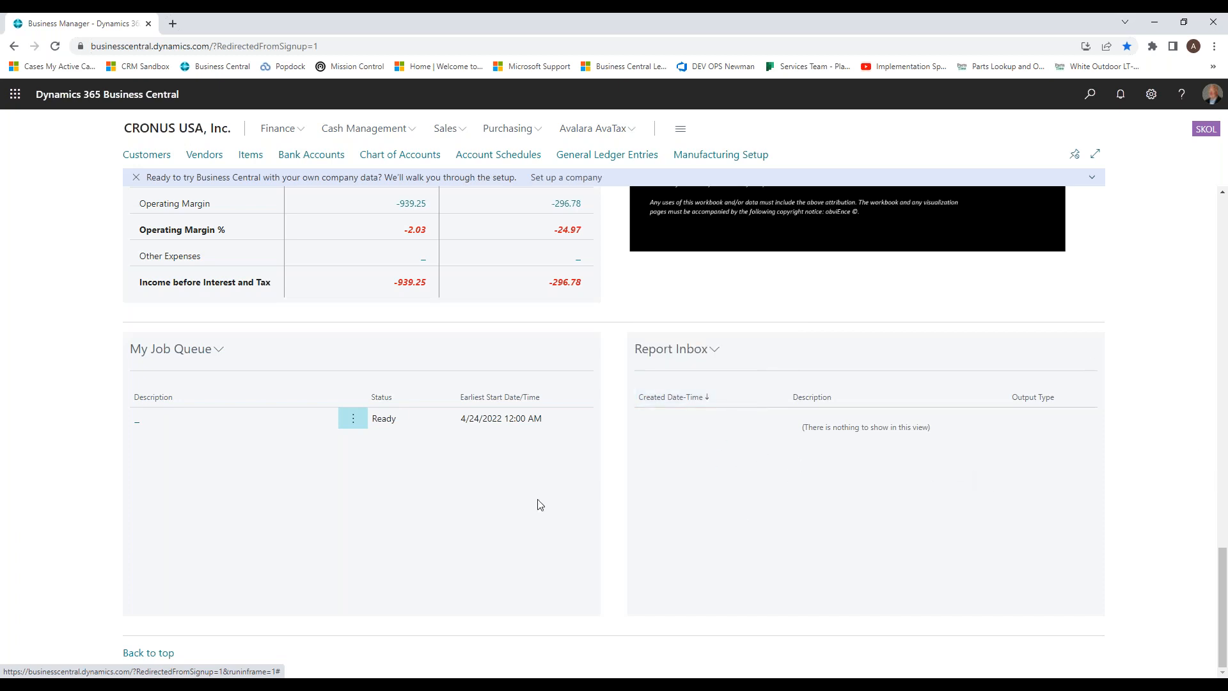
# Step: In the overview of all features, expand the General Ledger reports and their Entries group under Finance
pyautogui.scroll(8, 617, 485)
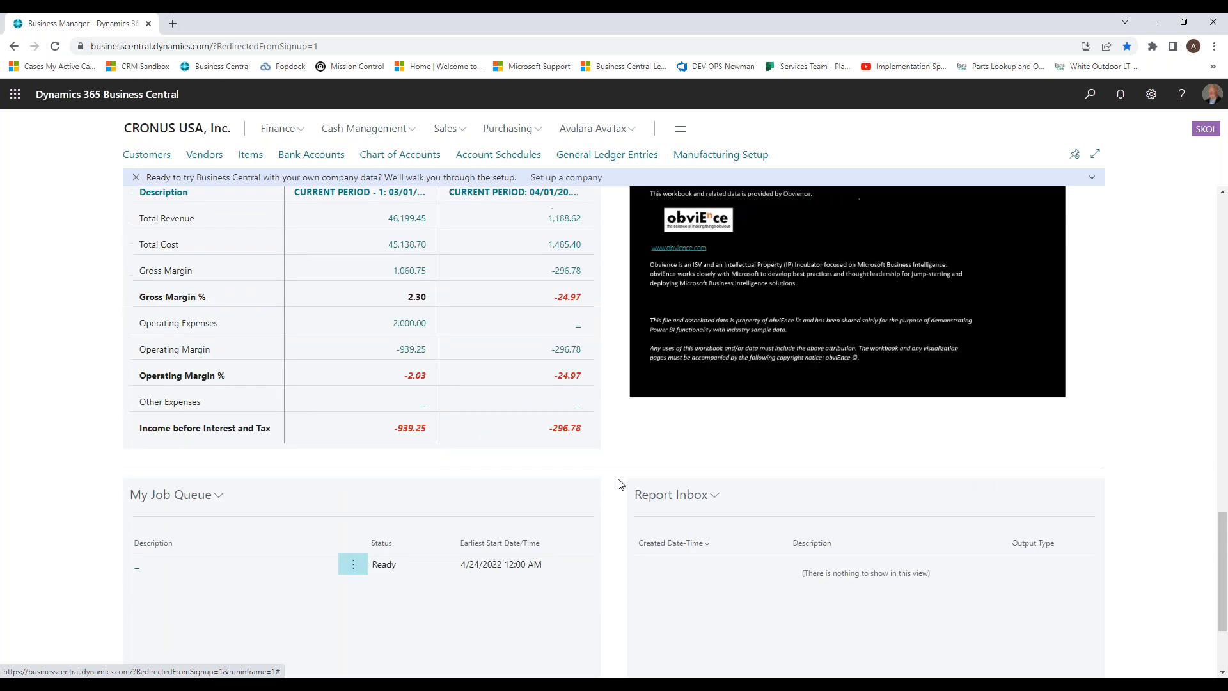
pyautogui.scroll(15, 618, 484)
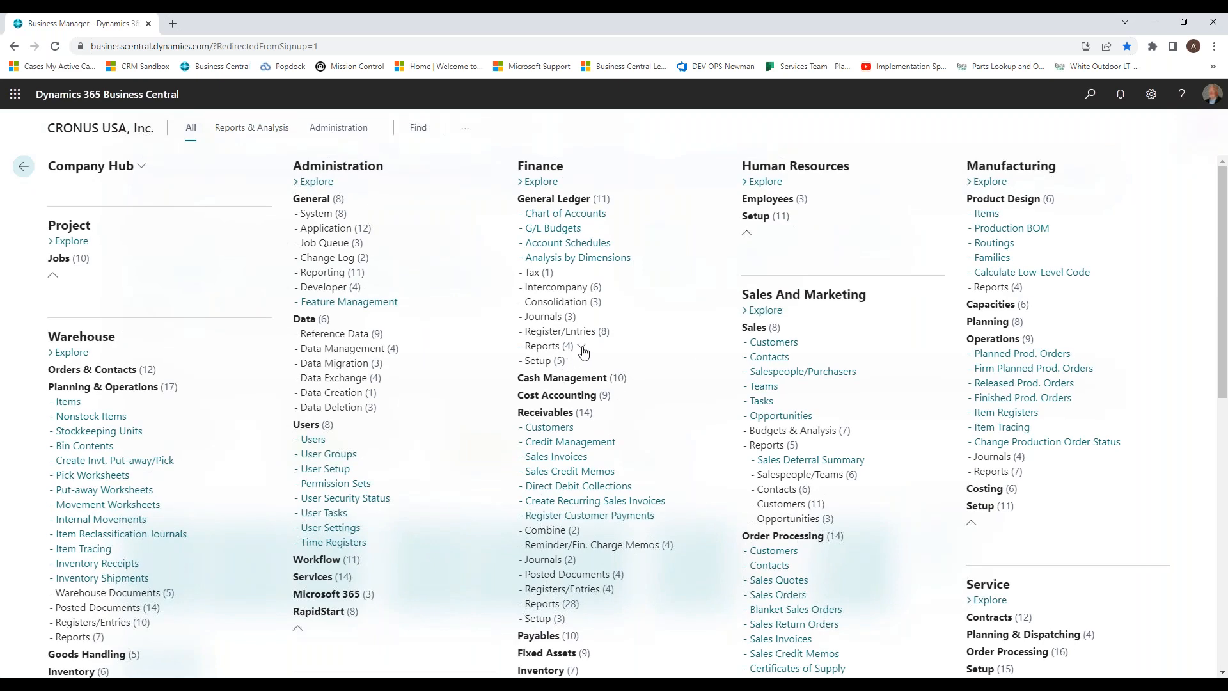
pyautogui.click(582, 347)
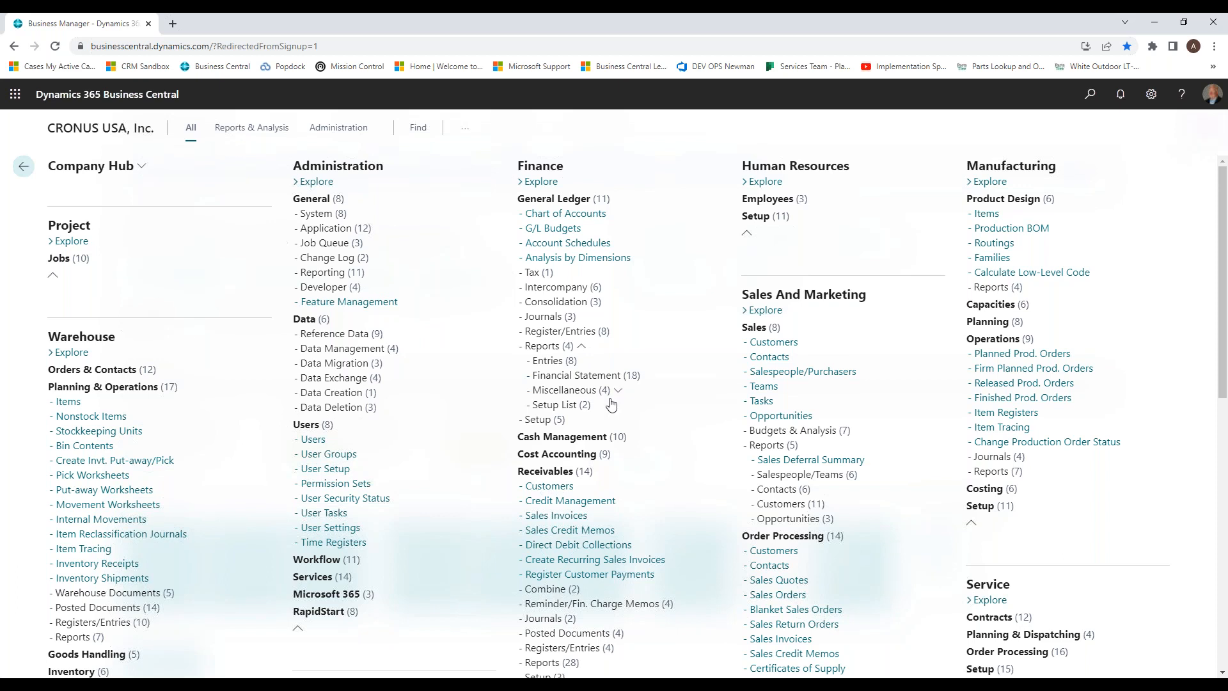
pyautogui.click(583, 361)
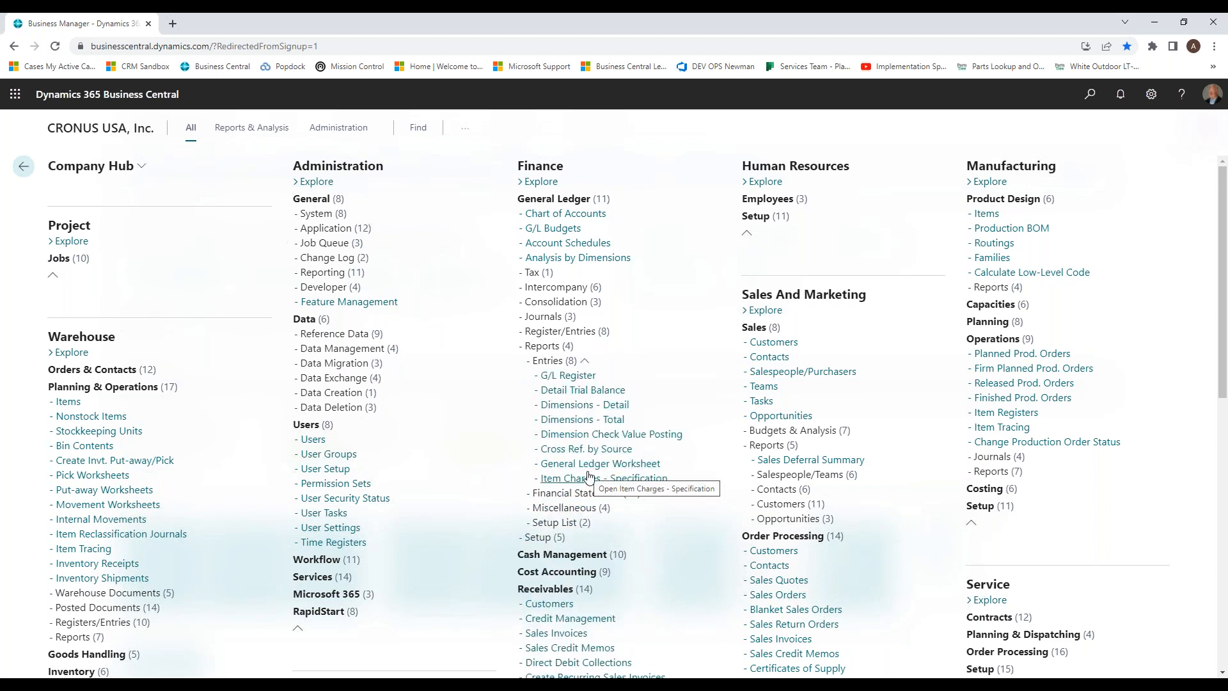
# Step: Open Sales Analysis Reports from the Budgets & Analysis group under Sales, and return to the home page
pyautogui.click(857, 431)
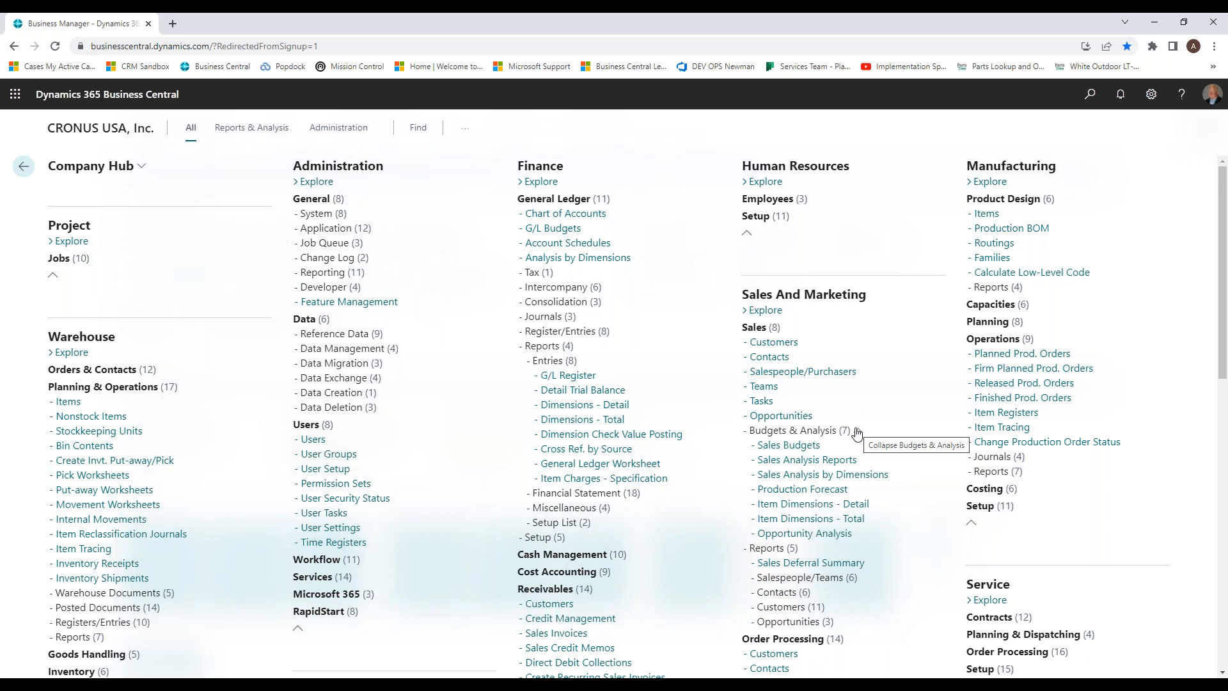
pyautogui.click(801, 464)
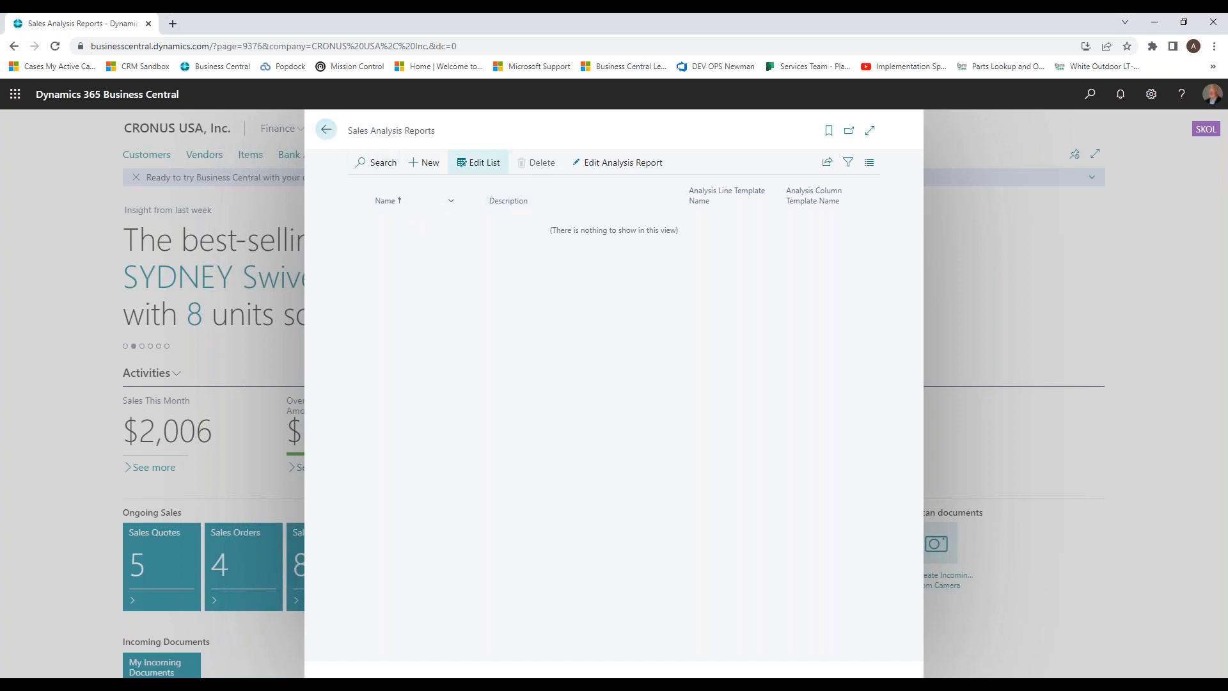
pyautogui.click(325, 130)
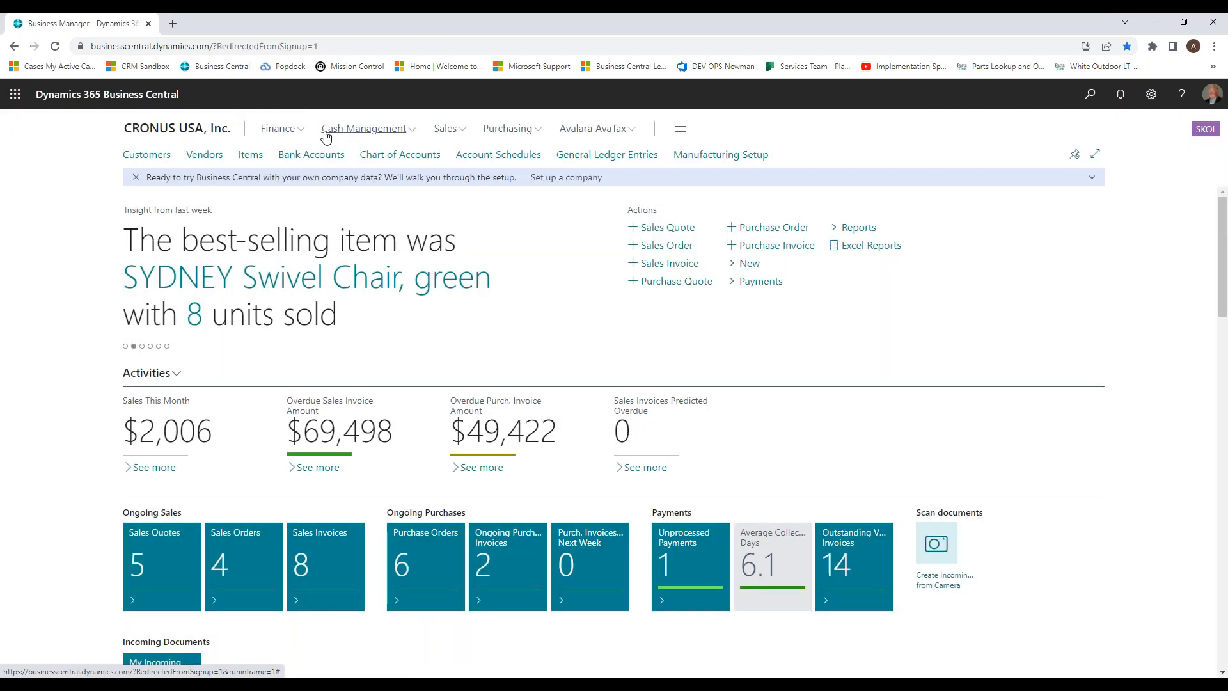
# Step: Open the Finance Account Schedules list, view it in edit mode, and return to the read-only list
pyautogui.click(279, 129)
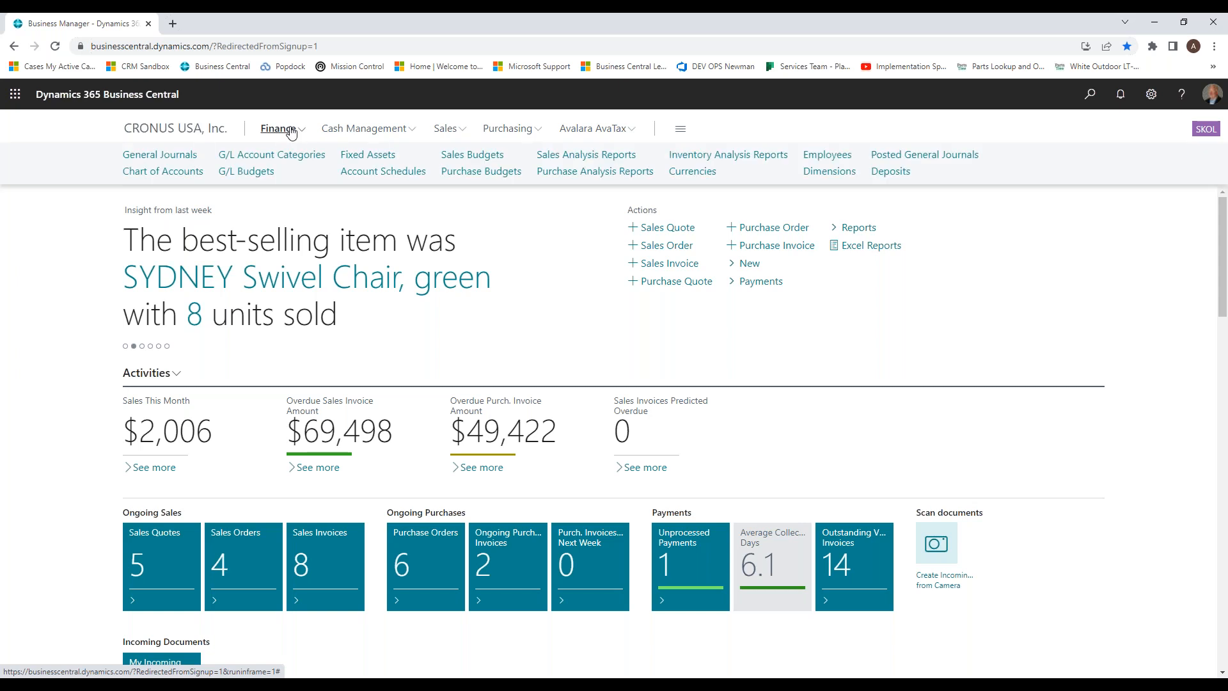
pyautogui.click(361, 173)
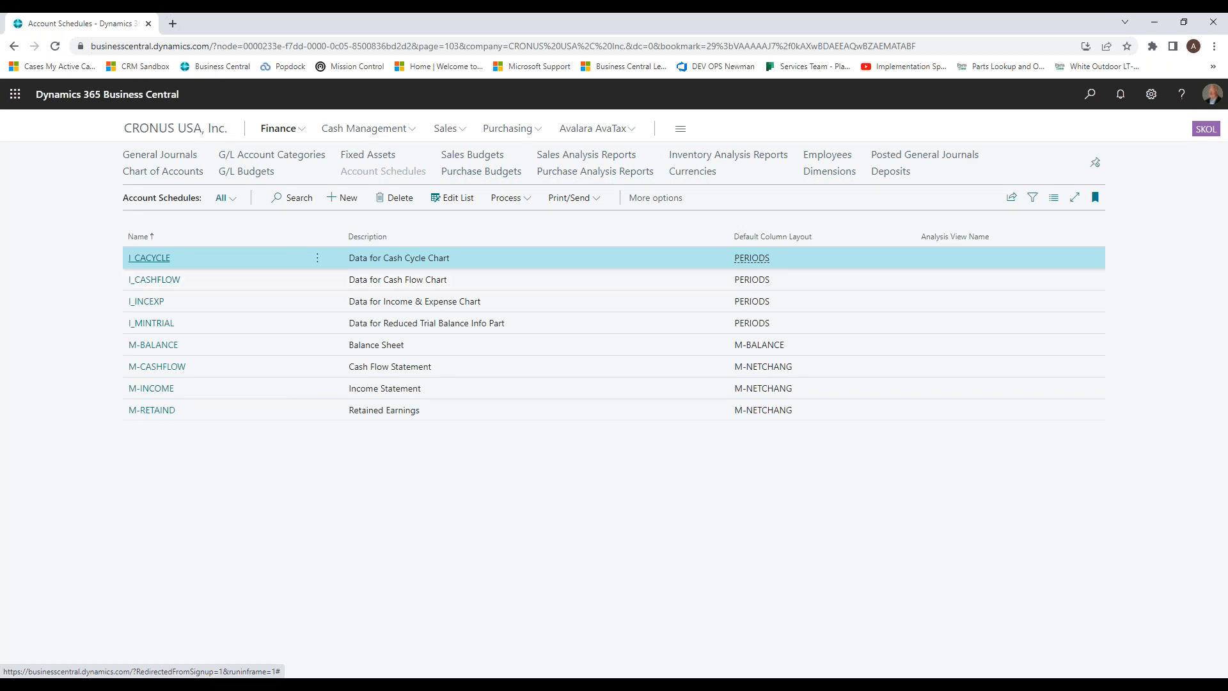
pyautogui.click(453, 199)
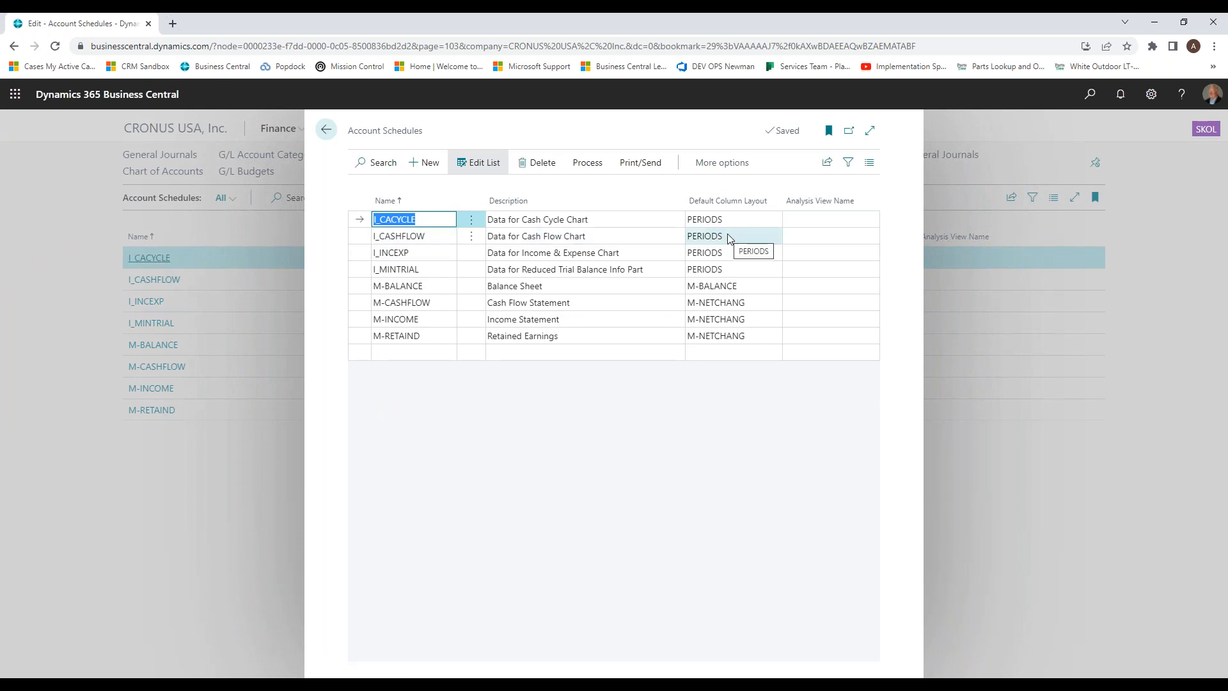
pyautogui.click(326, 130)
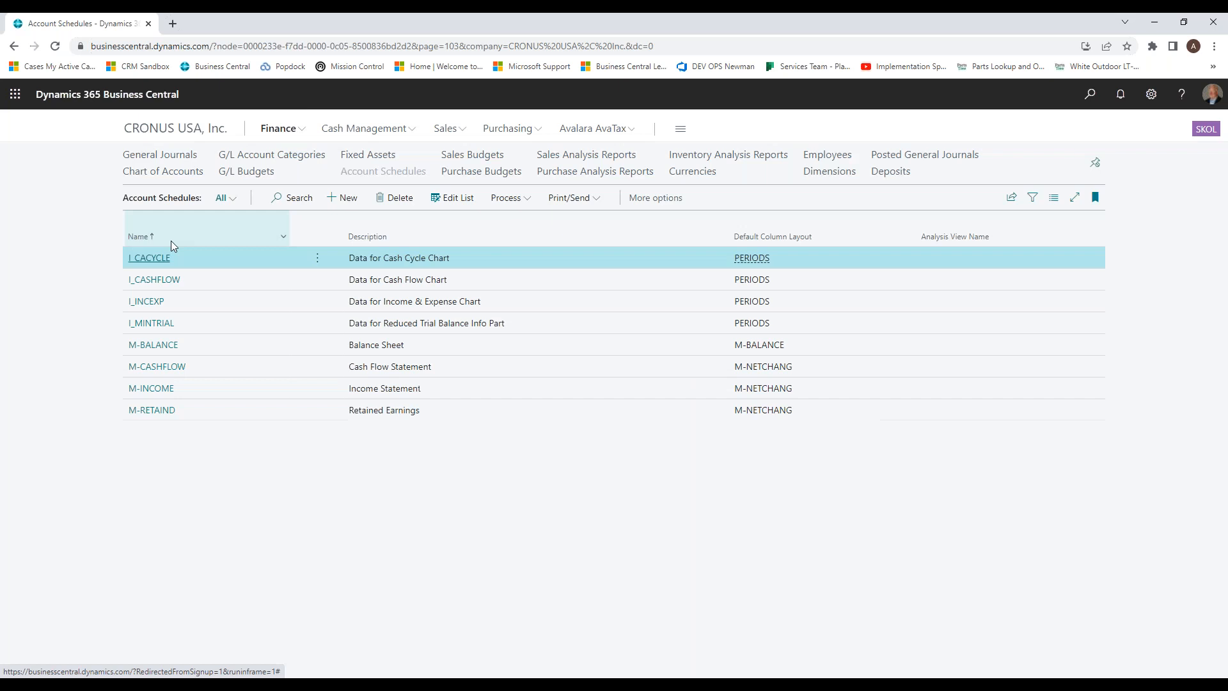
# Step: Open the I_CACYCLE account schedule, look over its rows and totaling formulas, and return to the account schedules list
pyautogui.click(147, 258)
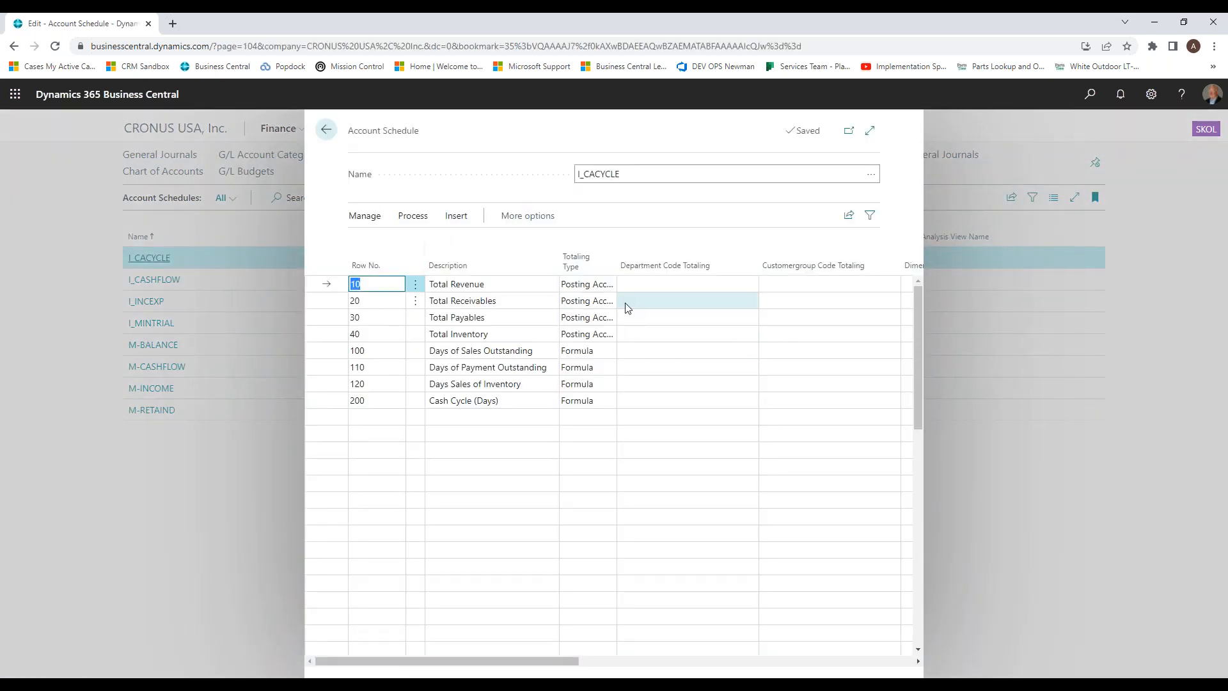
pyautogui.moveTo(565, 665); pyautogui.dragTo(864, 667)
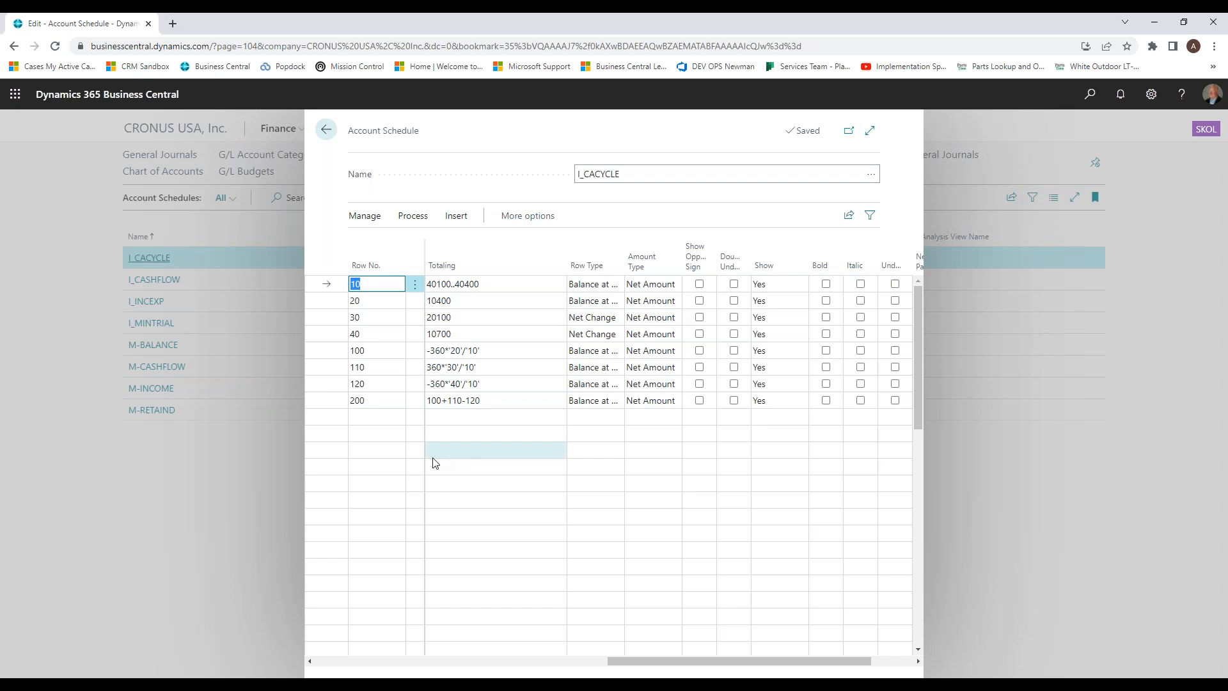
pyautogui.click(326, 129)
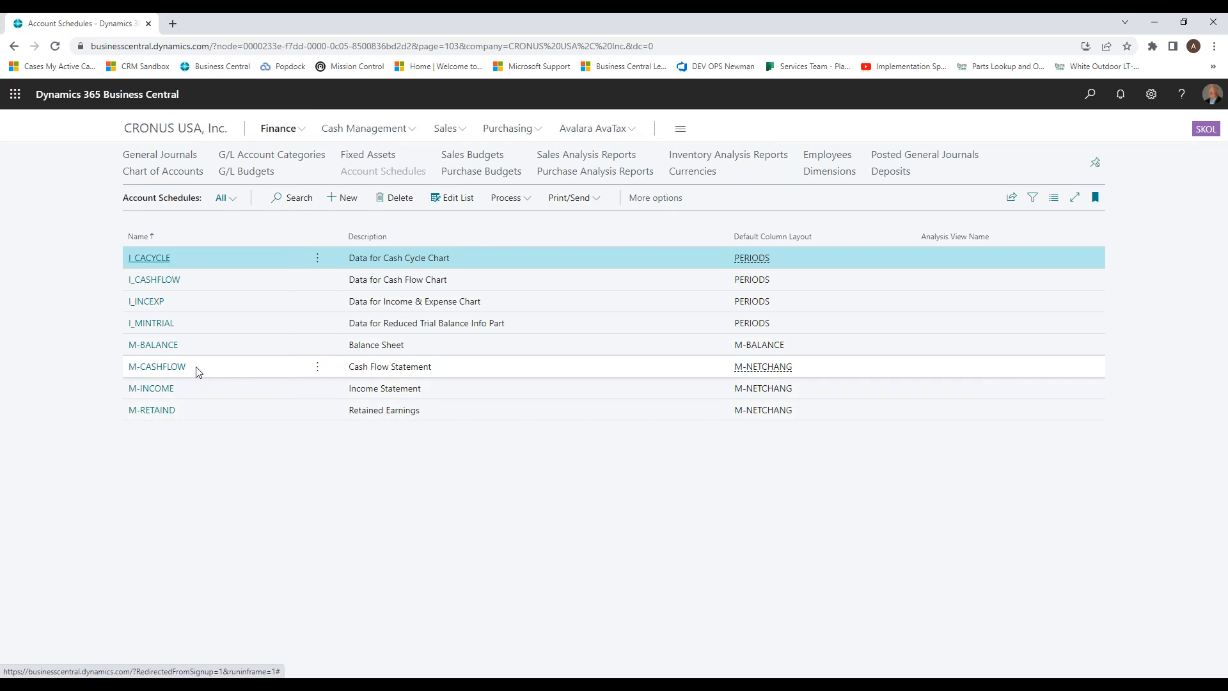
# Step: Open the M-BALANCE account schedule without making a copy, and look over its balance sheet rows
pyautogui.click(160, 347)
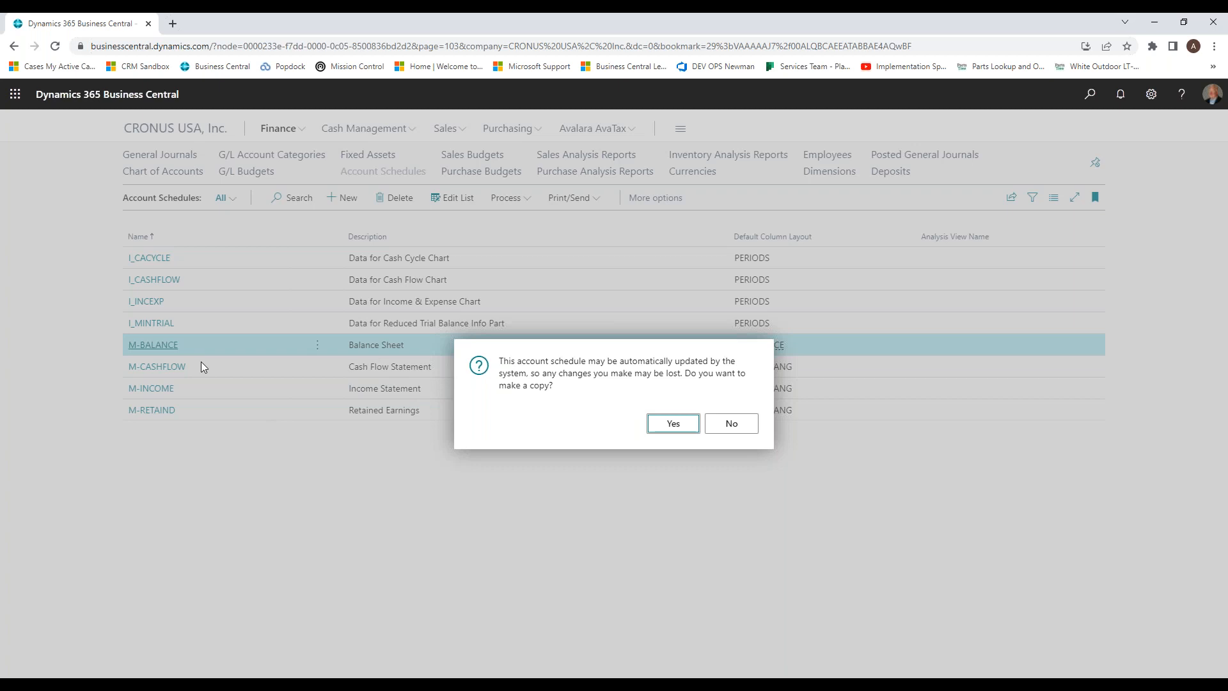
pyautogui.click(734, 425)
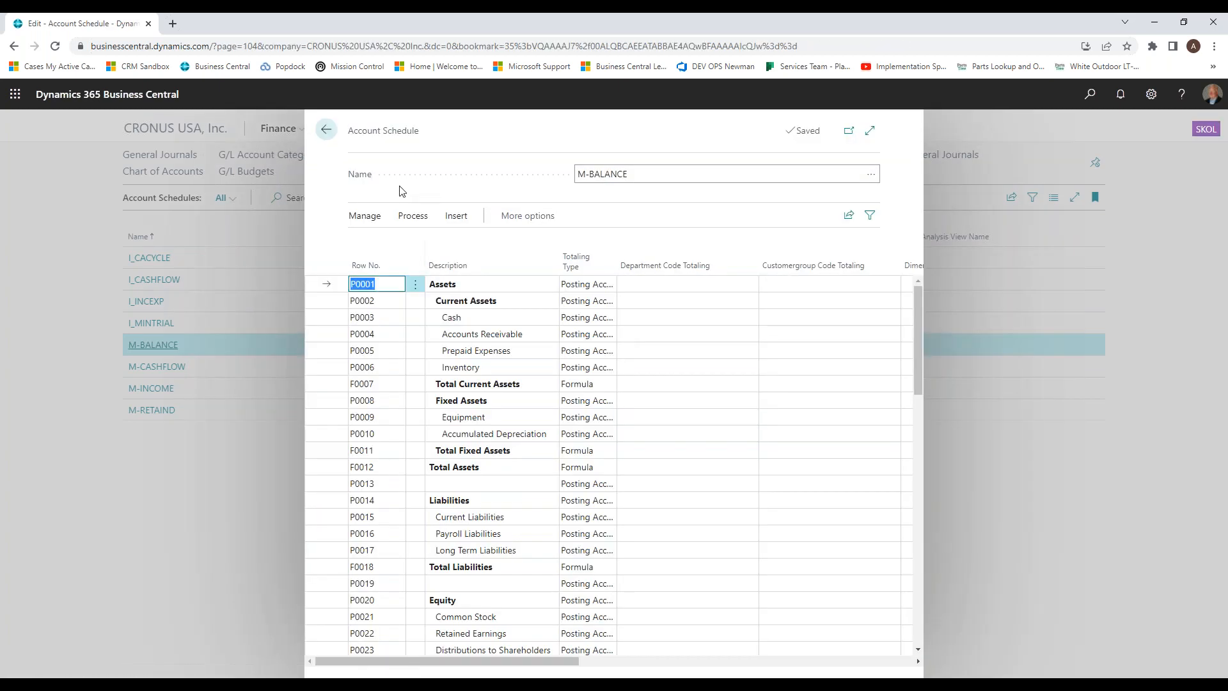
pyautogui.scroll(-5, 692, 334)
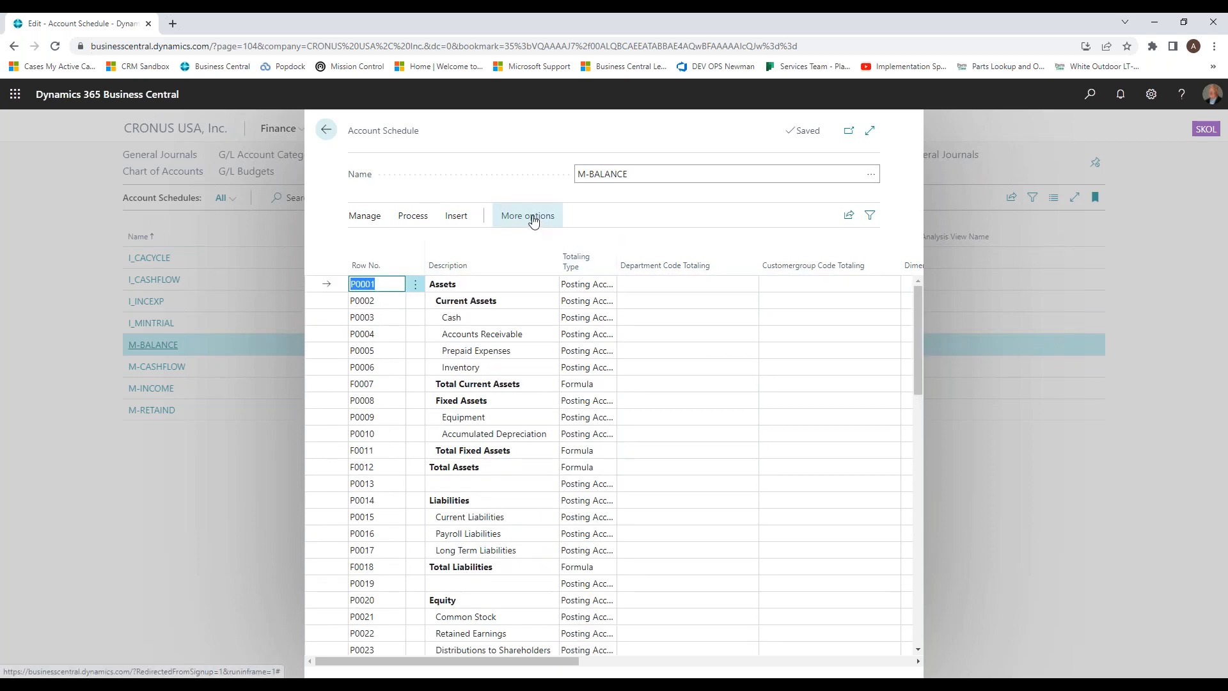
# Step: Preview the M-BALANCE account schedule report with the ending date 4/30/2020, and return to the account schedules list
pyautogui.click(534, 217)
pyautogui.click(608, 216)
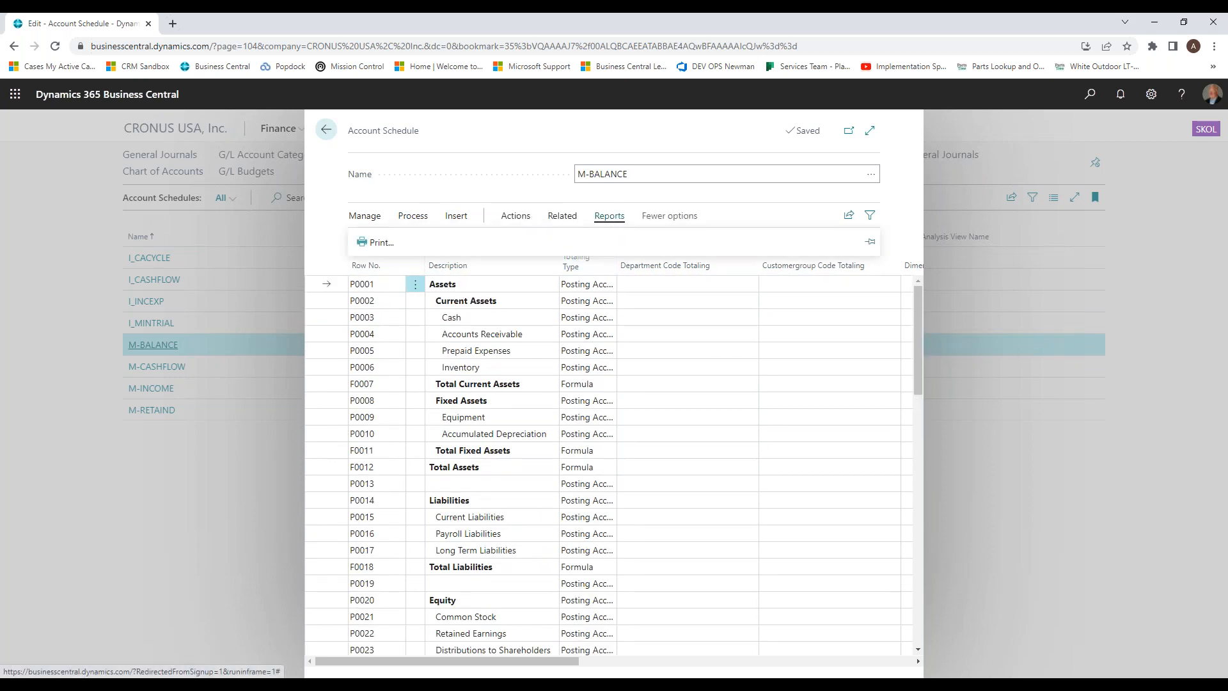
pyautogui.click(371, 245)
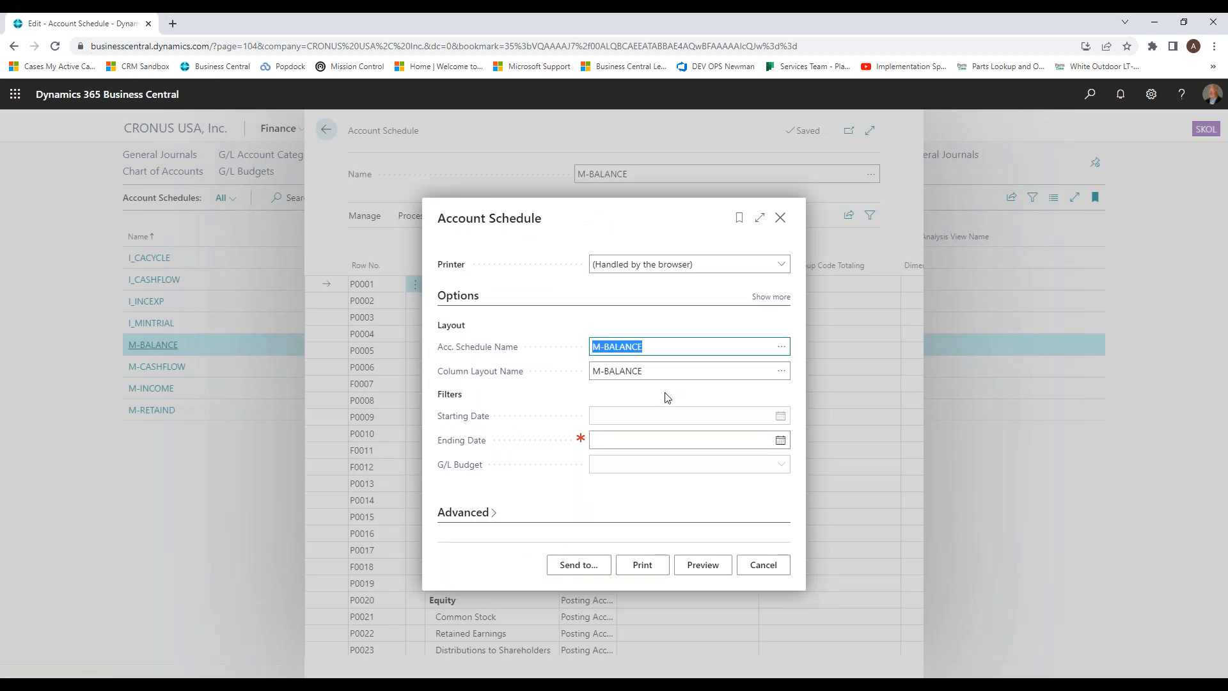
pyautogui.click(638, 443)
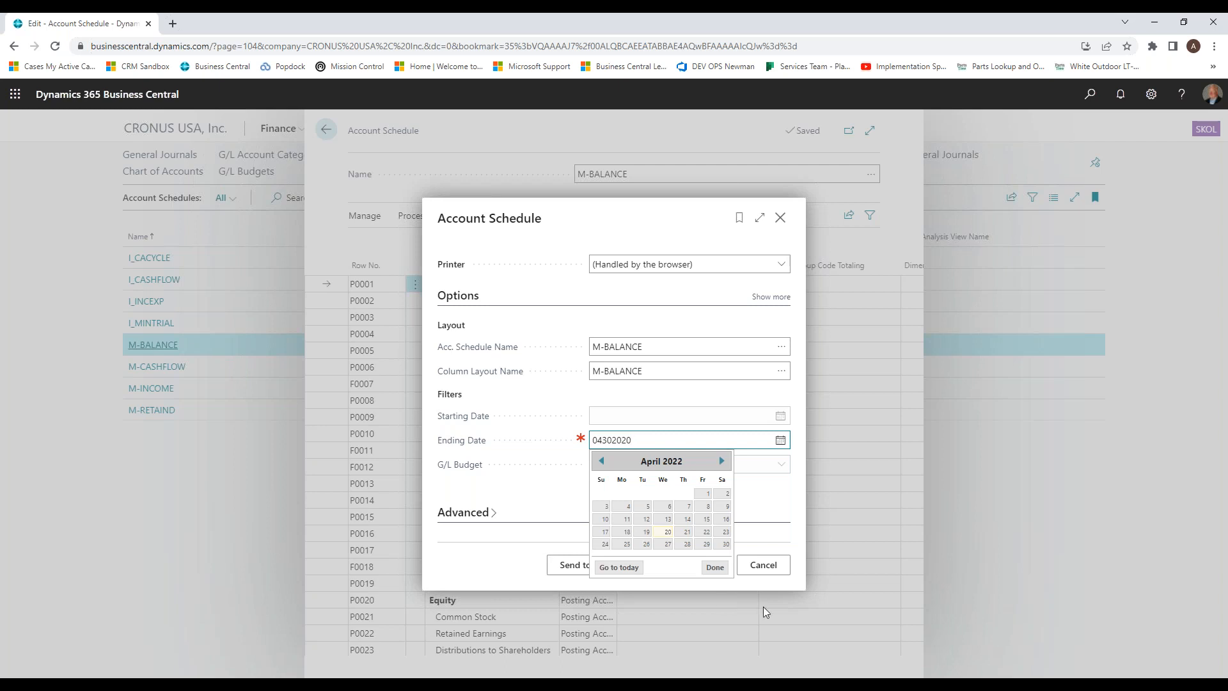
pyautogui.click(714, 567)
pyautogui.click(700, 566)
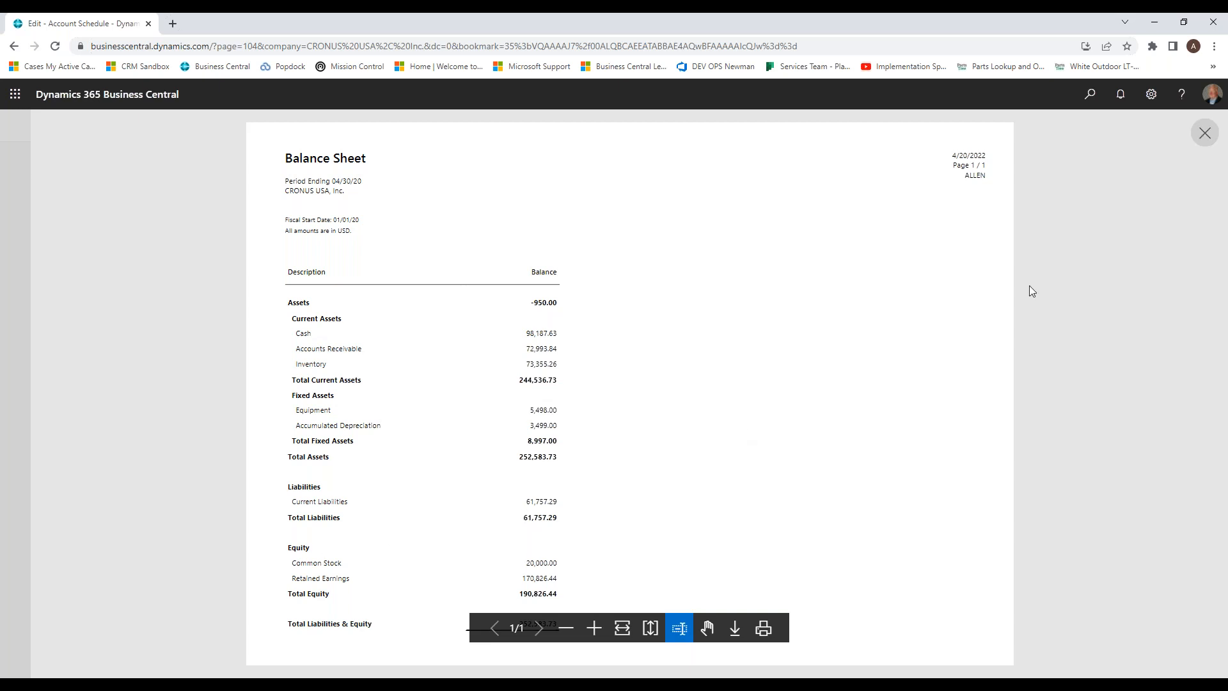
pyautogui.click(1203, 135)
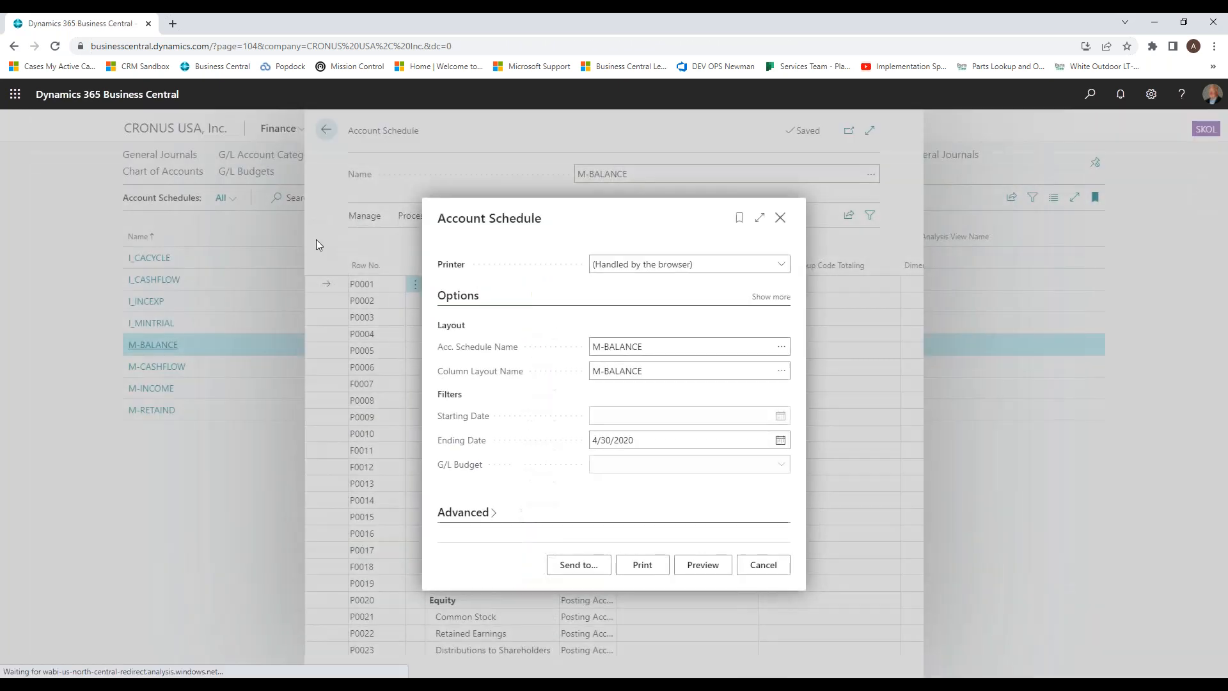
pyautogui.click(780, 218)
pyautogui.click(325, 132)
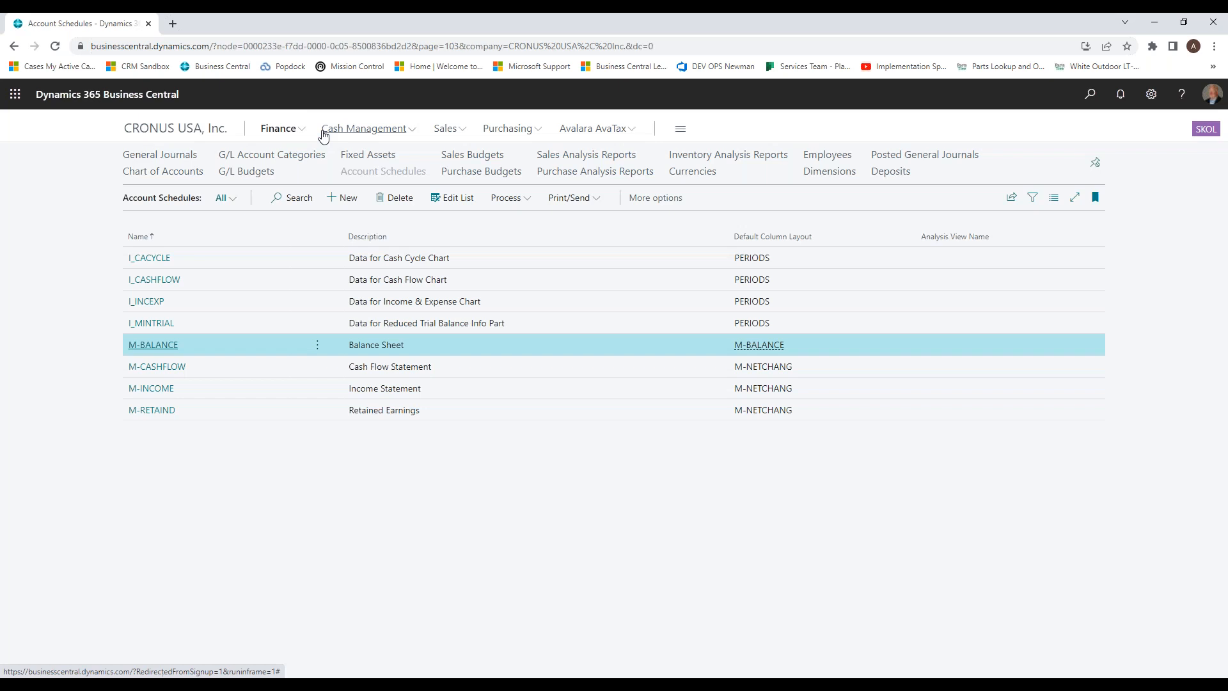
# Step: Check the default column layout of the I_CACYCLE account schedule, and open that schedule for editing
pyautogui.moveTo(757, 263)
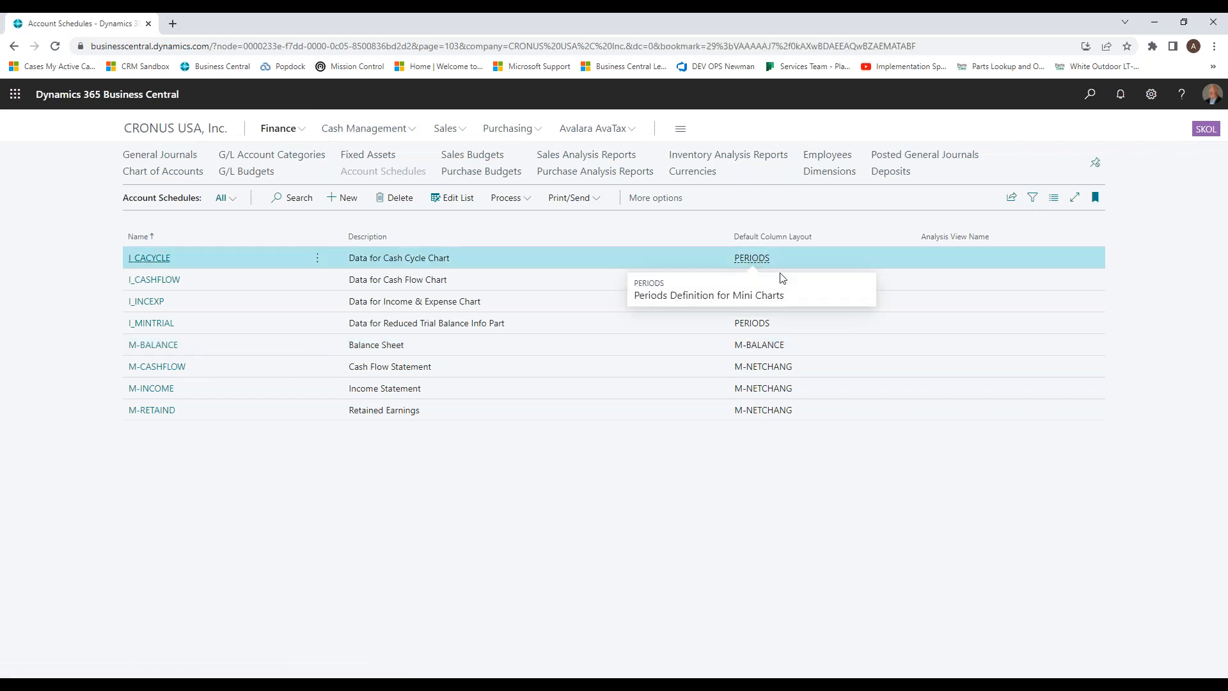
pyautogui.doubleClick(757, 260)
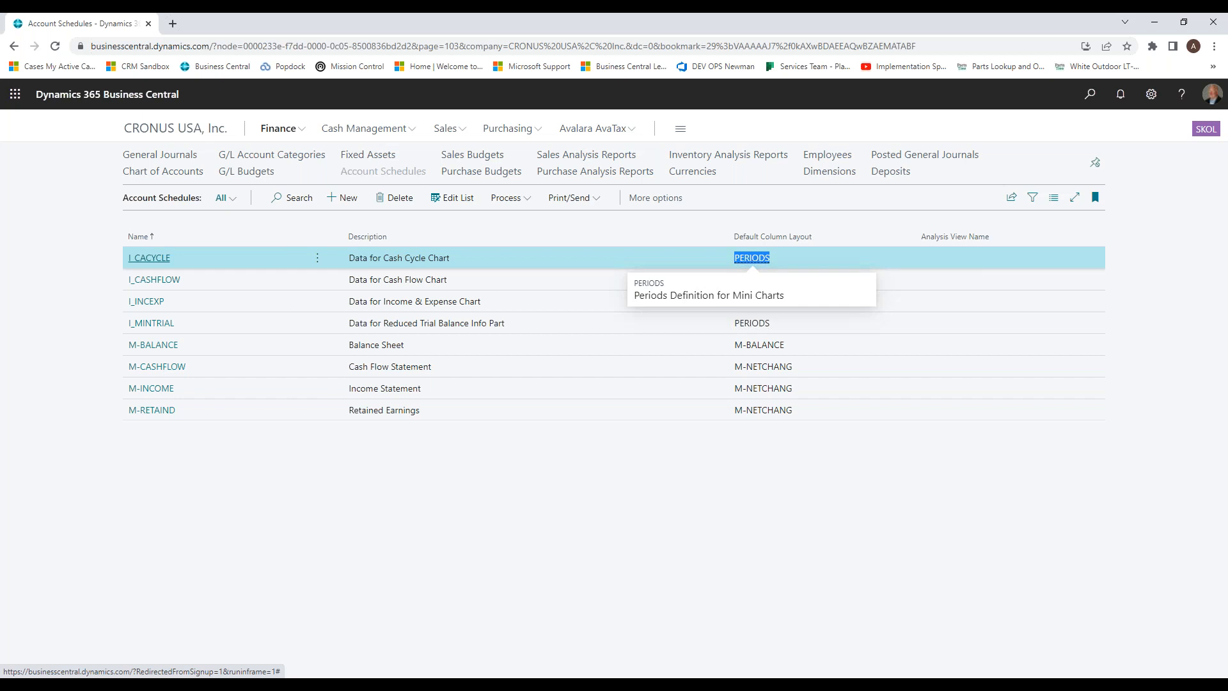
pyautogui.click(529, 200)
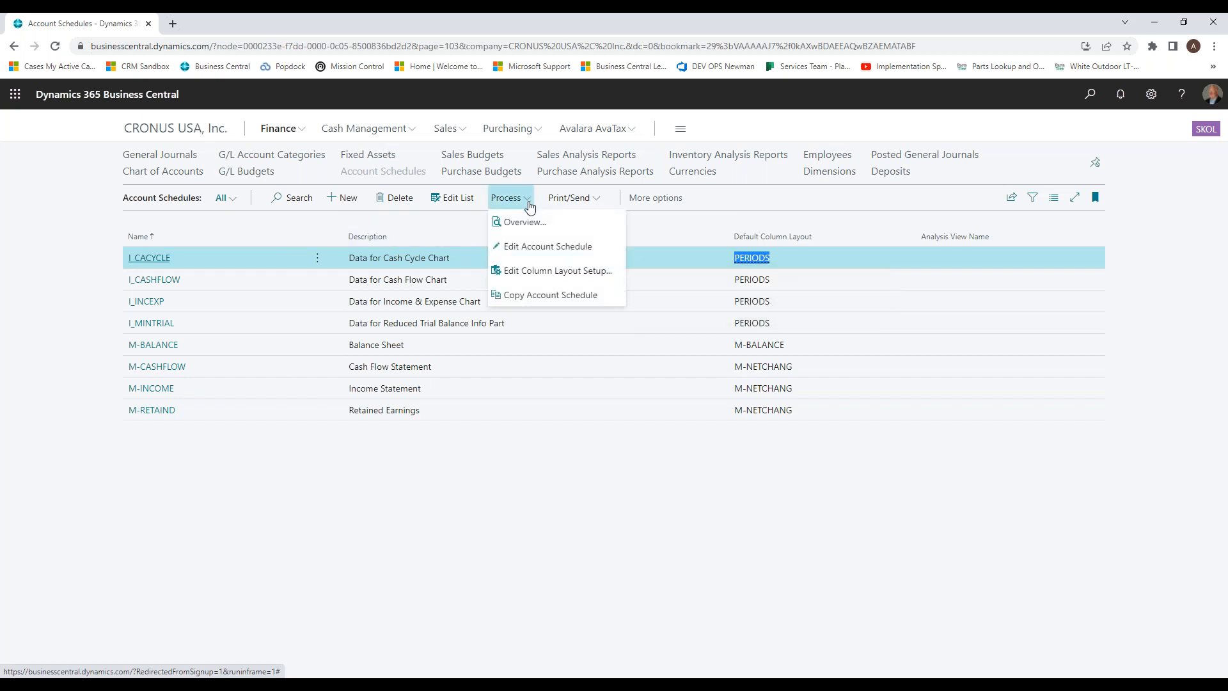
pyautogui.click(547, 247)
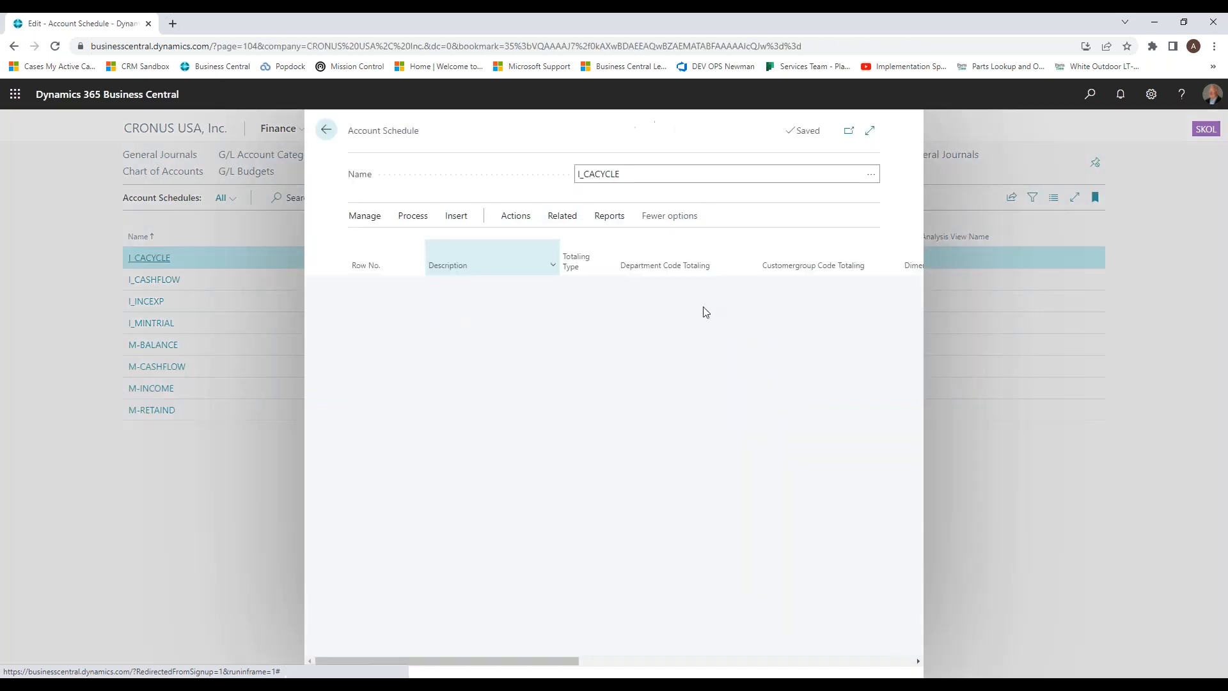
# Step: Open the column layout setup from the I_CACYCLE account schedule, and view the available column layout names without choosing a different one
pyautogui.click(516, 216)
pyautogui.click(388, 242)
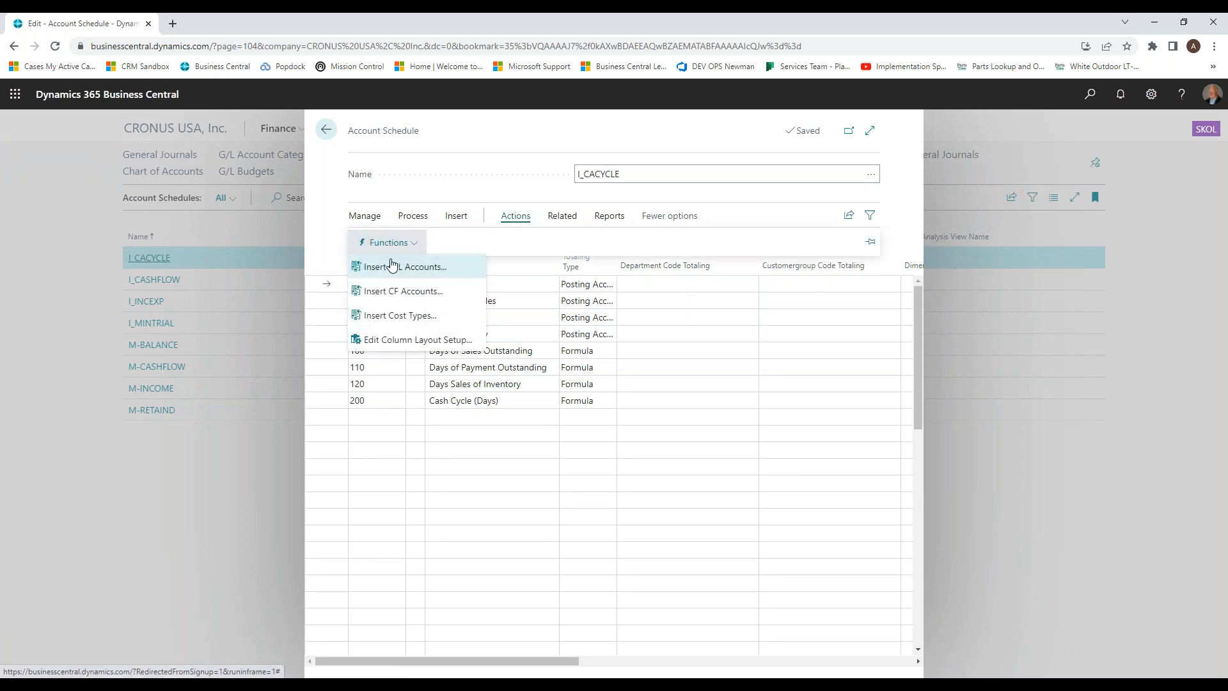
pyautogui.click(396, 341)
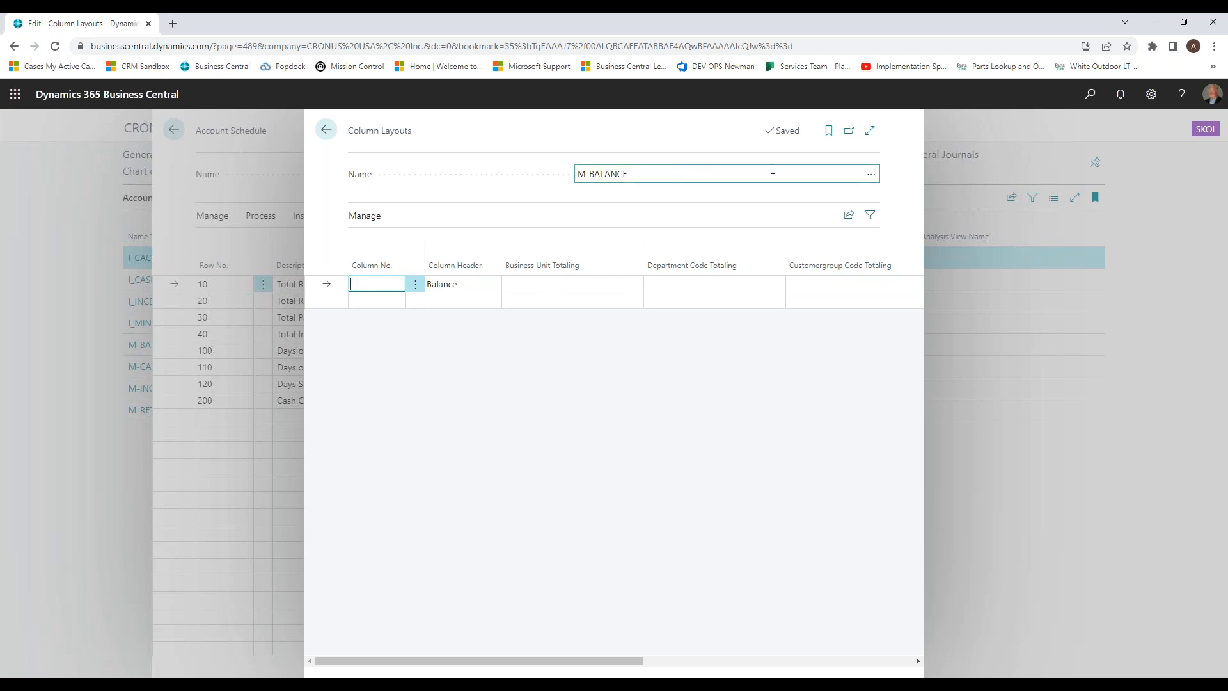
pyautogui.click(871, 174)
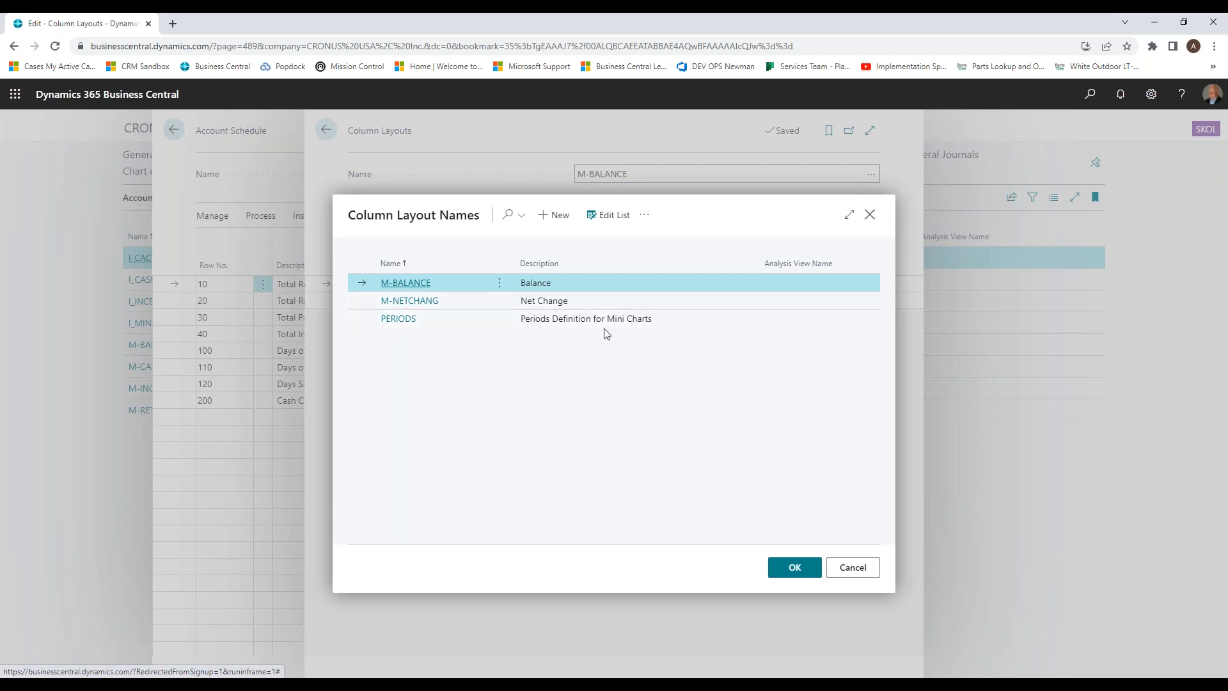
pyautogui.click(855, 568)
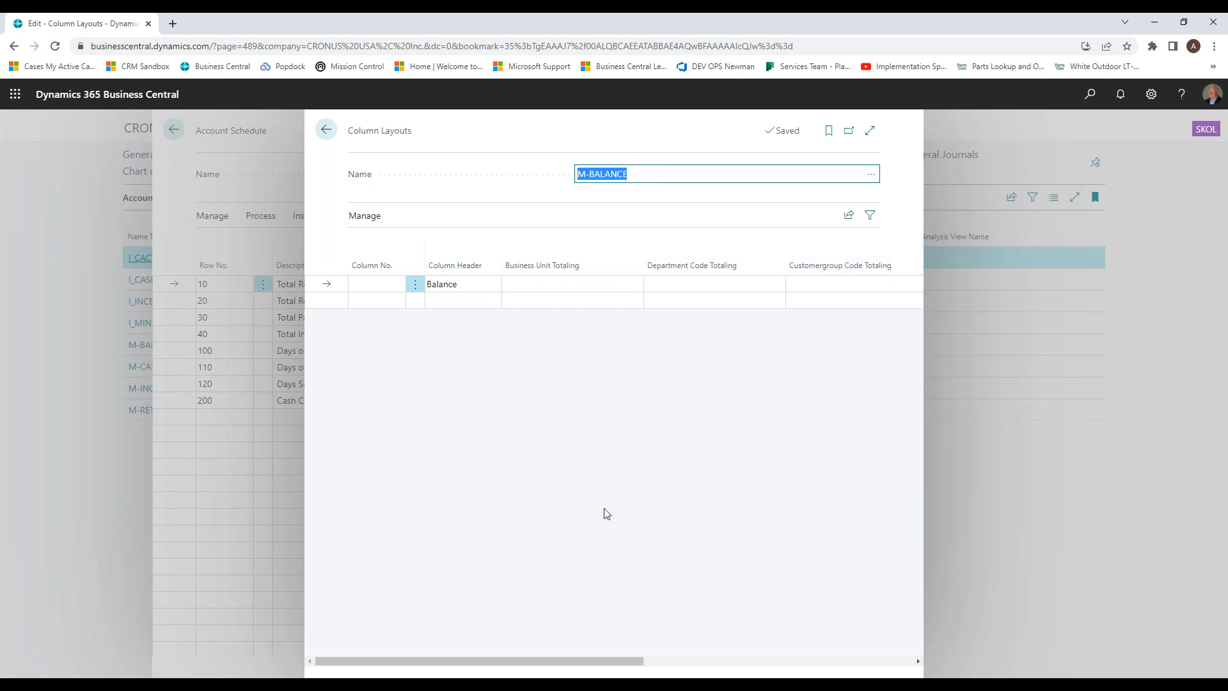
# Step: Look over the M-BALANCE column layout's fields, and return to the account schedules list
pyautogui.moveTo(543, 663)
pyautogui.mouseDown()
pyautogui.moveTo(692, 668)
pyautogui.moveTo(557, 665)
pyautogui.mouseUp()
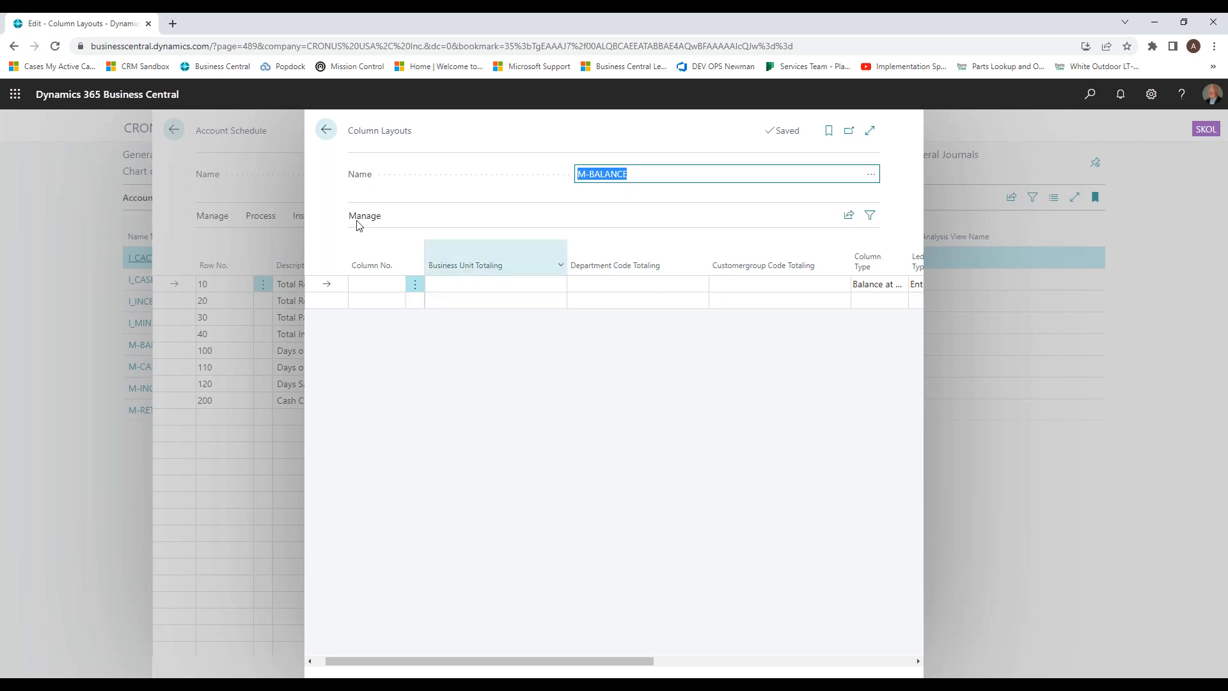
pyautogui.click(326, 131)
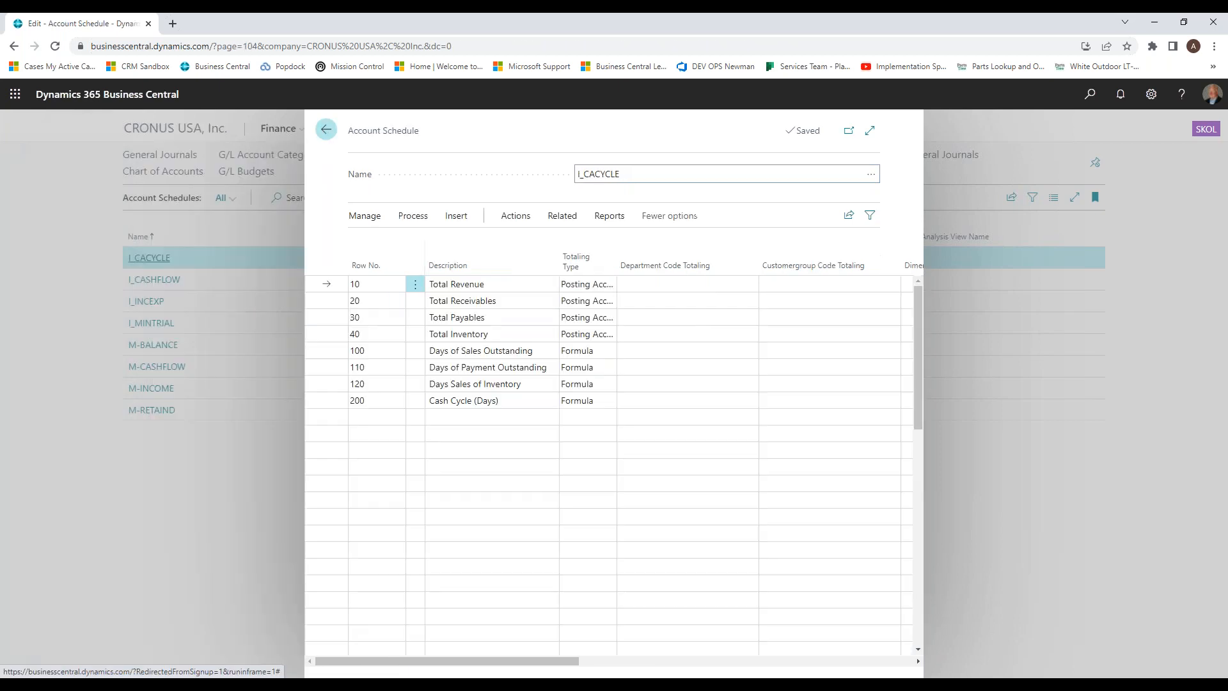
pyautogui.click(326, 130)
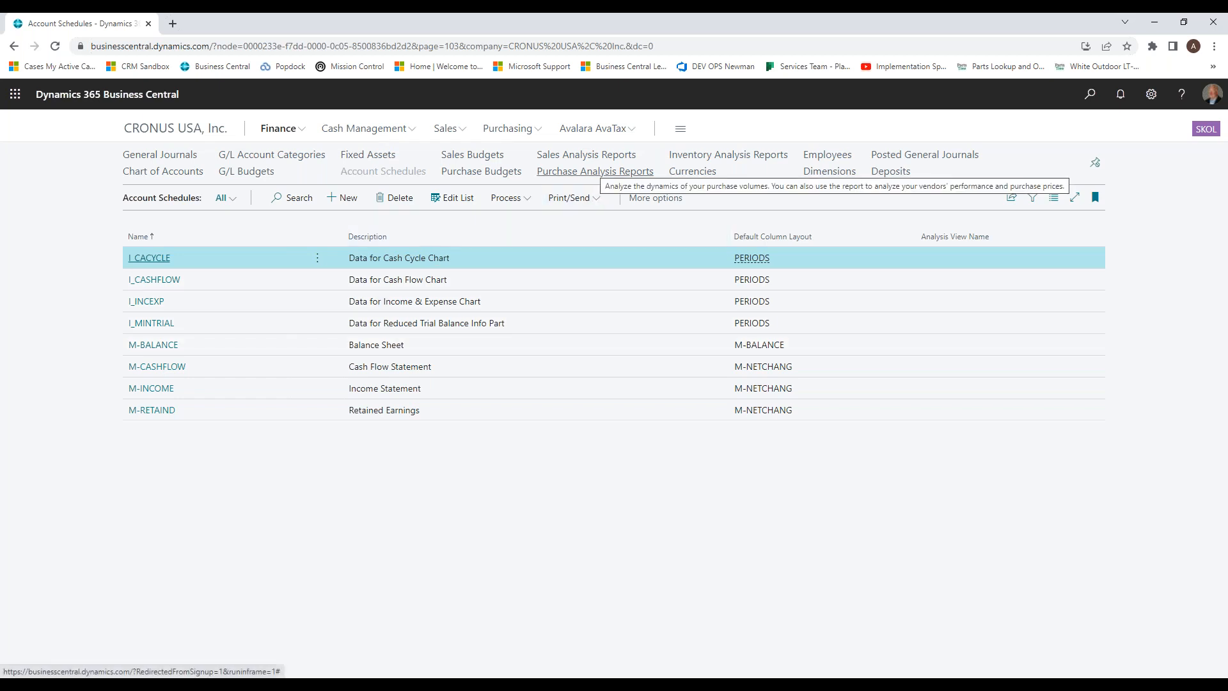
# Step: Check the Purchase Analysis Reports list, and view the reports offered for the chart of accounts
pyautogui.click(593, 173)
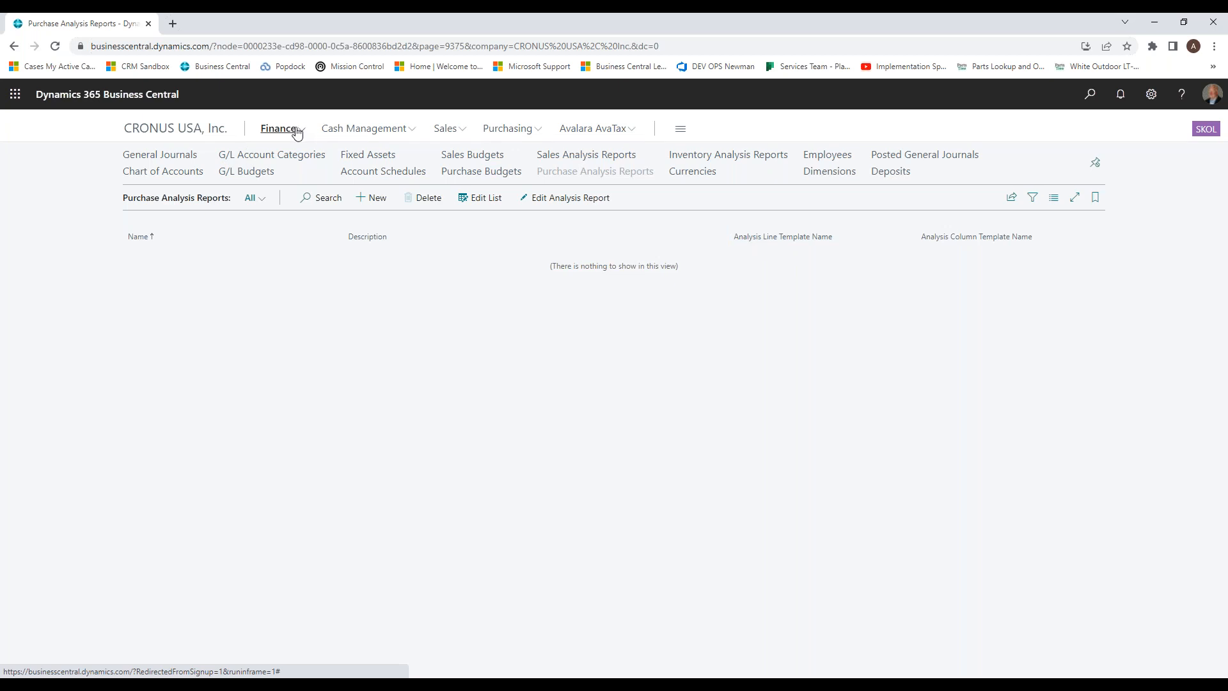
pyautogui.click(176, 173)
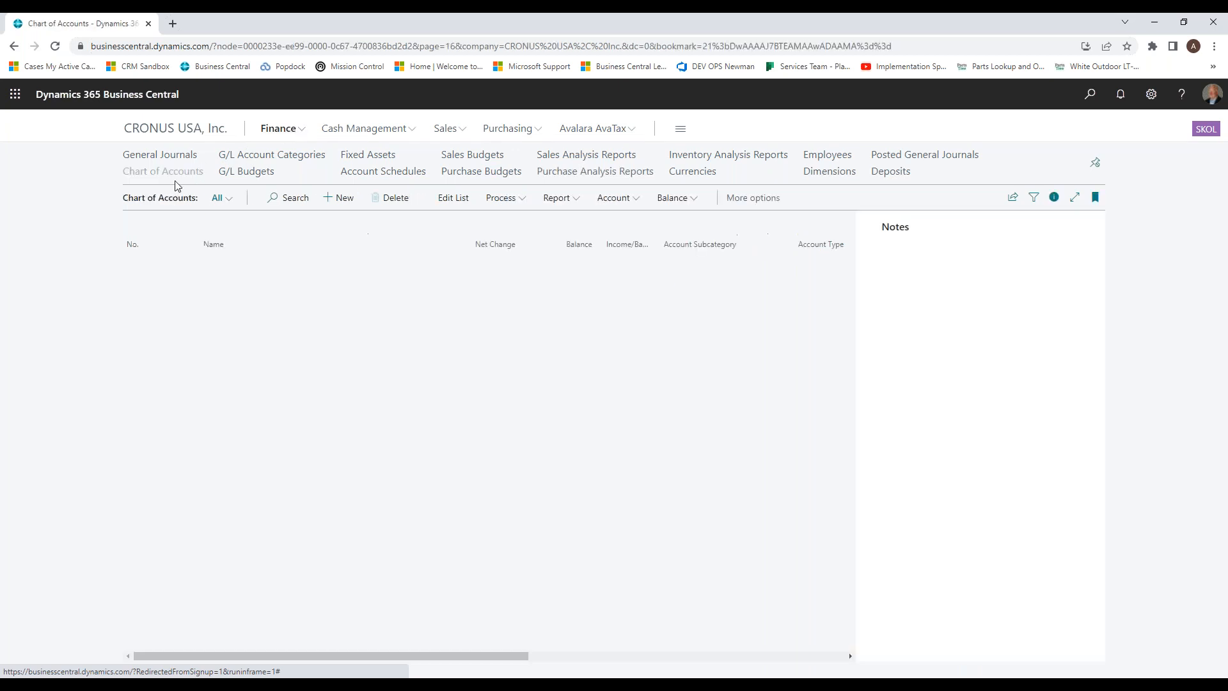
pyautogui.click(765, 203)
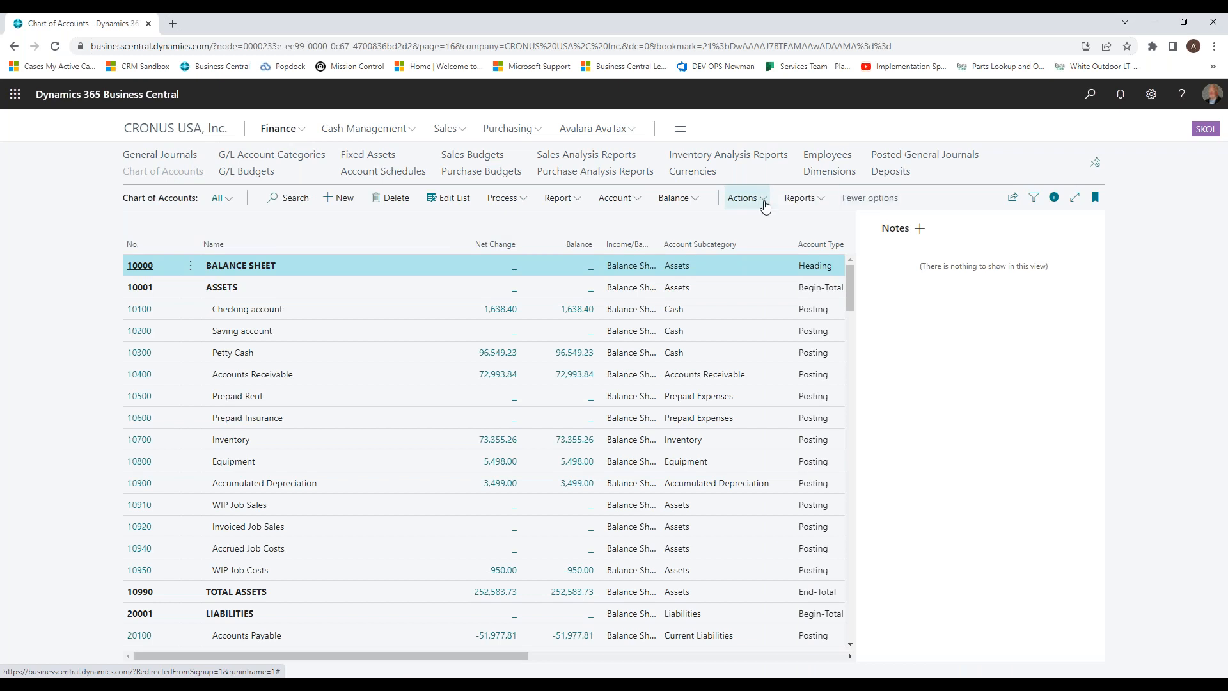
pyautogui.click(820, 202)
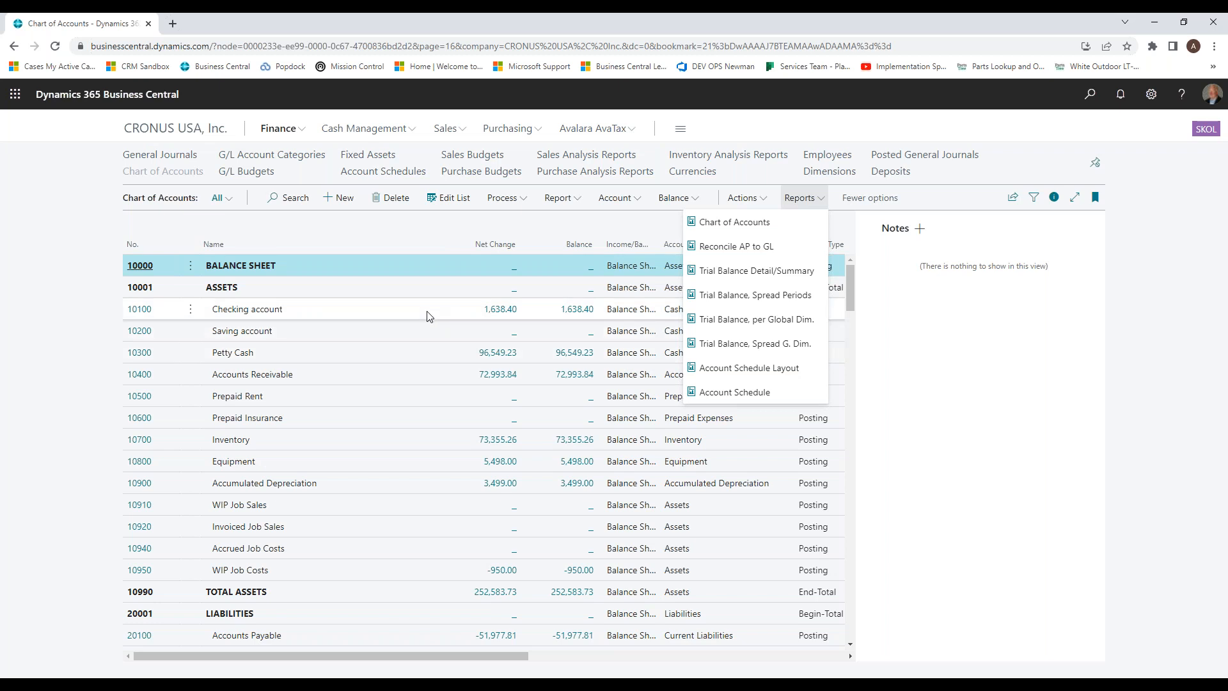
# Step: Look through the chart of accounts from the balance sheet to net income, and view its G/L register and trial balance report options
pyautogui.scroll(-3, 426, 316)
pyautogui.scroll(-10, 427, 315)
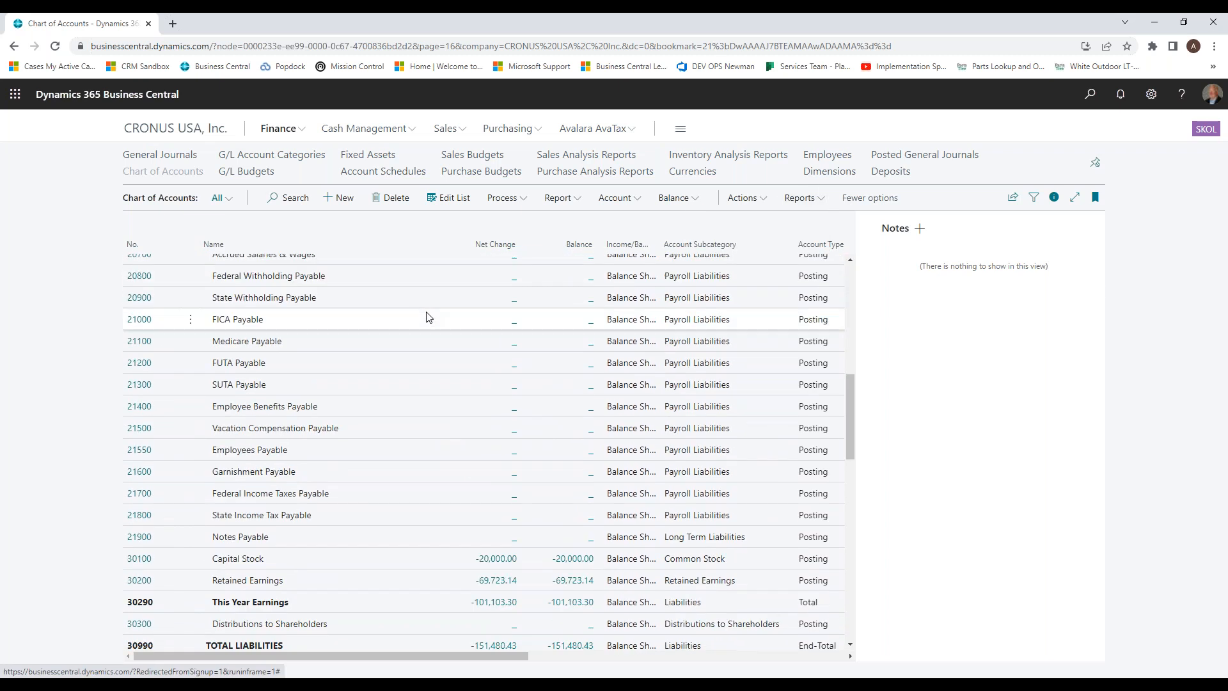
pyautogui.scroll(-10, 427, 317)
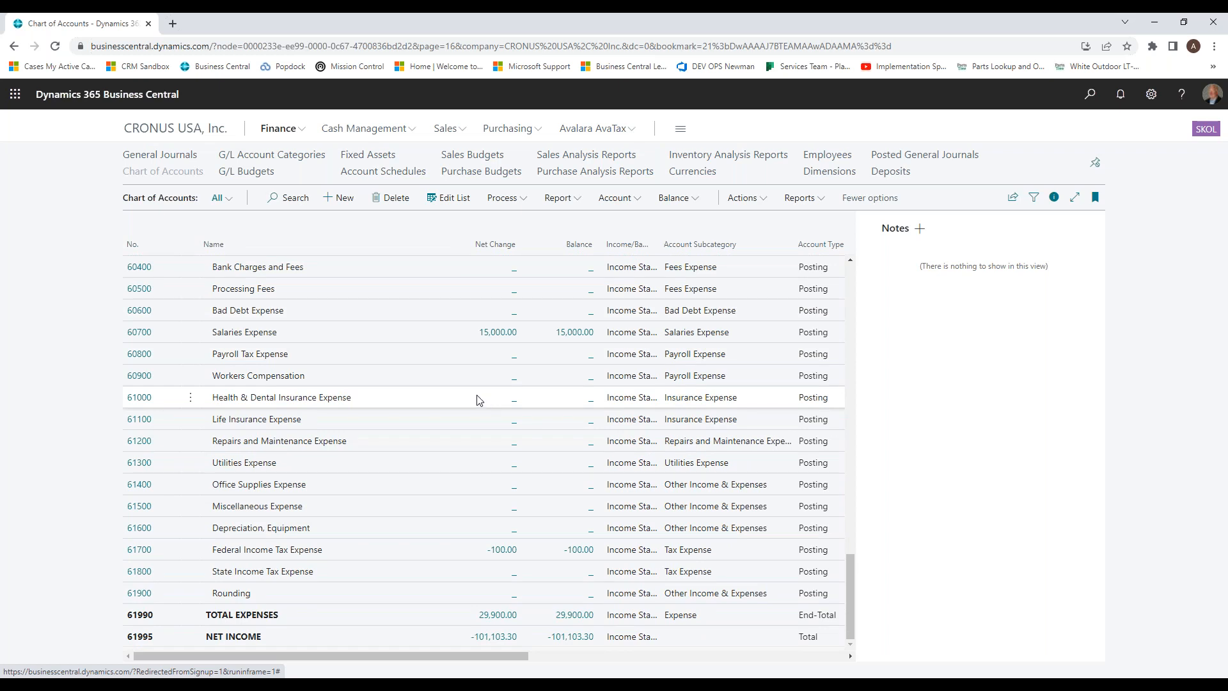
pyautogui.scroll(20, 513, 375)
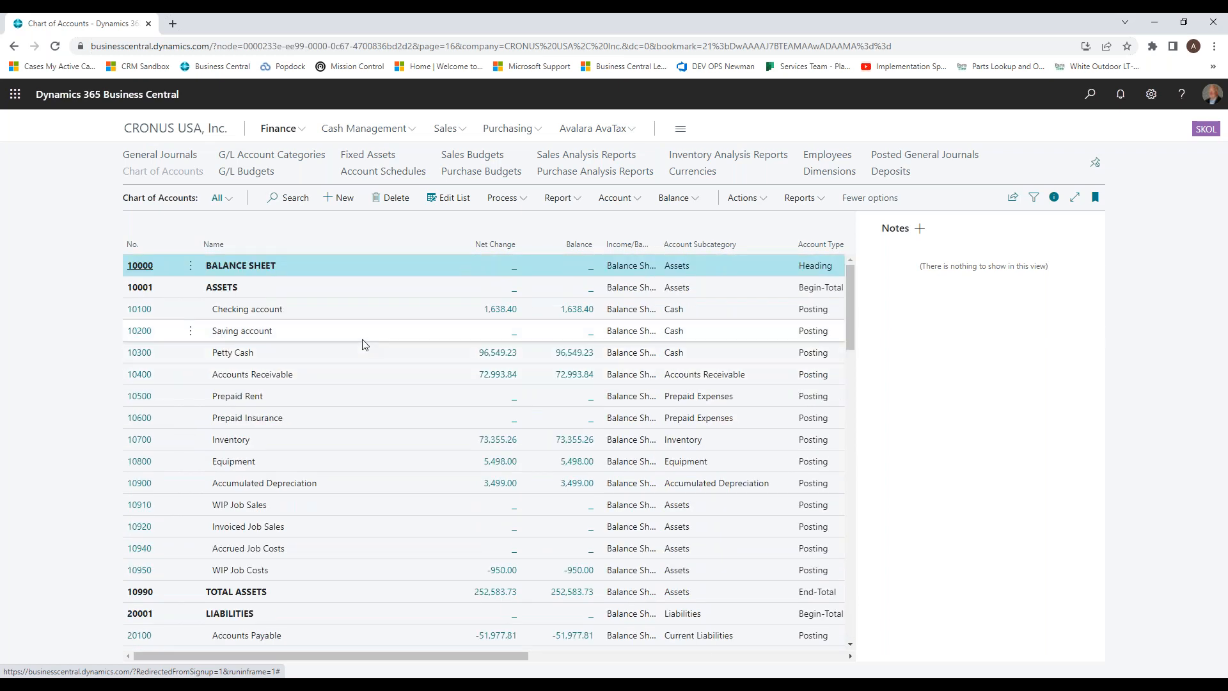
pyautogui.scroll(-20, 660, 357)
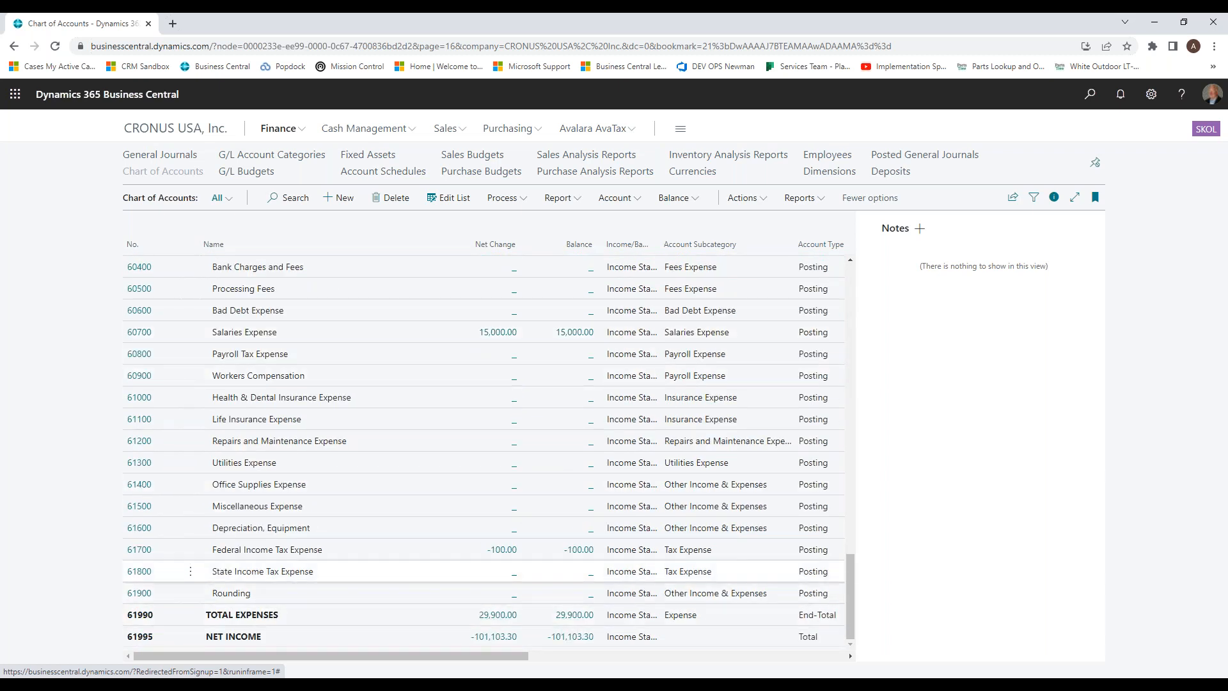
pyautogui.scroll(5, 560, 510)
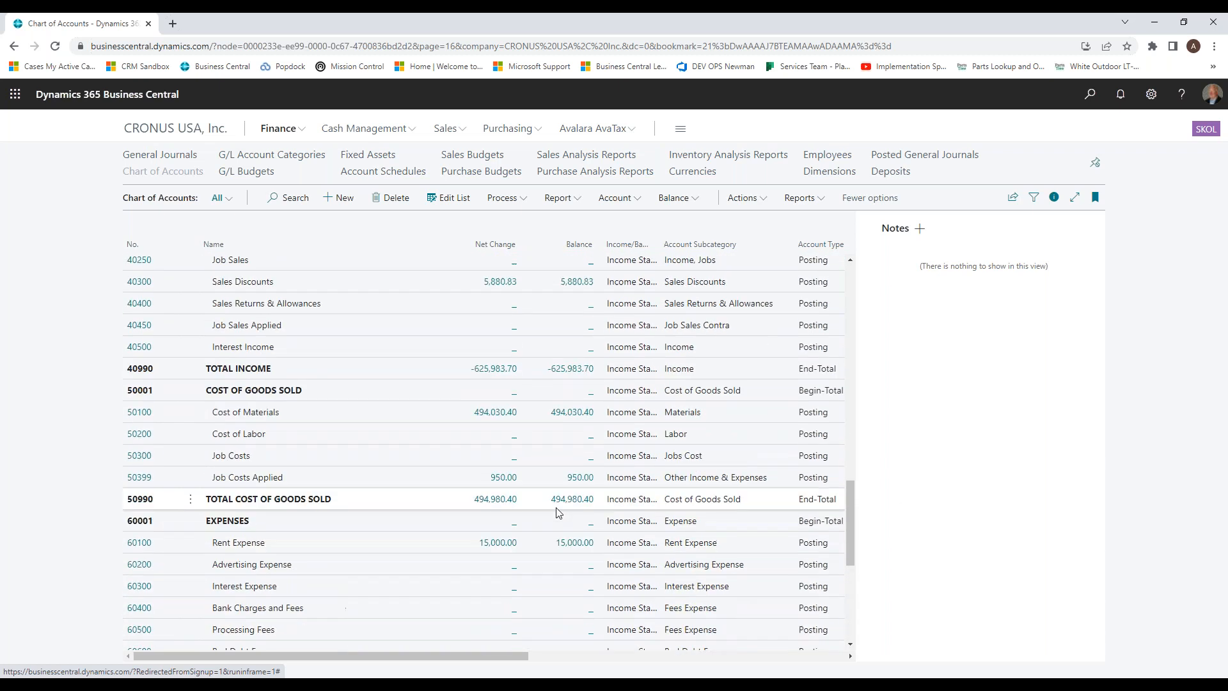
pyautogui.scroll(5, 544, 497)
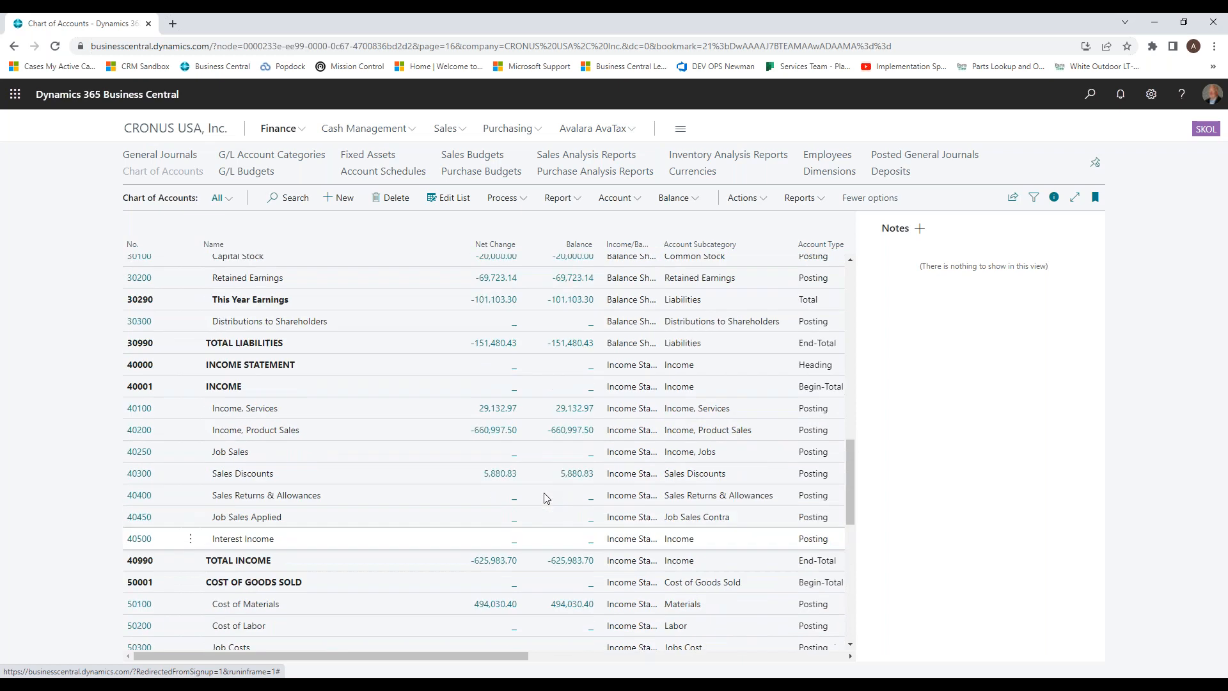
pyautogui.scroll(3, 544, 496)
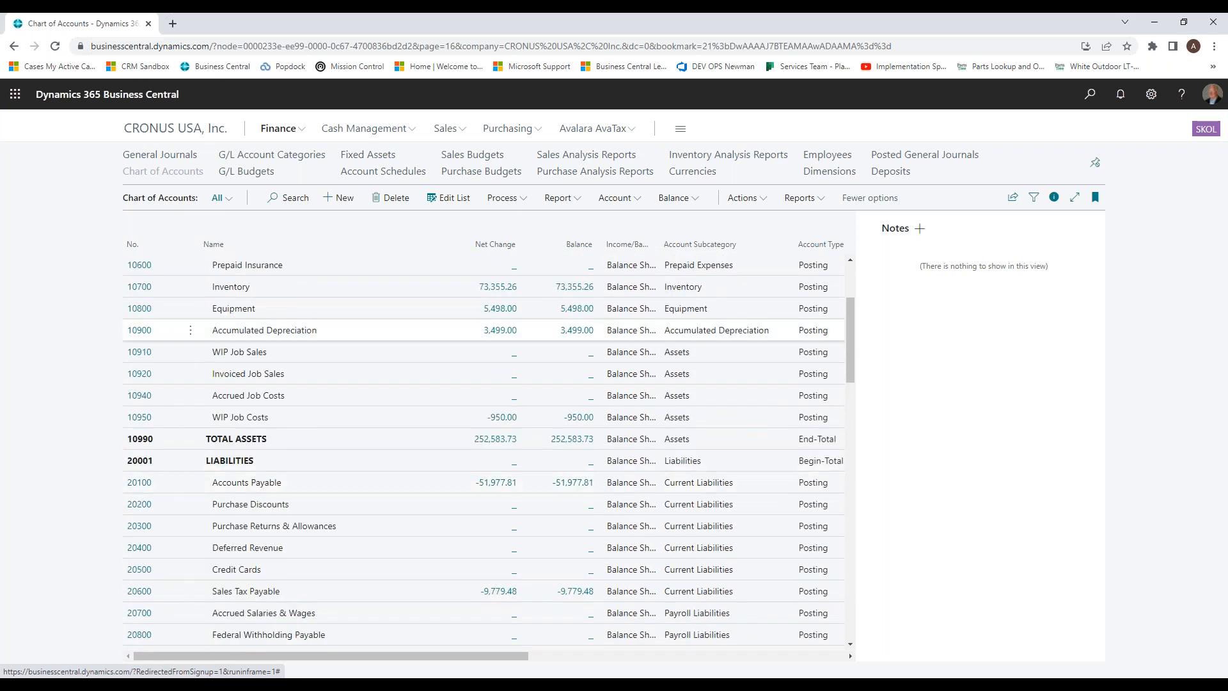
pyautogui.click(573, 201)
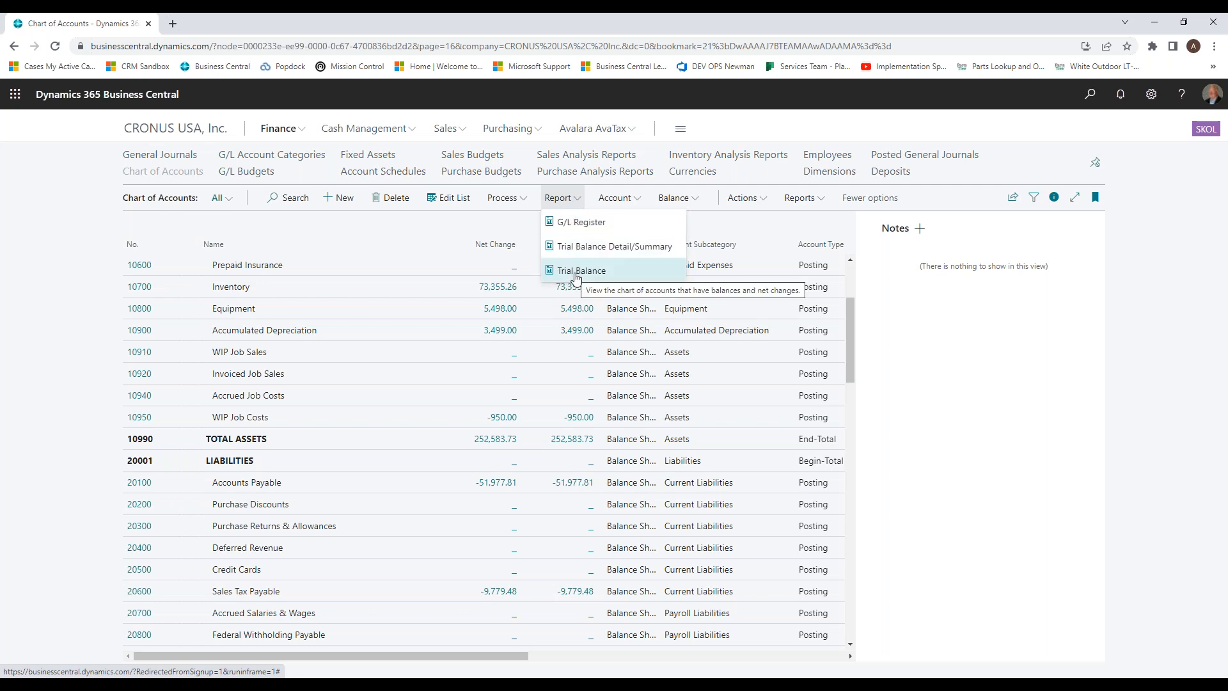
# Step: Search the application for "analysis" and show all matching pages and tasks
pyautogui.click(1092, 98)
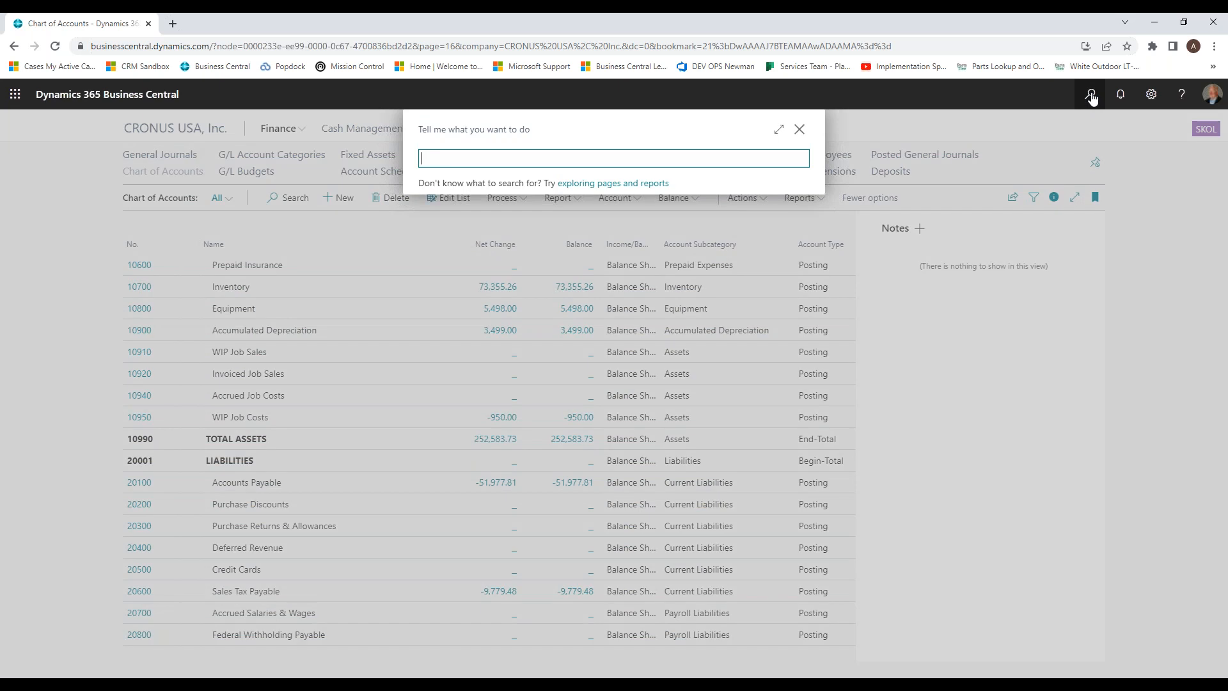
pyautogui.write('analysis')
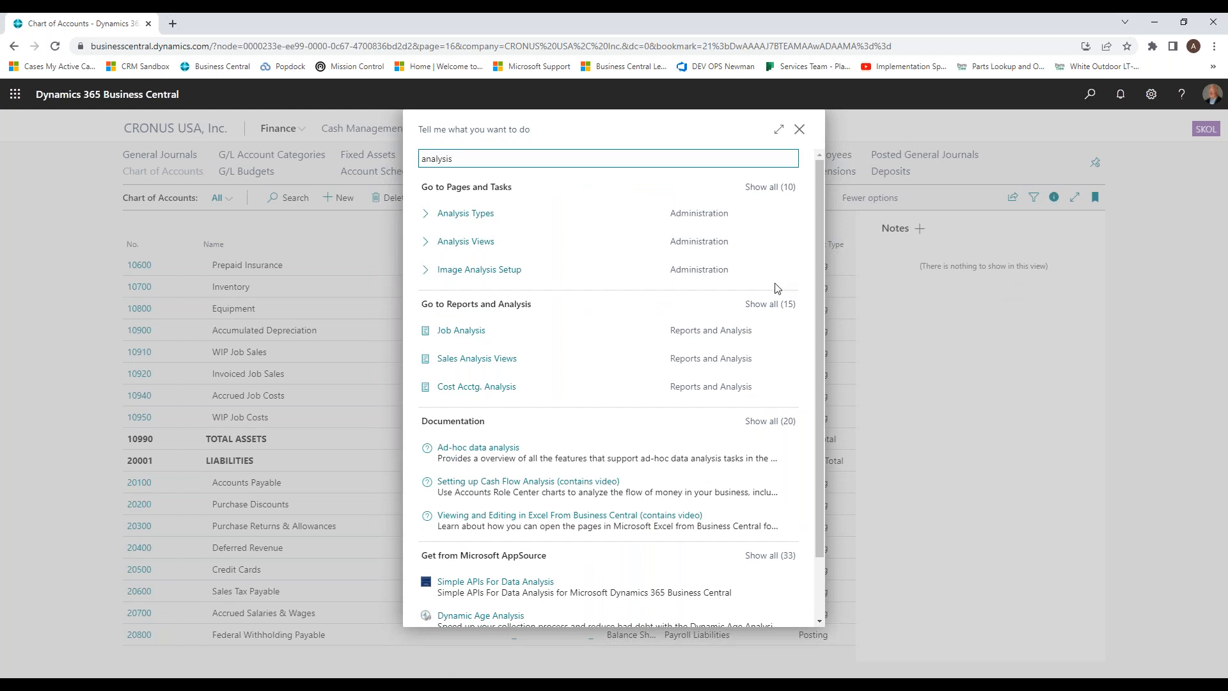
pyautogui.click(769, 188)
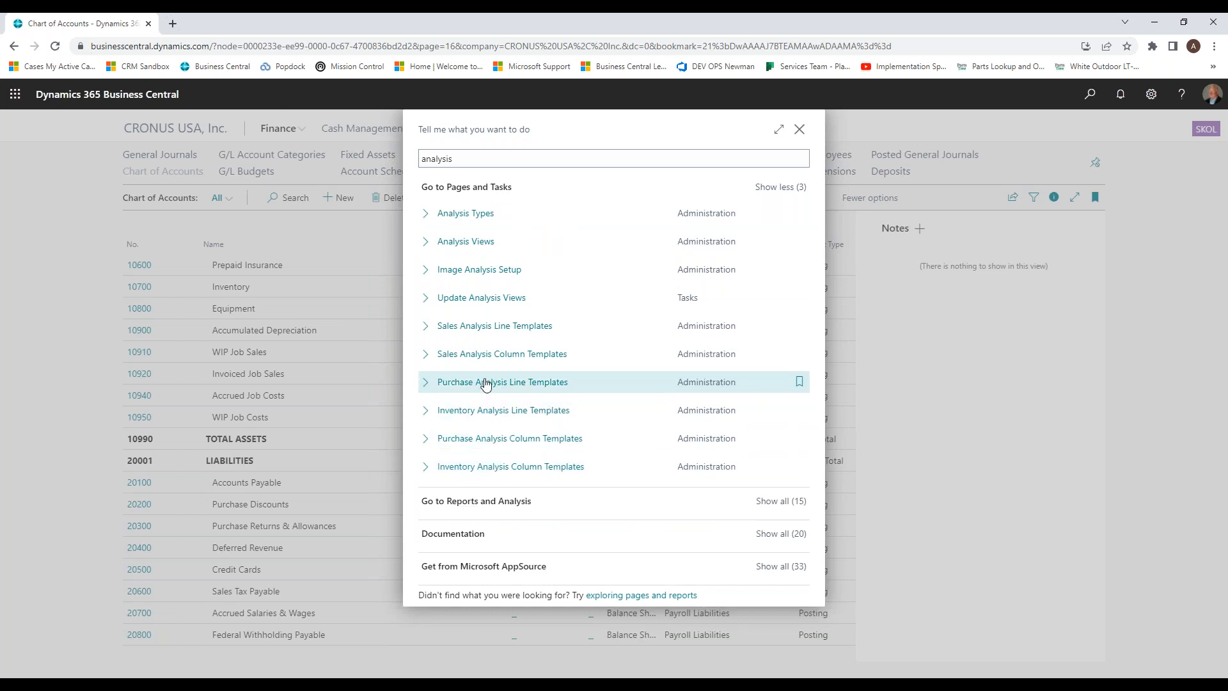
# Step: Show all matching reports and analysis entries, look through them, and close the search
pyautogui.click(783, 502)
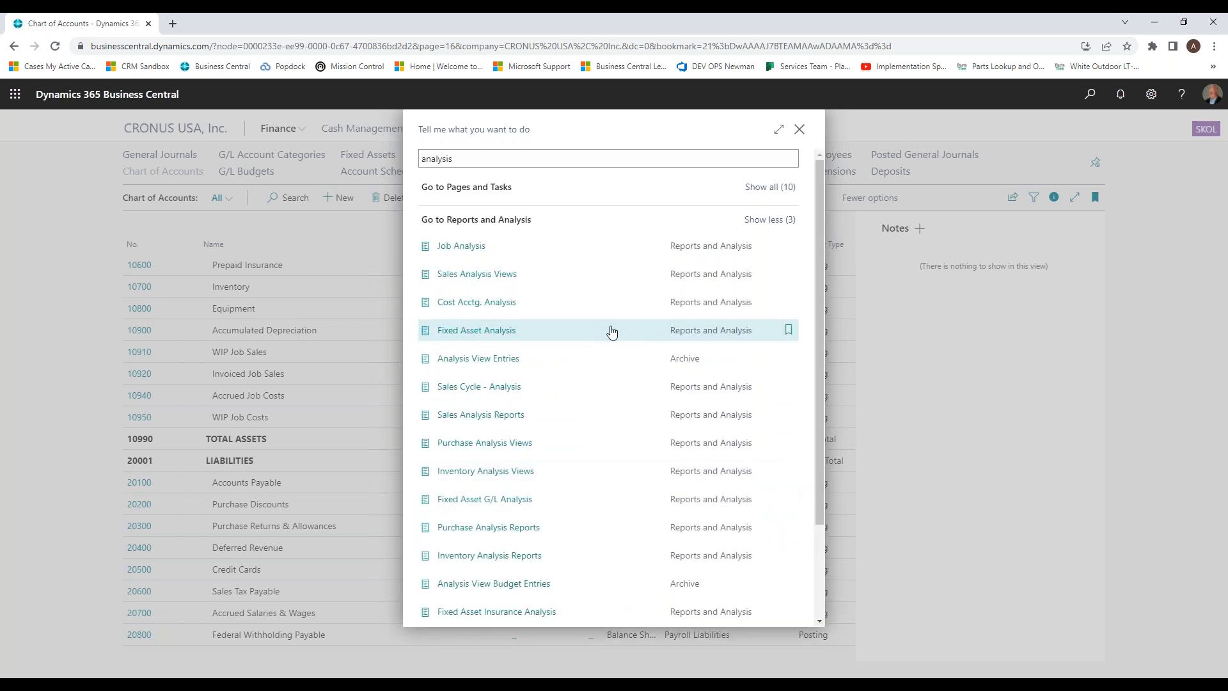
pyautogui.scroll(-2, 612, 331)
pyautogui.scroll(2, 612, 331)
pyautogui.scroll(-2, 612, 331)
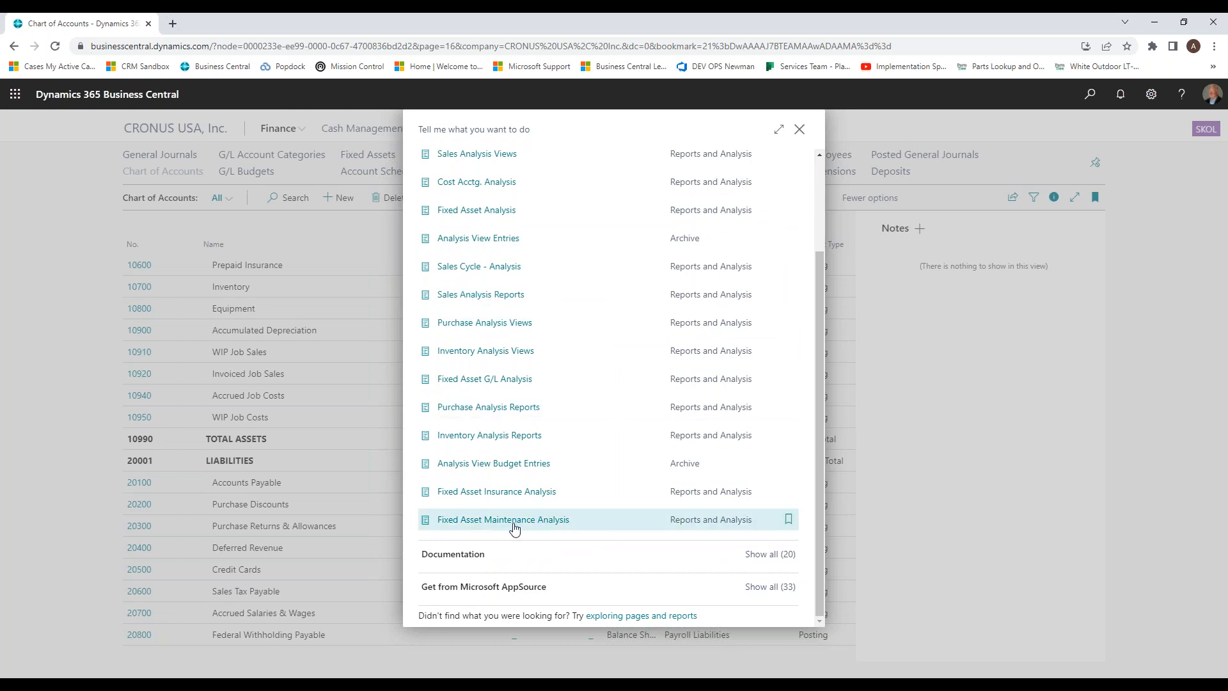
pyautogui.scroll(2, 560, 417)
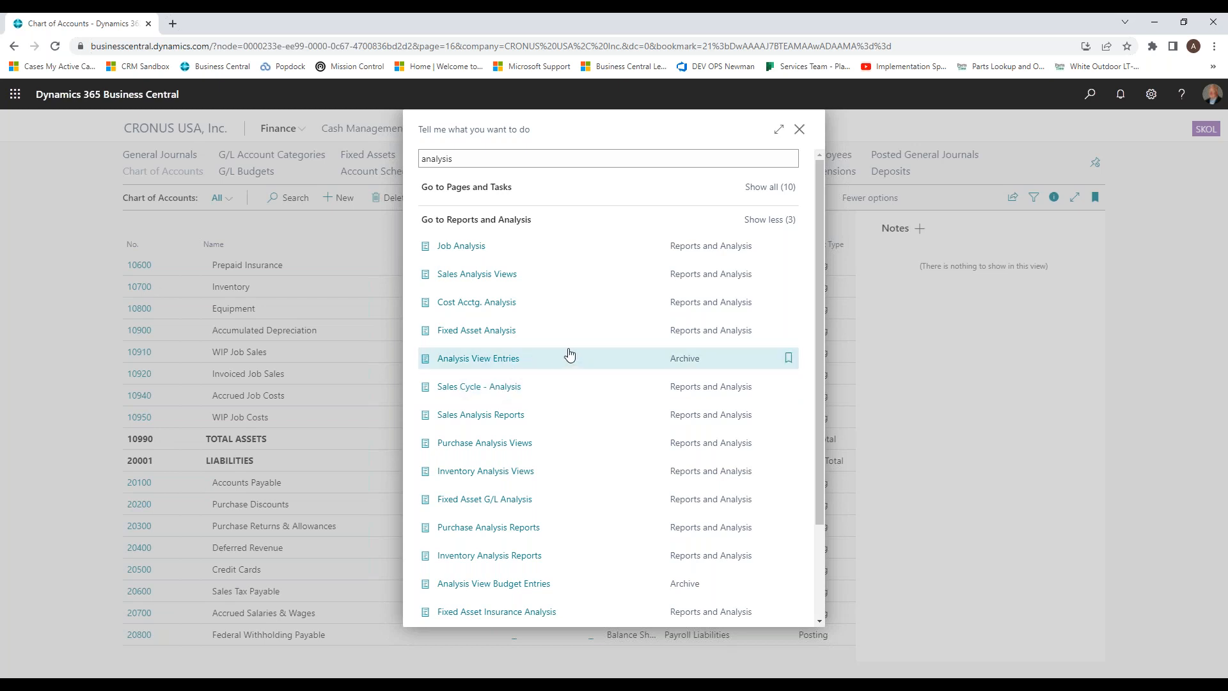
pyautogui.scroll(-2, 570, 354)
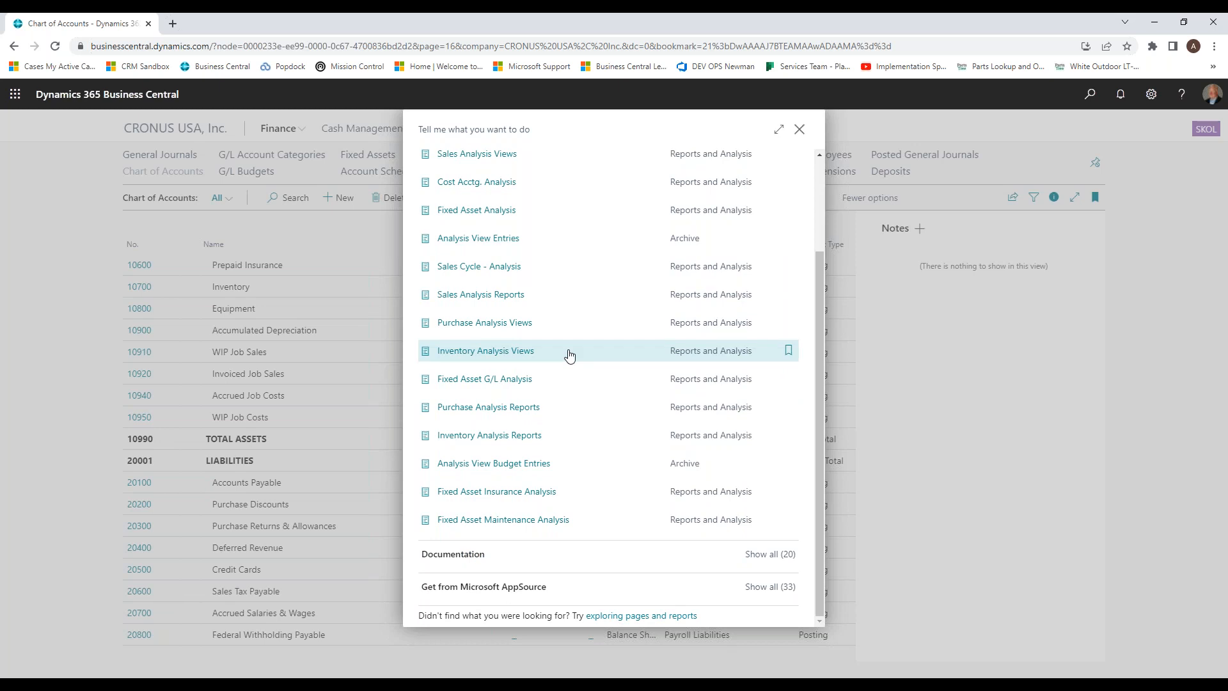
pyautogui.click(800, 130)
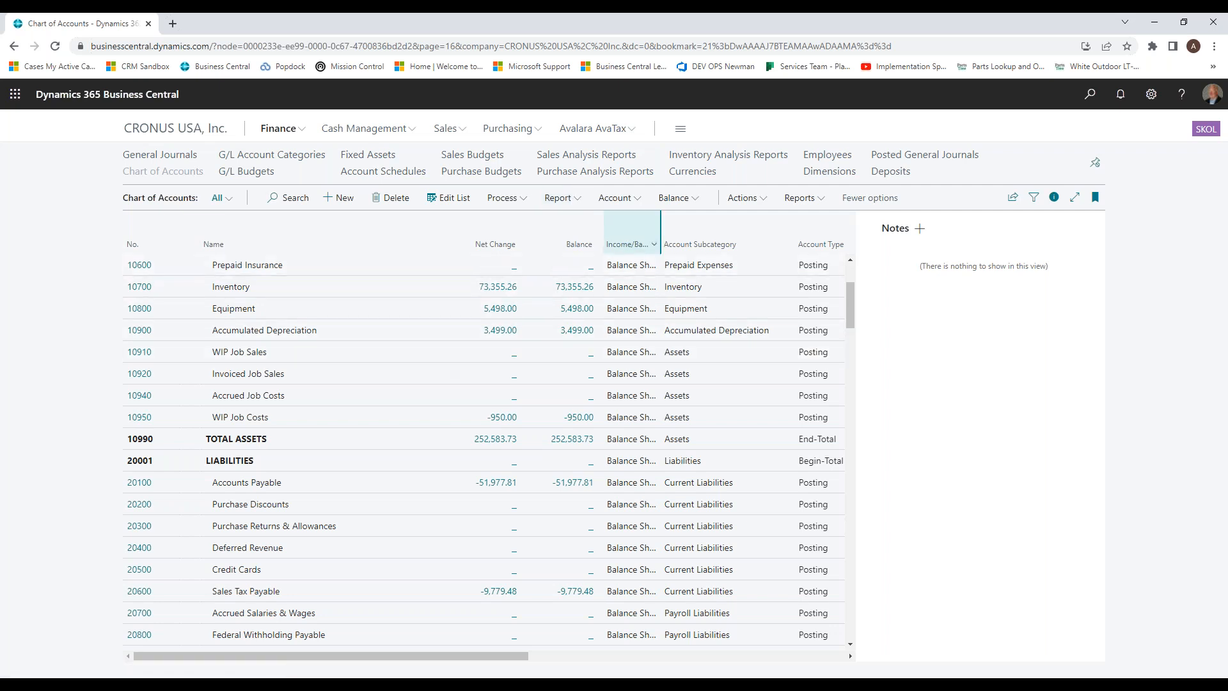
# Step: Return to the home page, and change the role in My Settings to Sales and Relationship Manager
pyautogui.moveTo(407, 238)
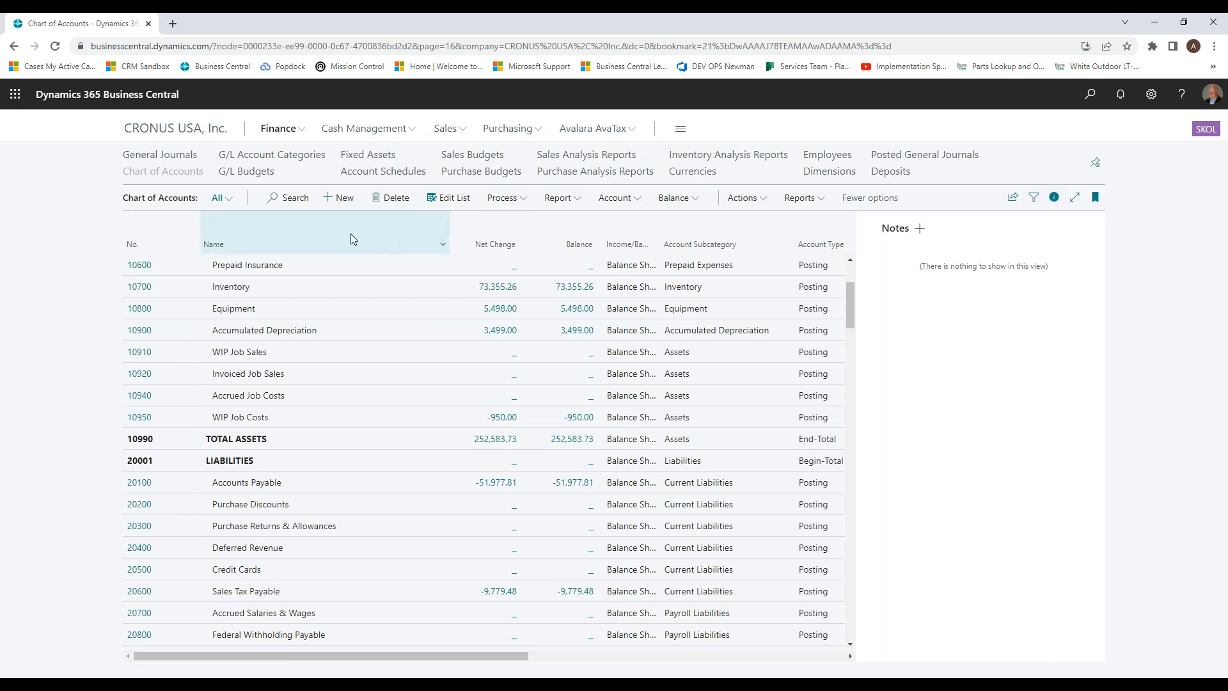
pyautogui.moveTo(350, 239)
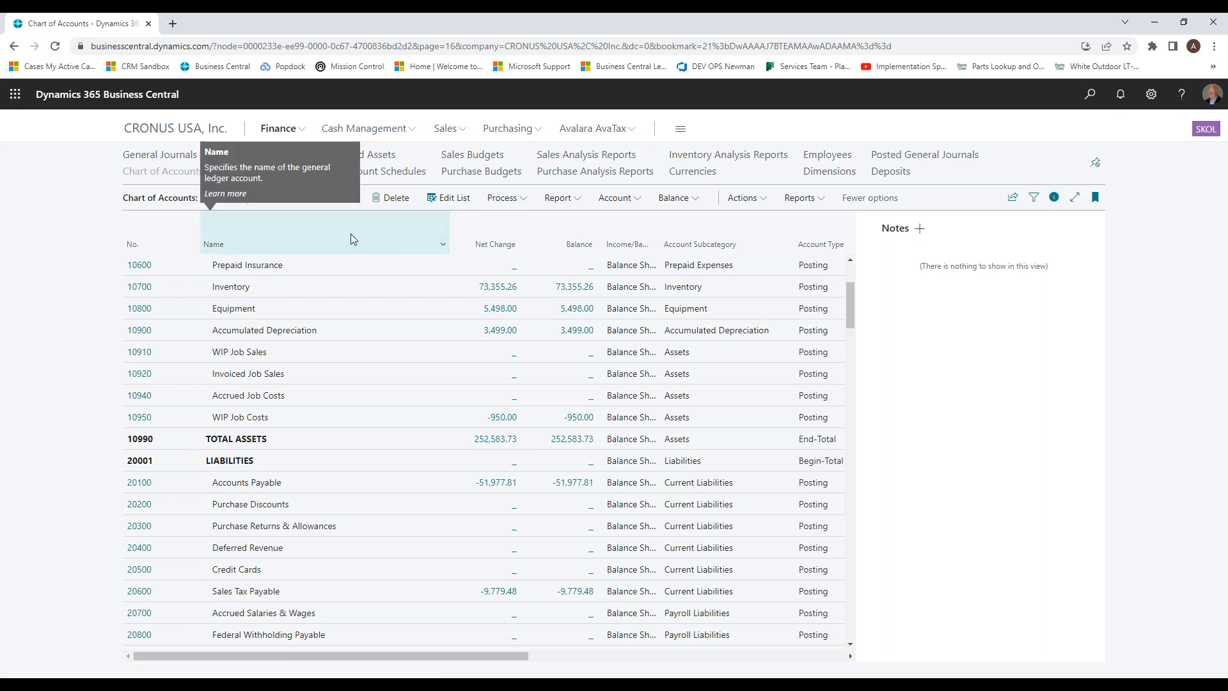
pyautogui.click(174, 130)
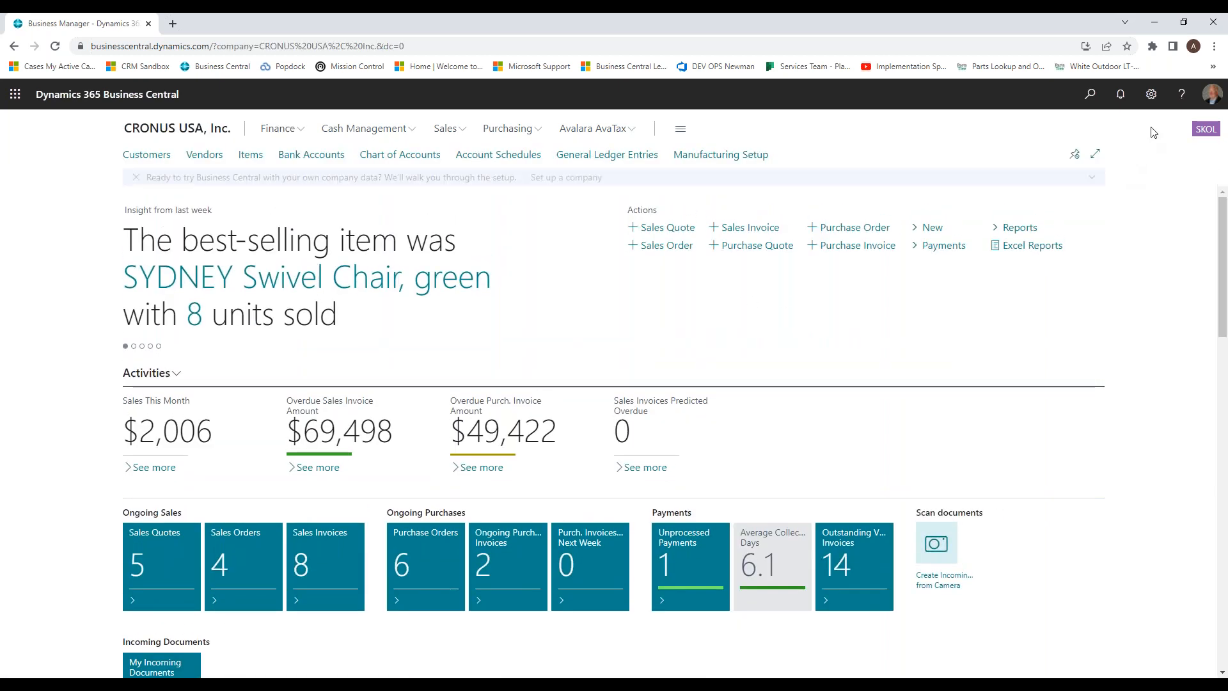
pyautogui.click(1150, 96)
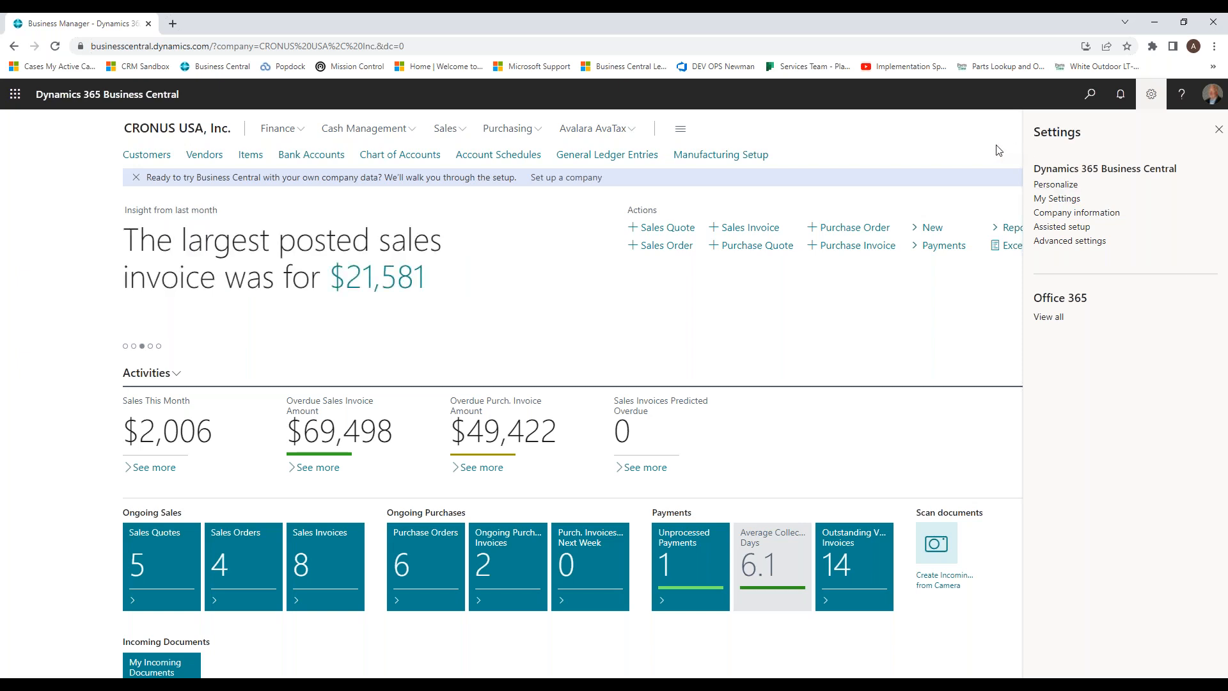
pyautogui.click(1058, 200)
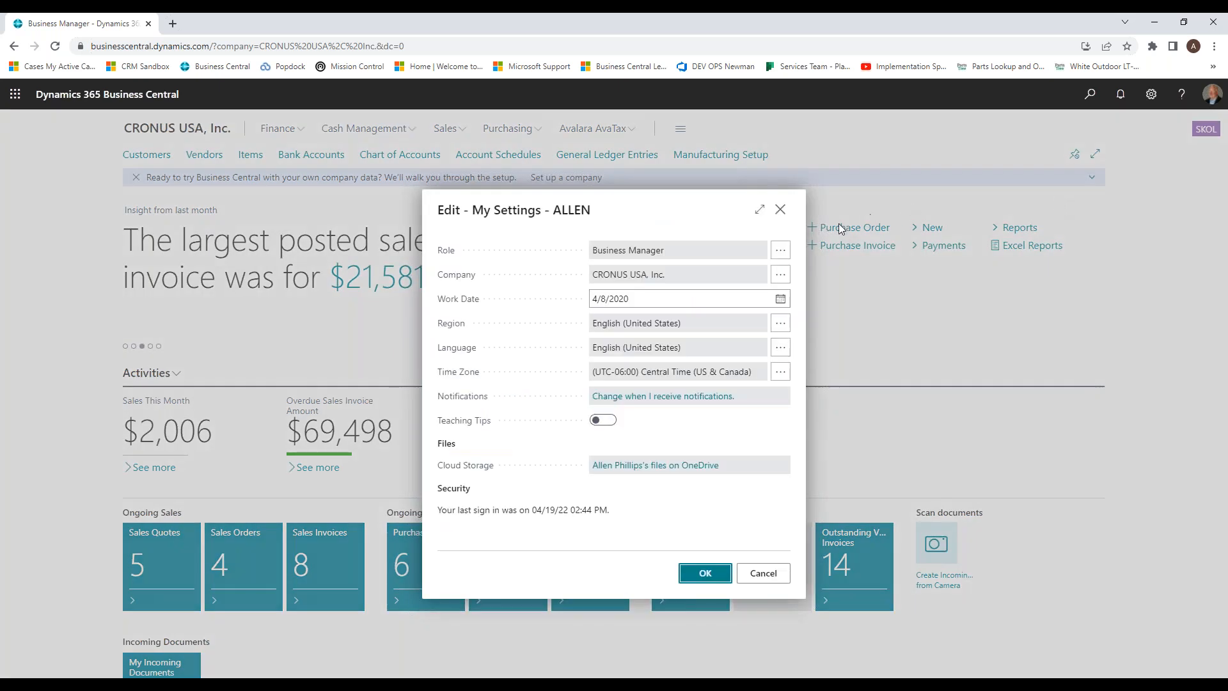
pyautogui.click(780, 250)
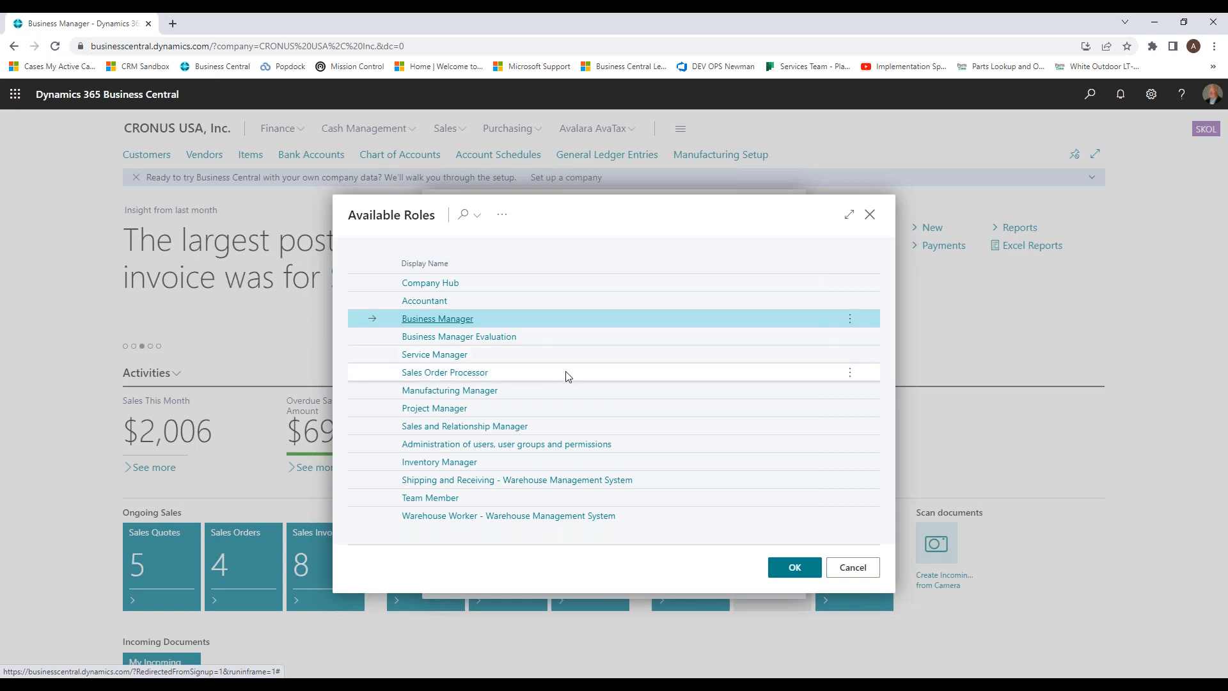
pyautogui.click(437, 427)
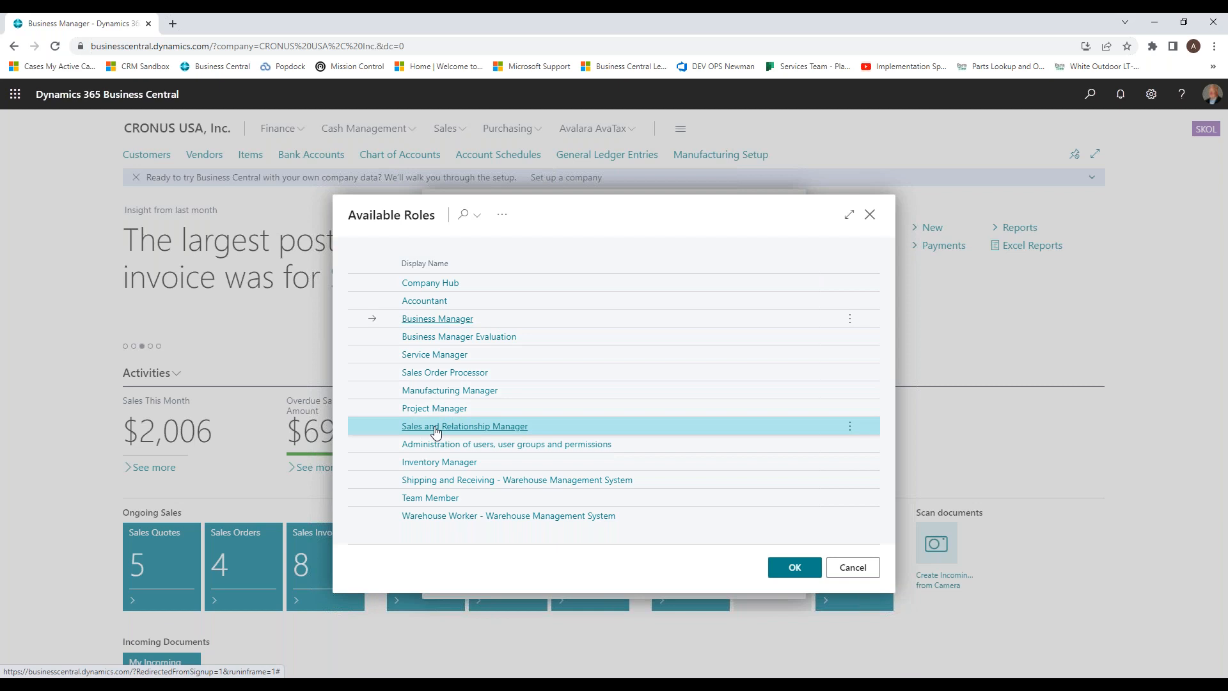
pyautogui.click(703, 573)
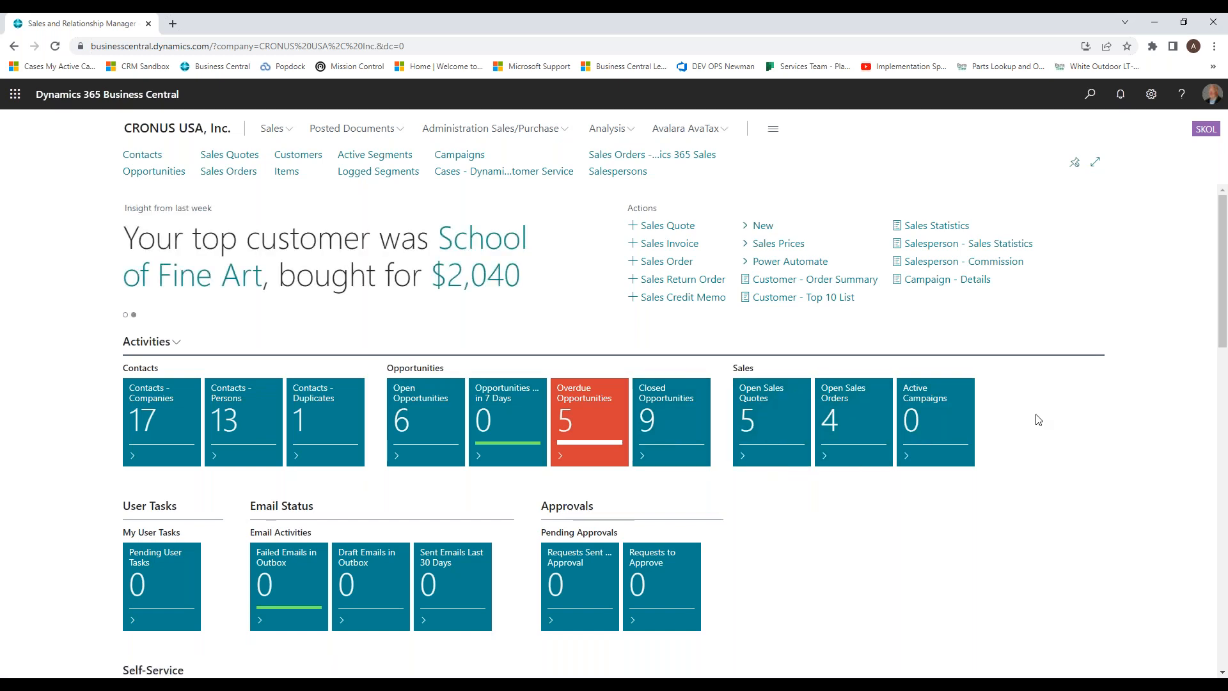
# Step: View the Analysis options of the Sales and Relationship Manager home page and look through its sales pipeline, opportunities and Power BI sections
pyautogui.click(631, 130)
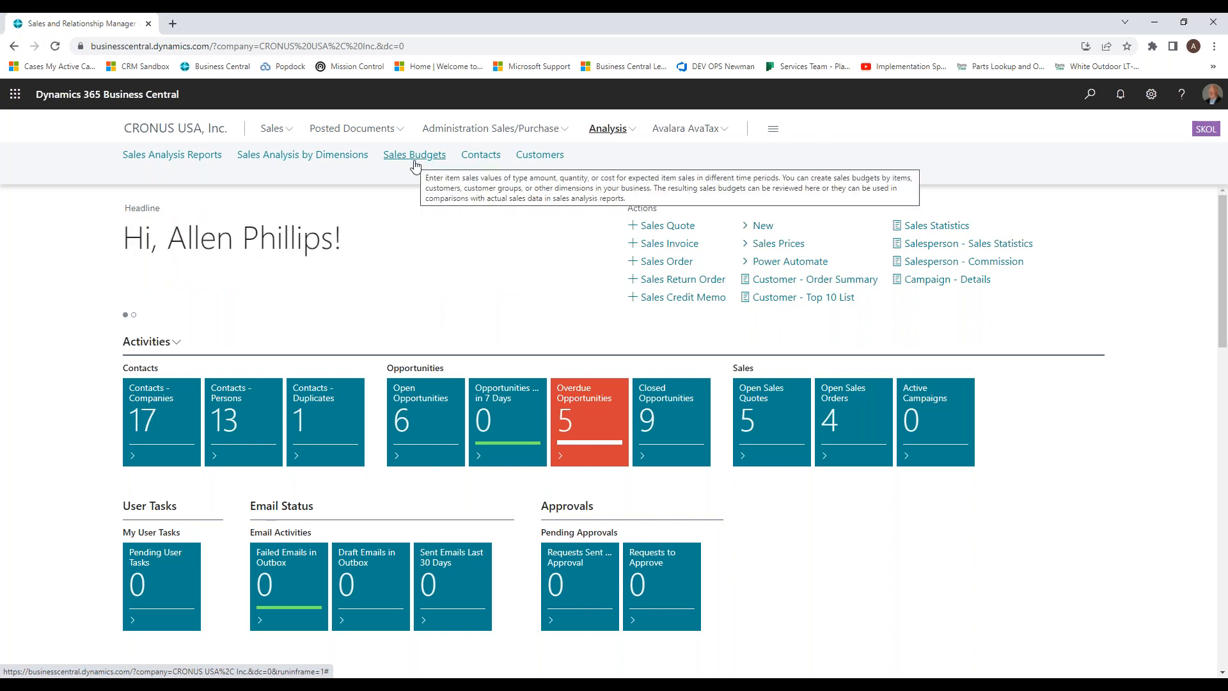
pyautogui.scroll(-7, 1055, 431)
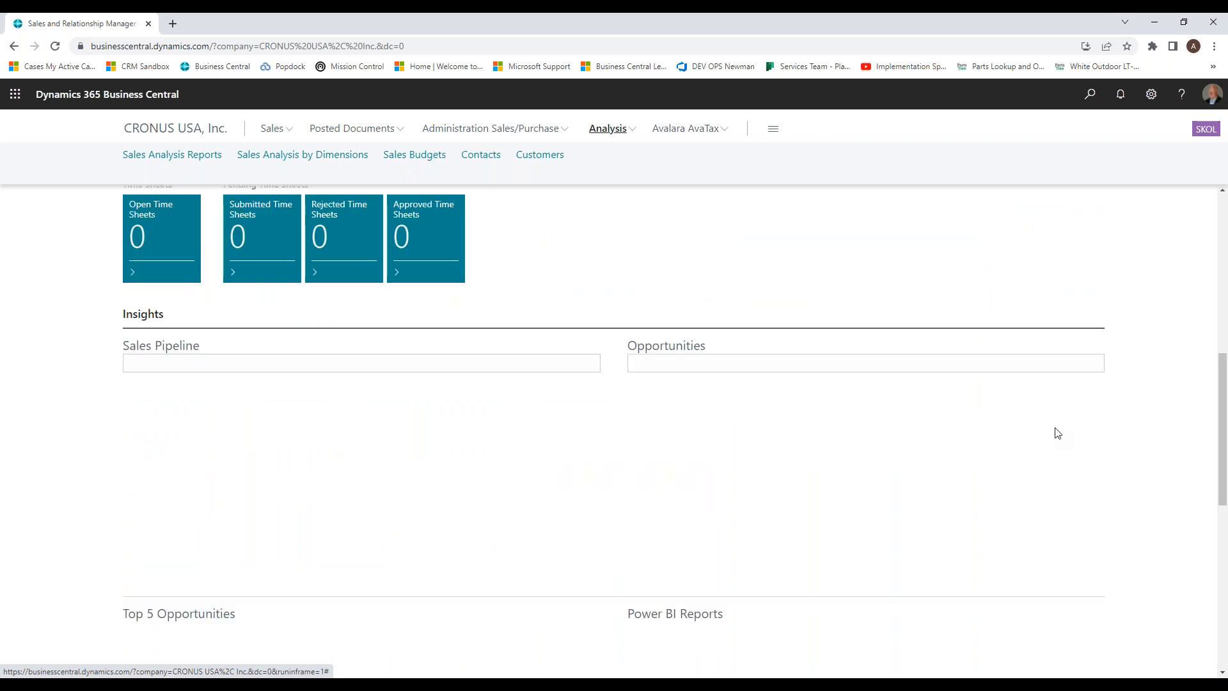
pyautogui.scroll(-3, 940, 353)
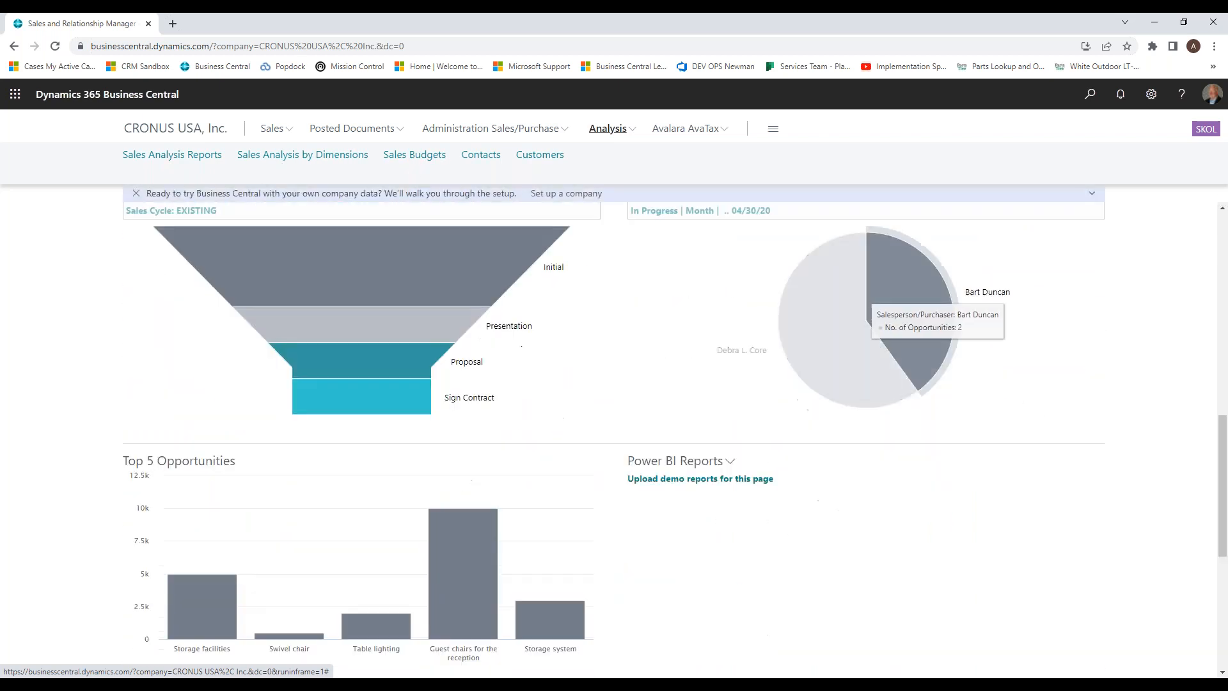
pyautogui.scroll(5, 940, 354)
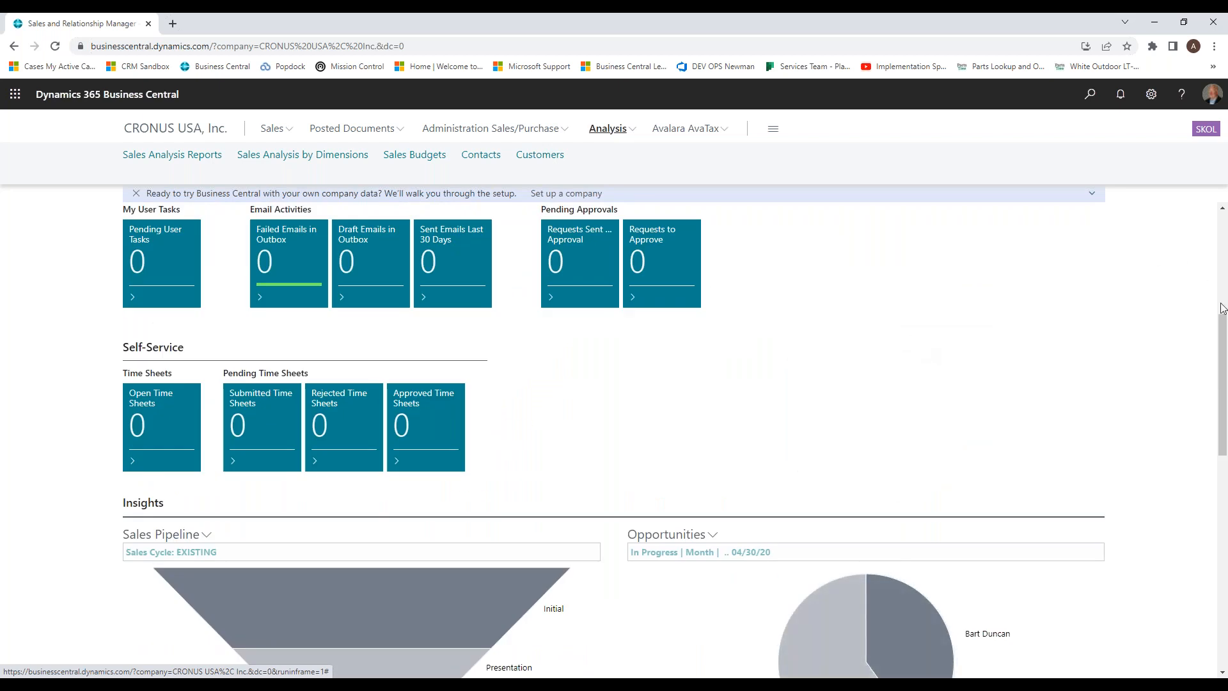
pyautogui.moveTo(1224, 335); pyautogui.dragTo(1209, 380)
pyautogui.scroll(-5, 811, 424)
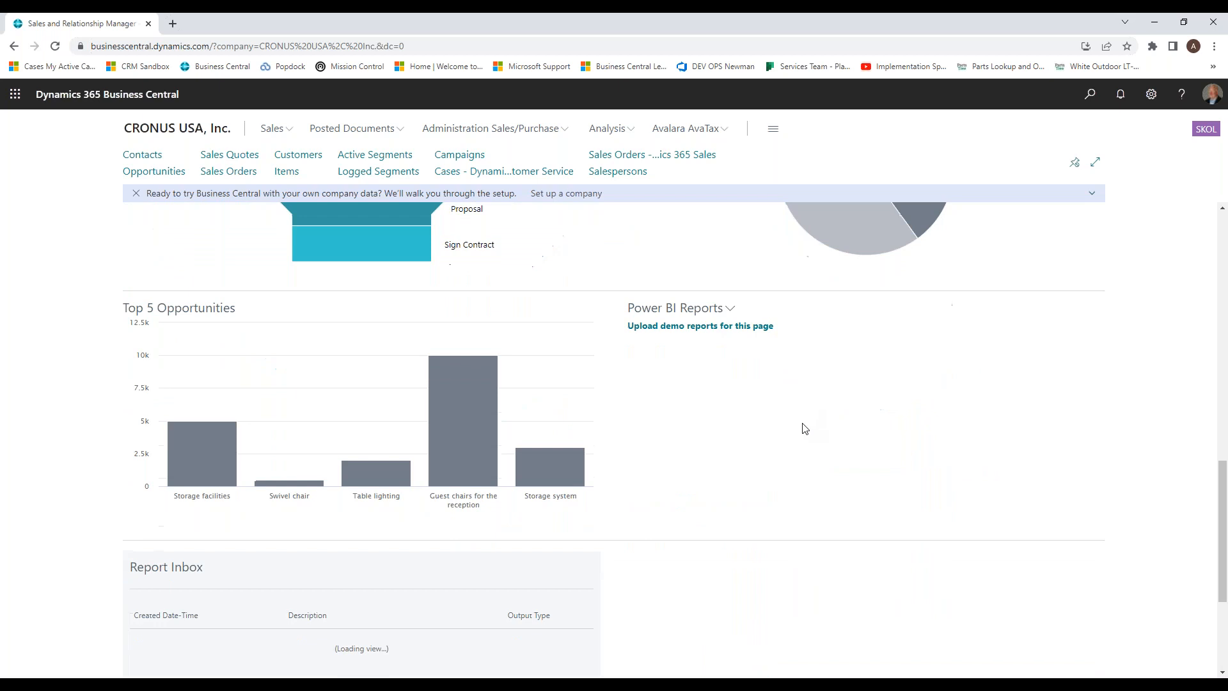
pyautogui.scroll(10, 579, 414)
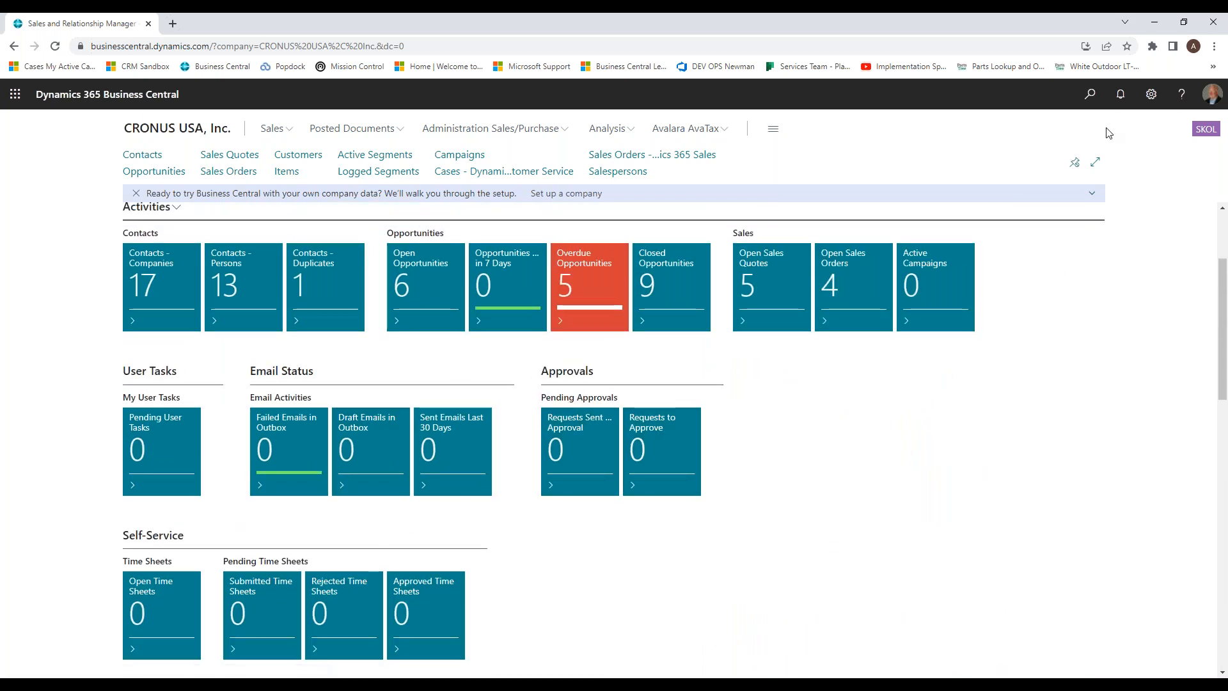
# Step: Change the role in My Settings to Service Manager
pyautogui.click(1091, 96)
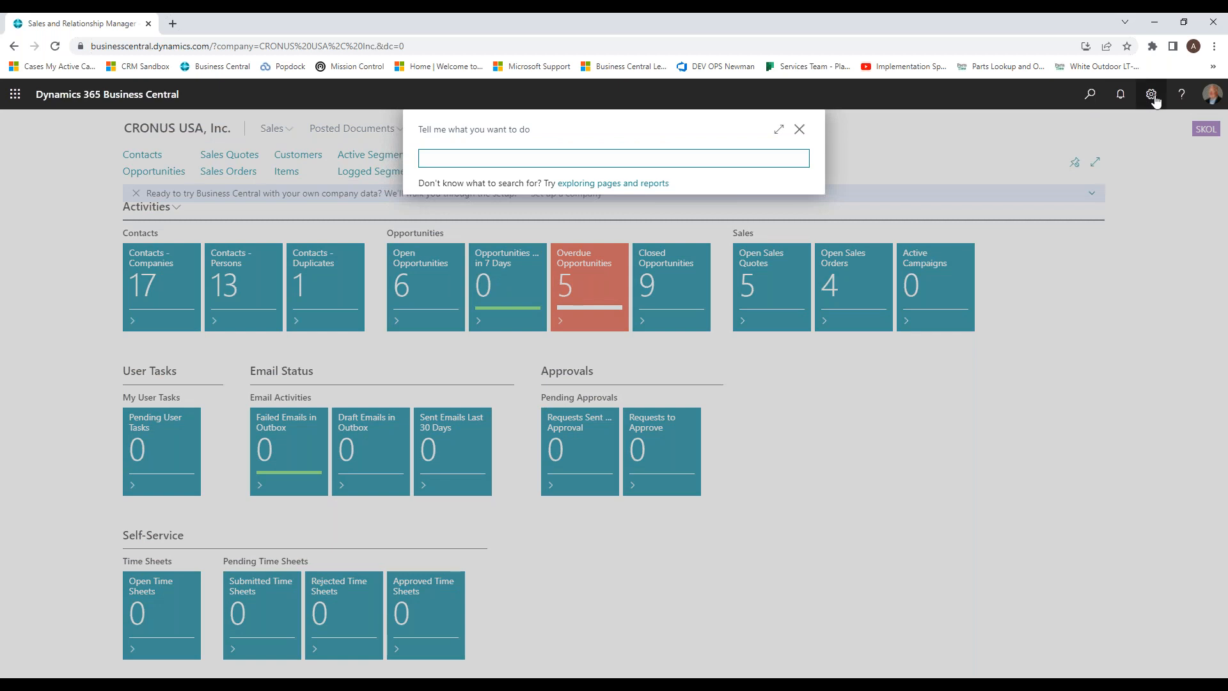
pyautogui.click(1154, 96)
pyautogui.click(1059, 199)
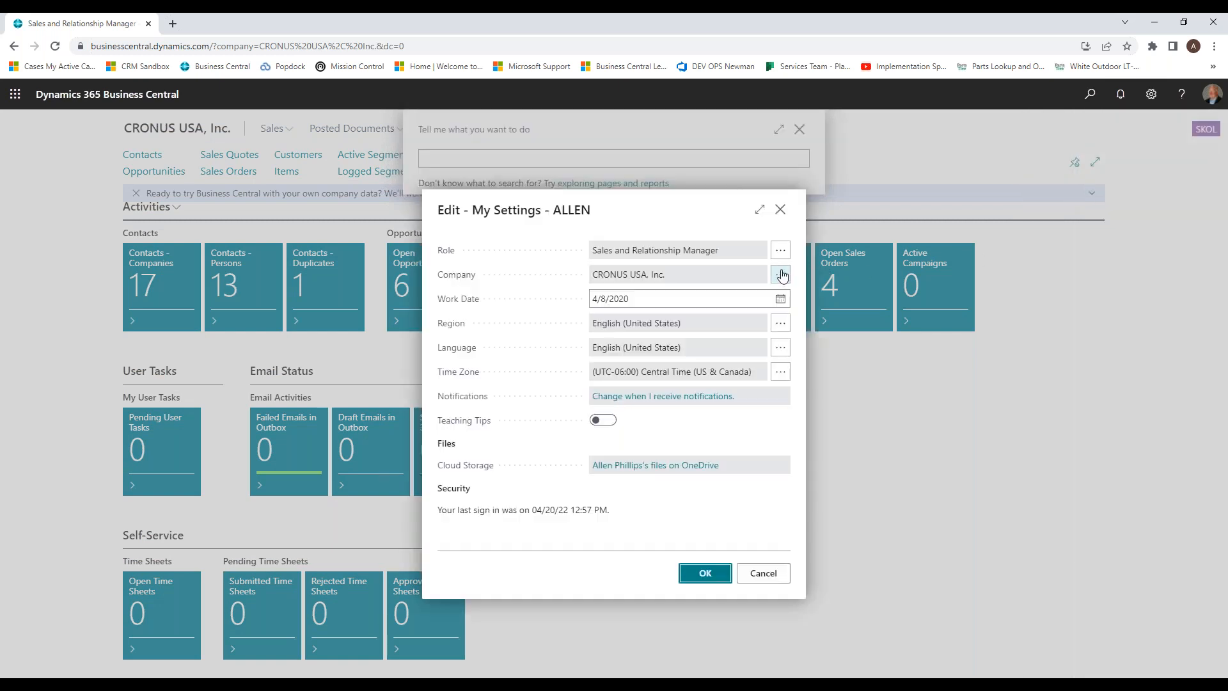
pyautogui.click(783, 256)
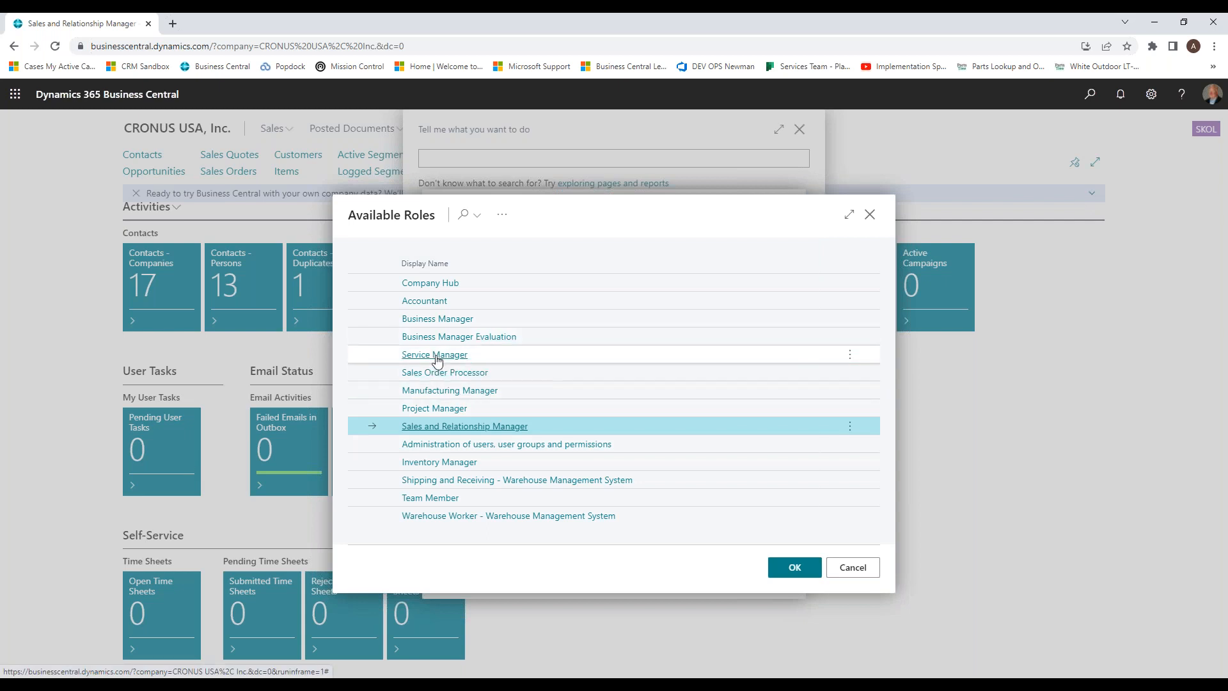
pyautogui.click(435, 356)
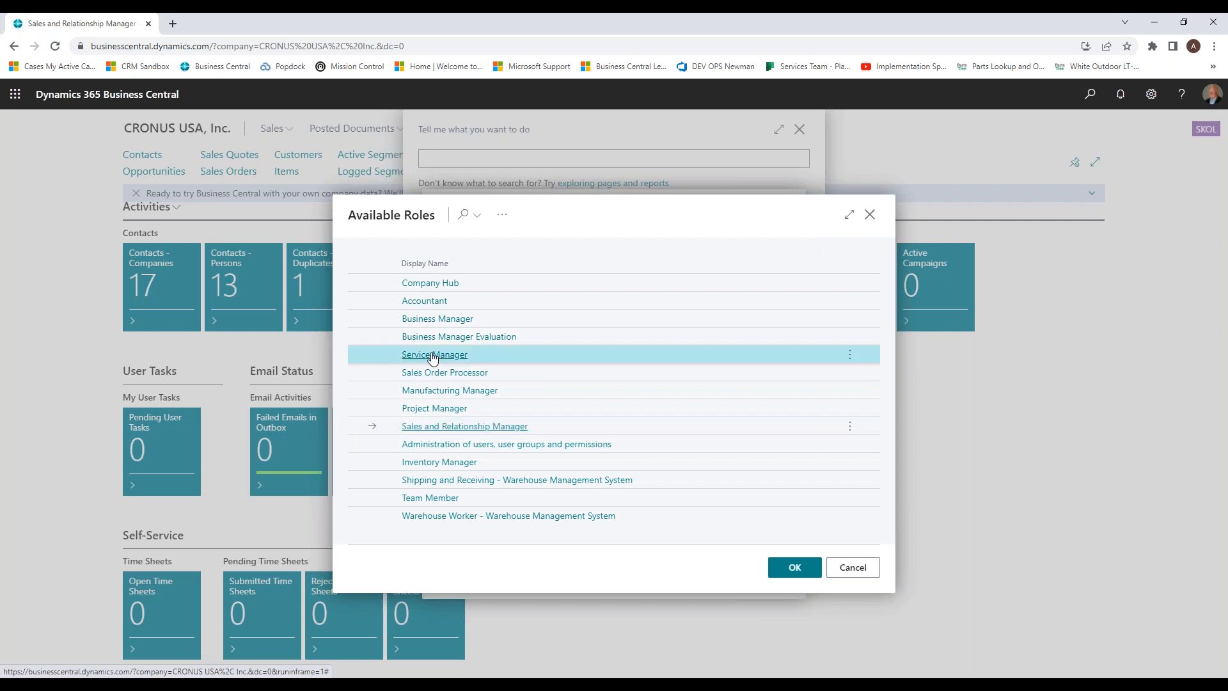
pyautogui.click(715, 567)
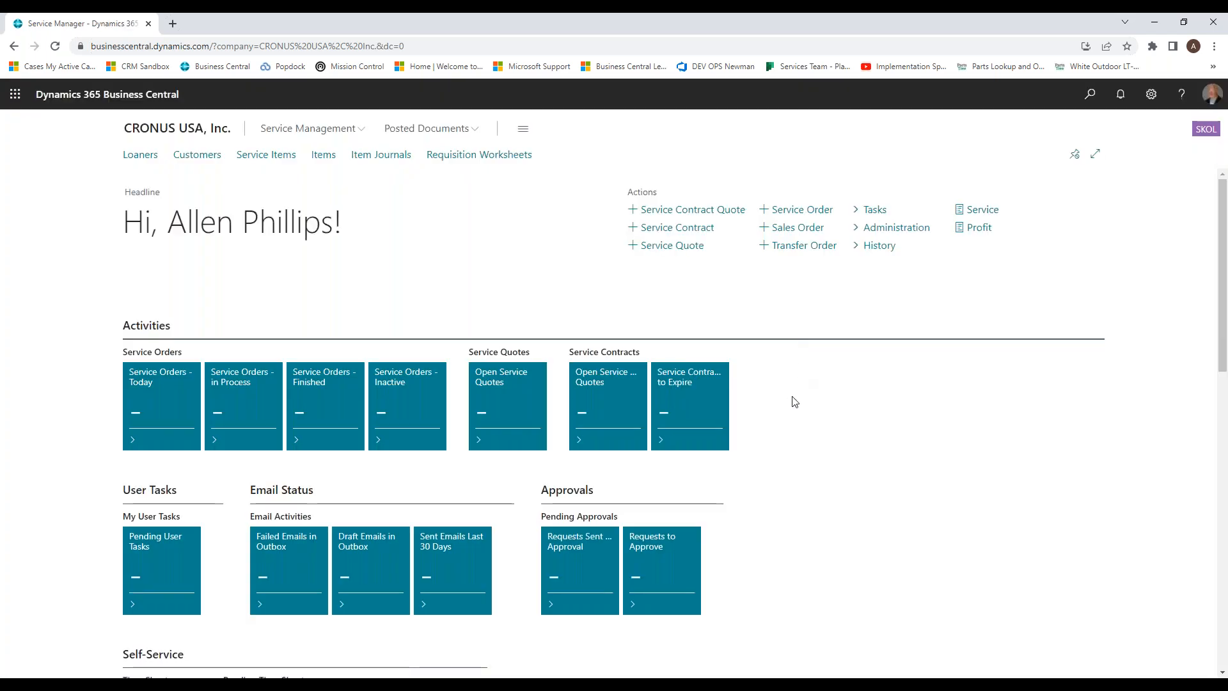
# Step: Look through the Service Manager home page, including its Power BI reports, My Customers and My Items sections
pyautogui.scroll(-10, 793, 401)
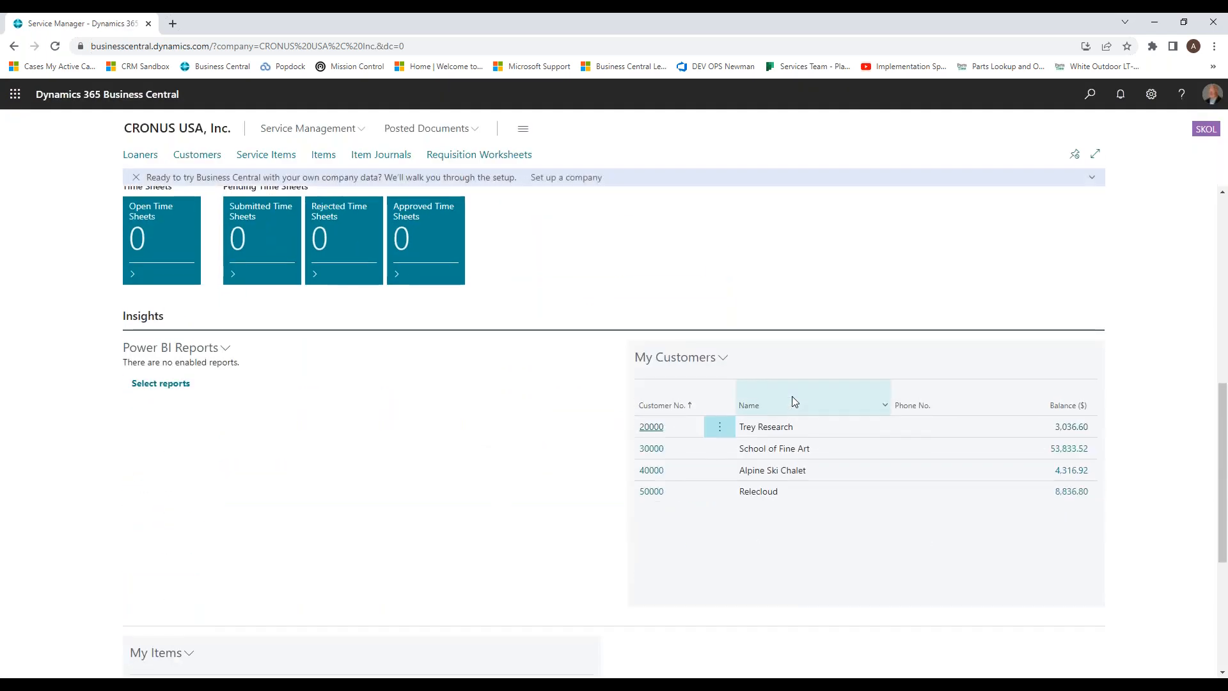
pyautogui.scroll(-1, 793, 401)
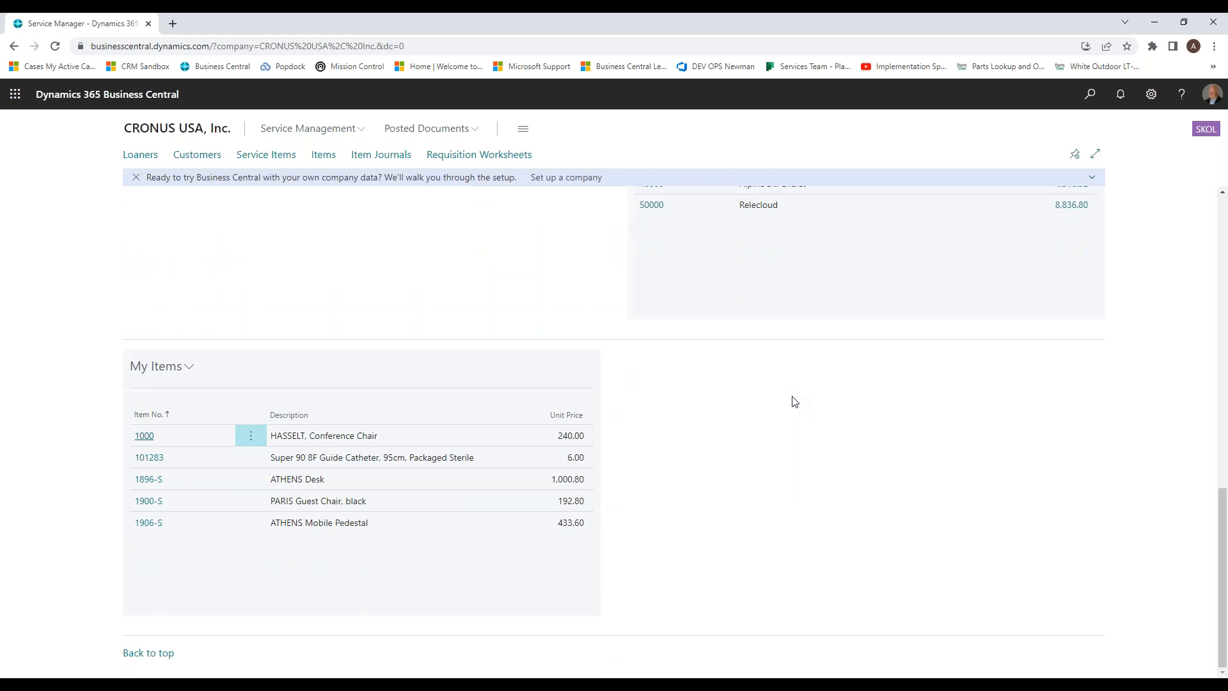
pyautogui.scroll(11, 793, 401)
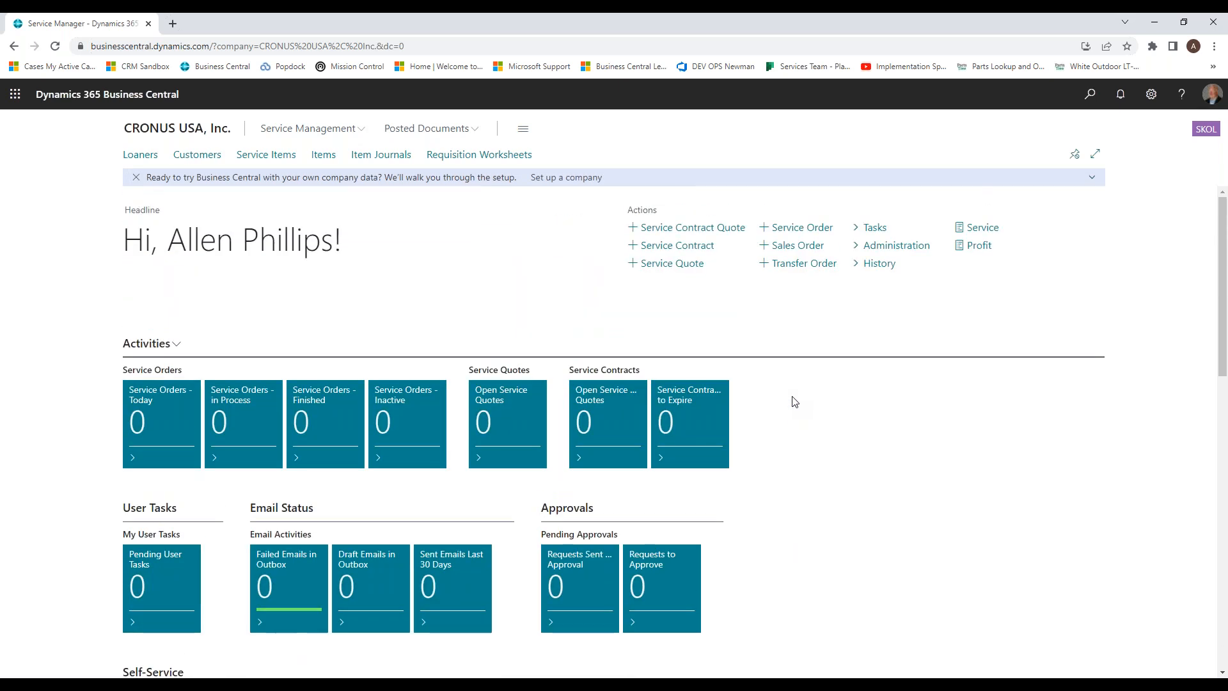